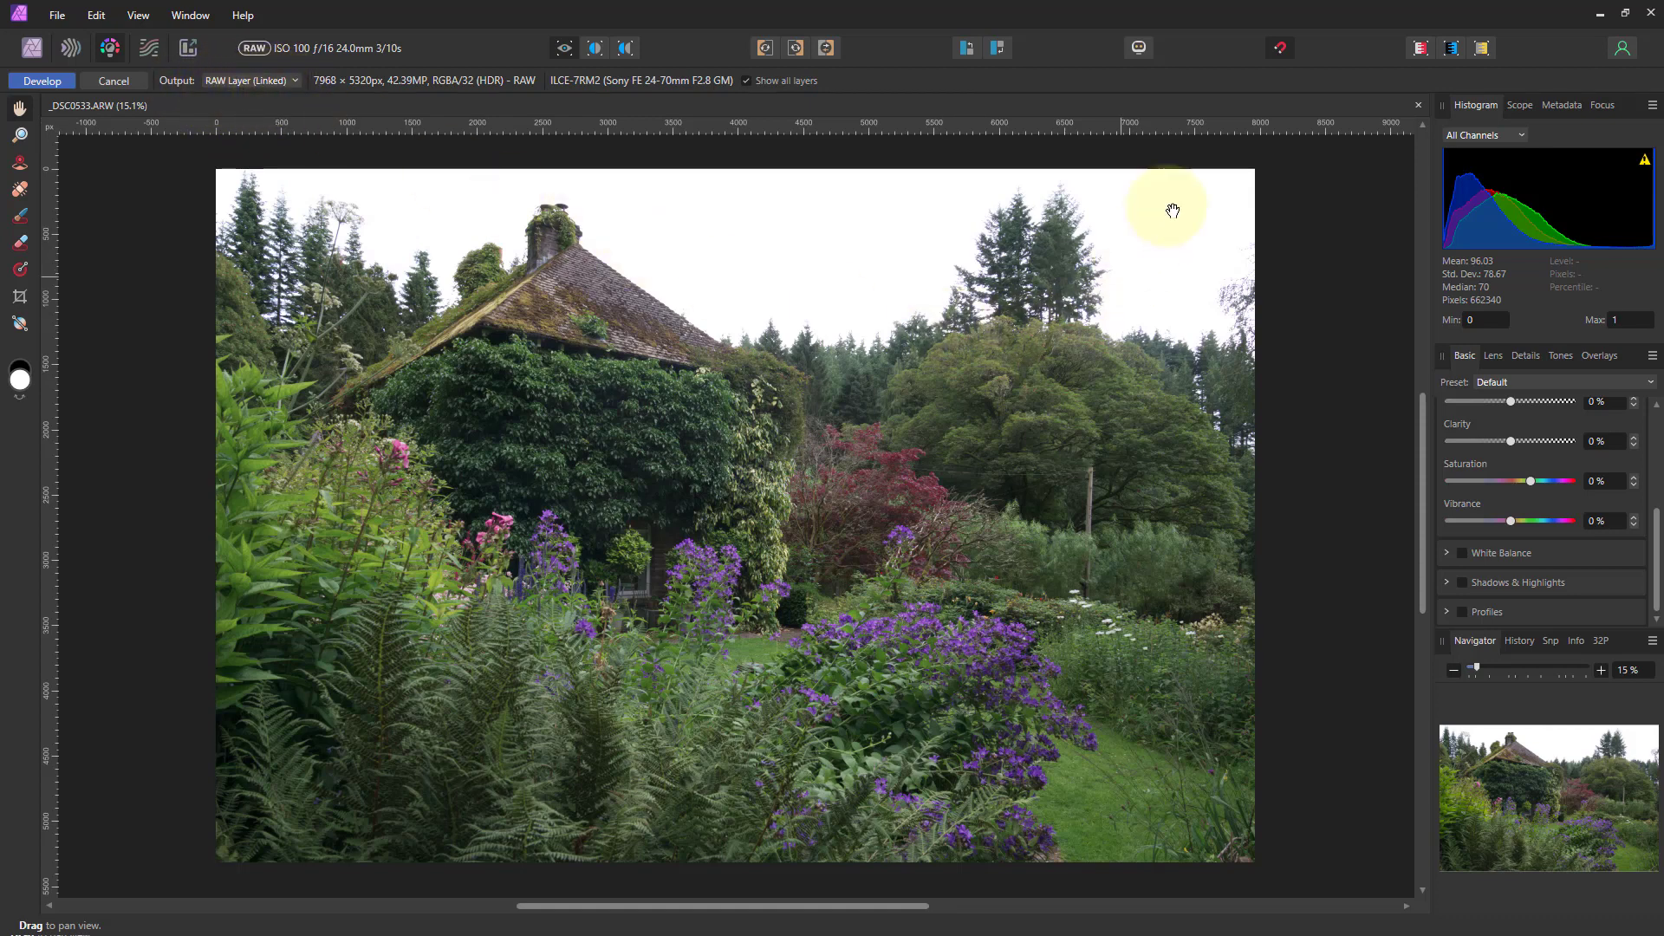
Turn on the clipping overlays, and enable the Shadows & Highlights adjustment with Highlights set to -63%
{"action": "left_click", "coordinate": [1422, 49]}
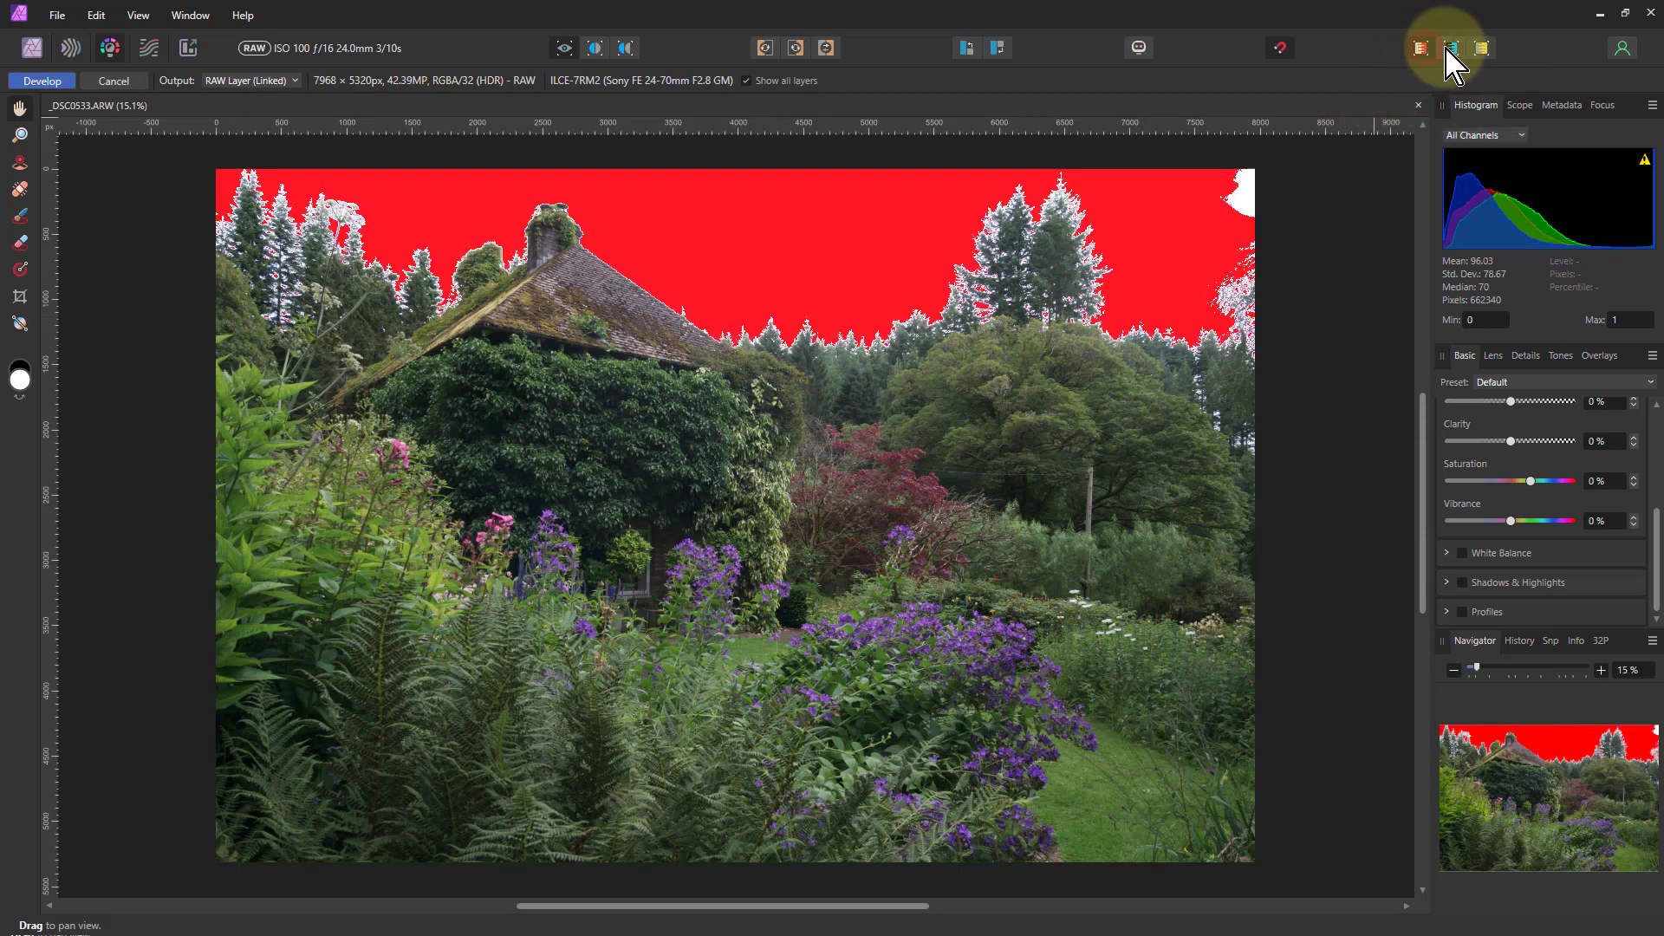
{"action": "left_click", "coordinate": [1482, 46]}
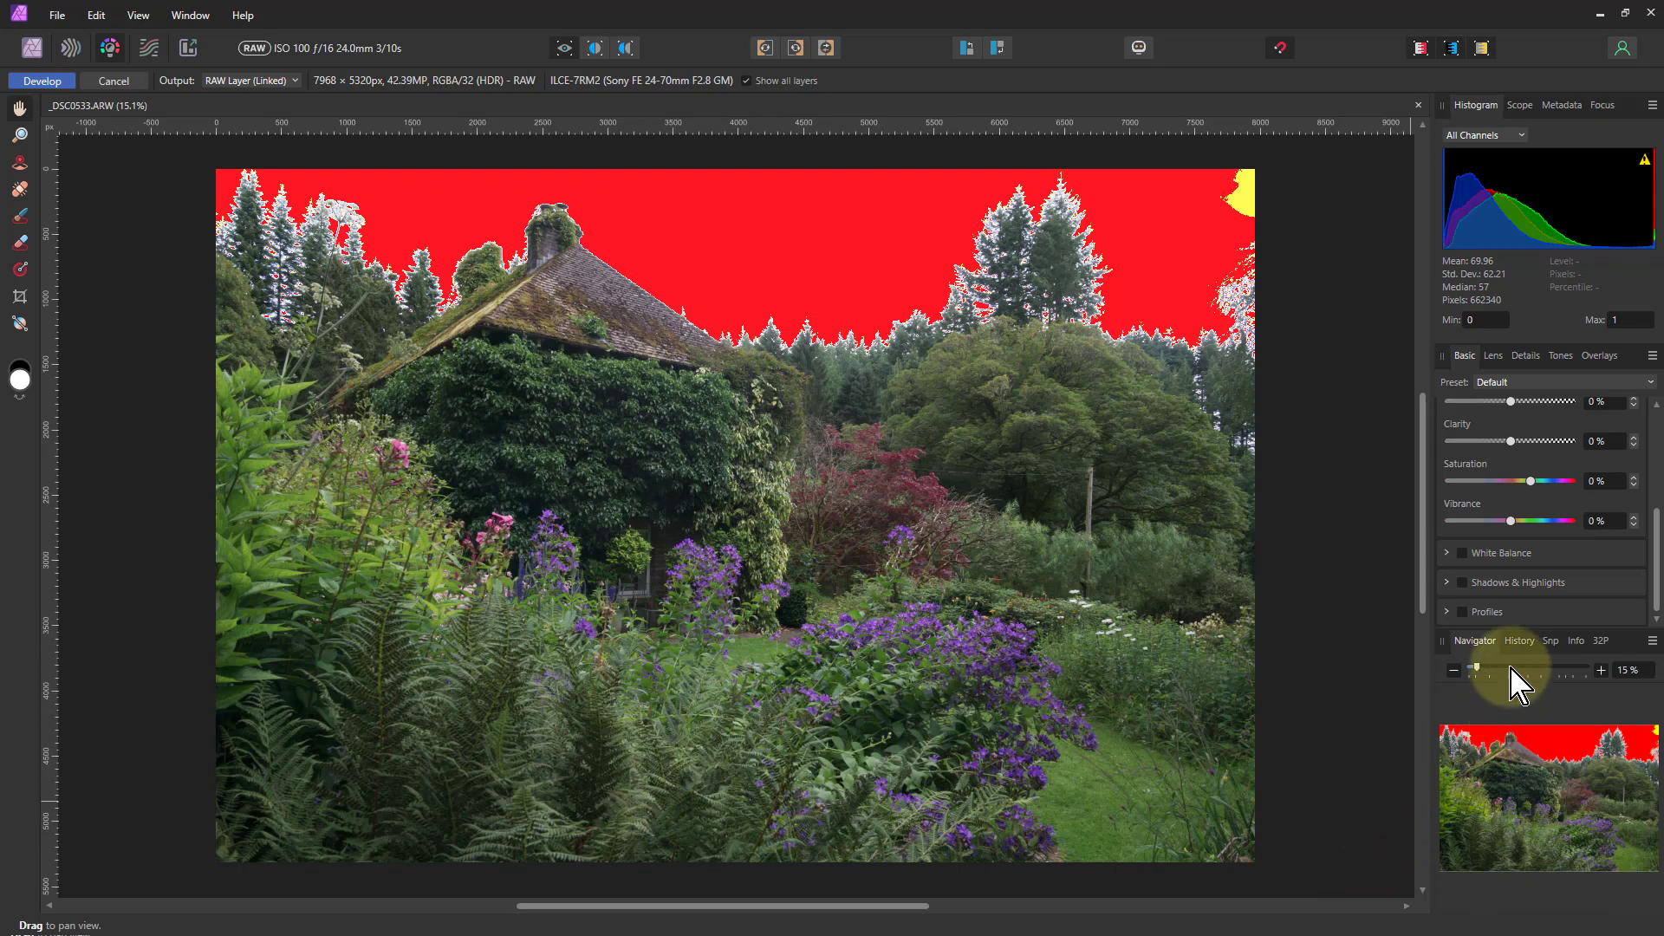
{"action": "left_click", "coordinate": [1465, 584]}
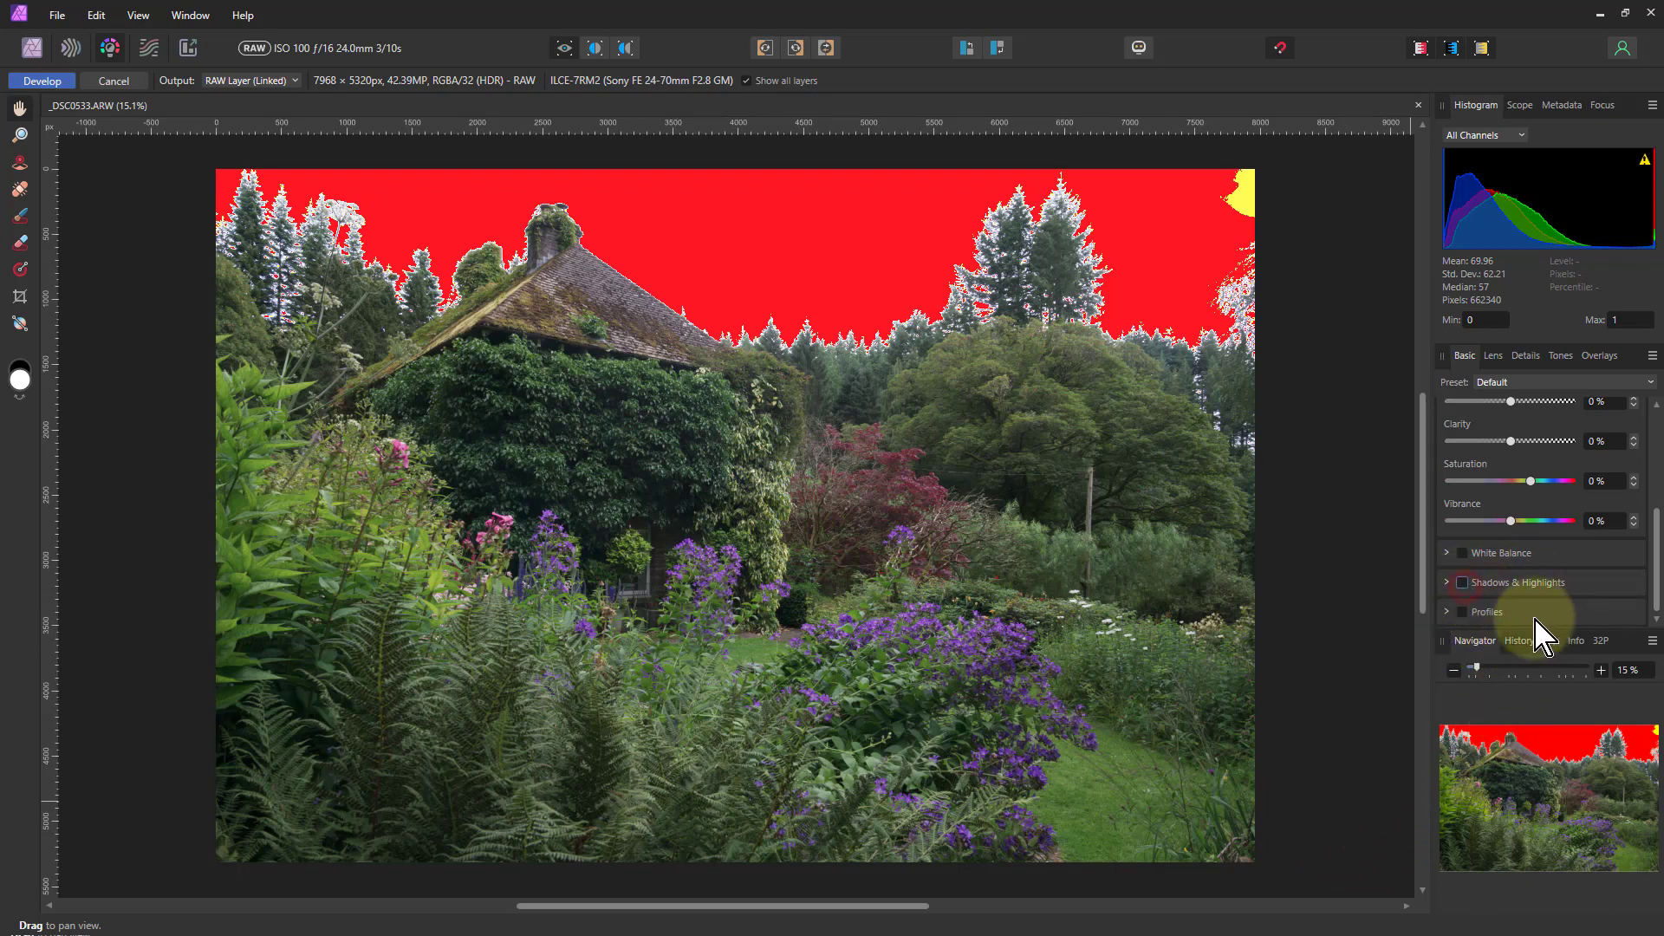
{"action": "scroll", "coordinate": [1484, 598], "scroll_direction": "down", "scroll_amount": 2}
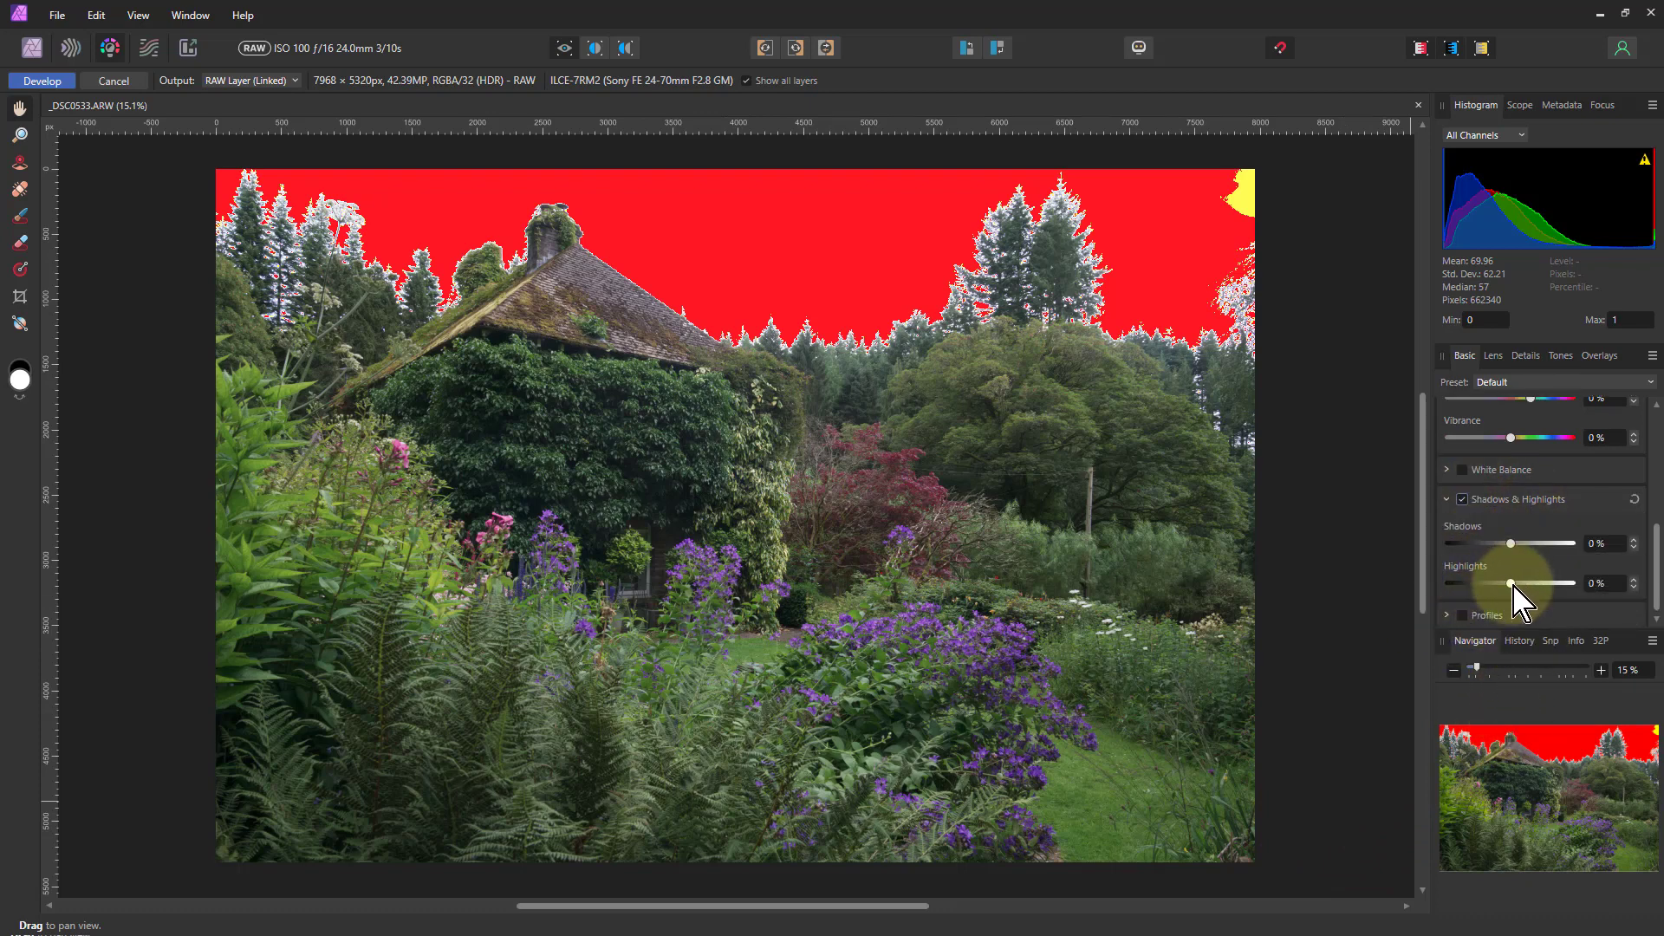
{"action": "left_click_drag", "start_coordinate": [1508, 583], "coordinate": [1473, 585]}
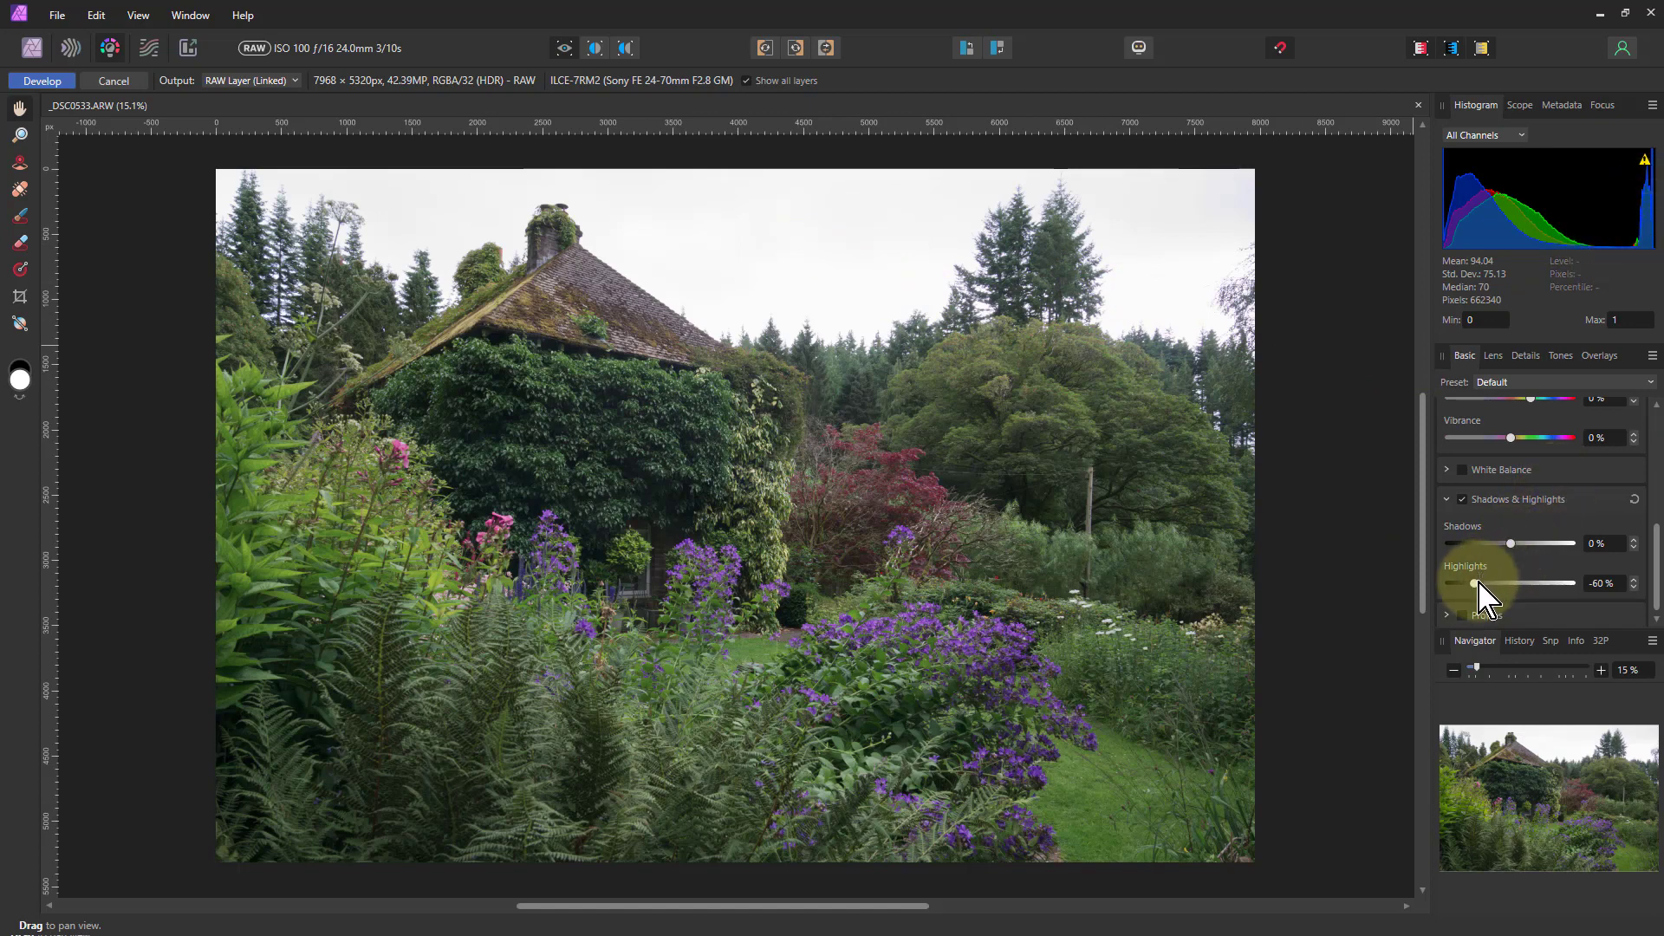
{"action": "left_click_drag", "start_coordinate": [1474, 585], "coordinate": [1472, 585]}
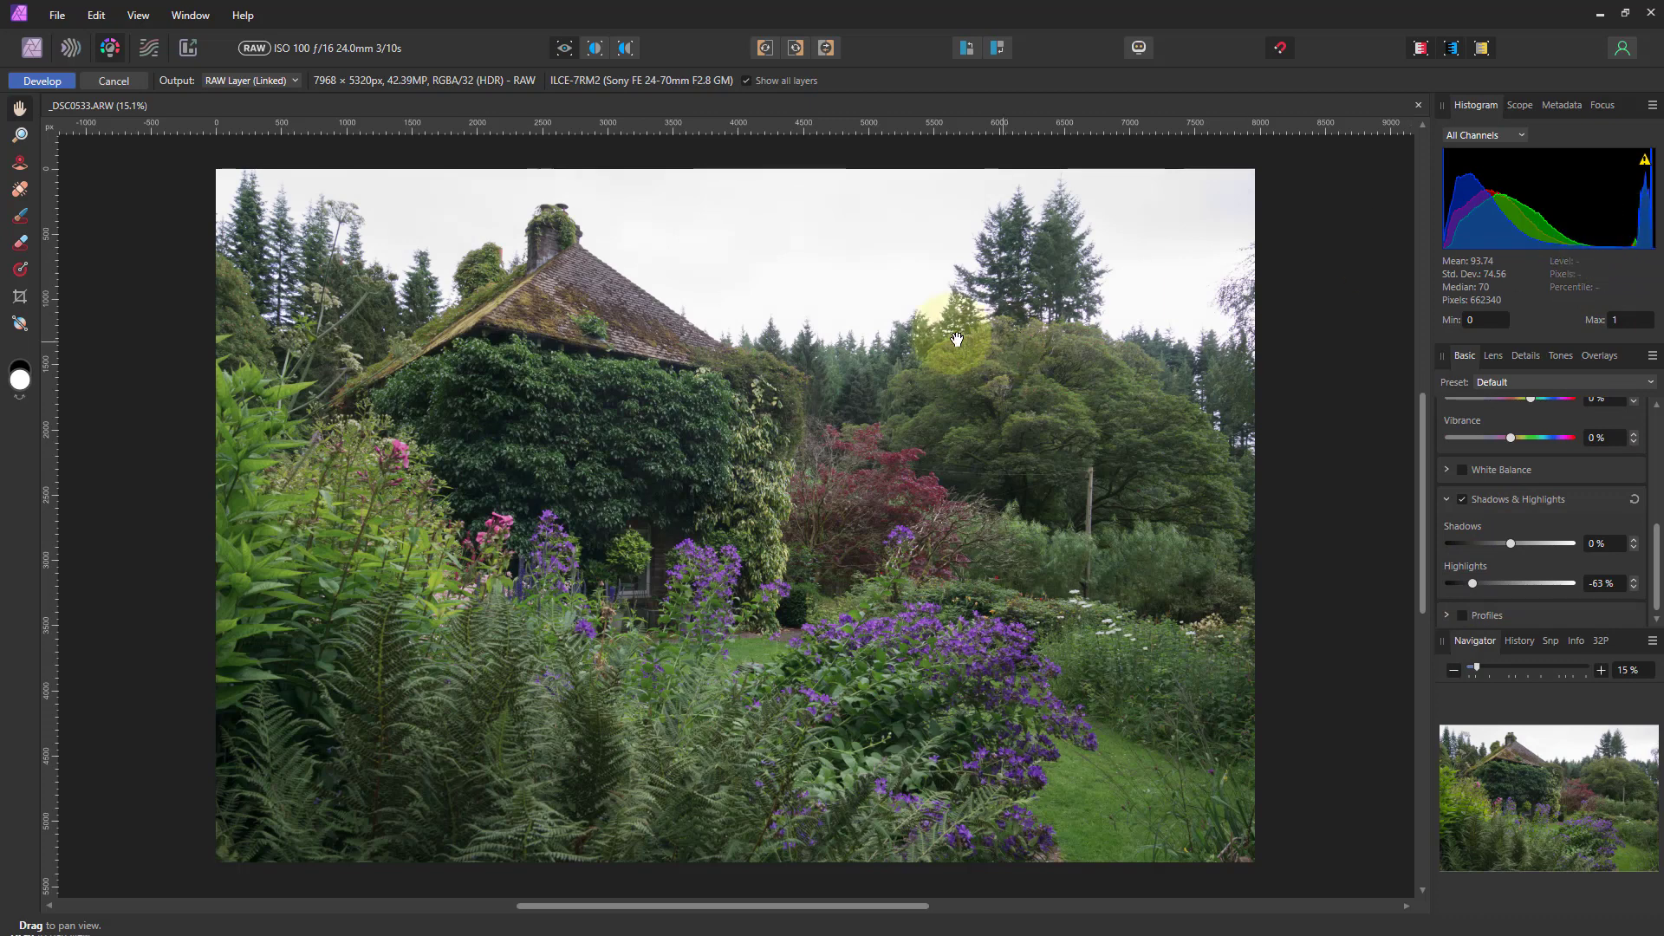
Develop the RAW photo and examine the purple fringing where the tall conifer's branches meet the sky
{"action": "left_click", "coordinate": [43, 81]}
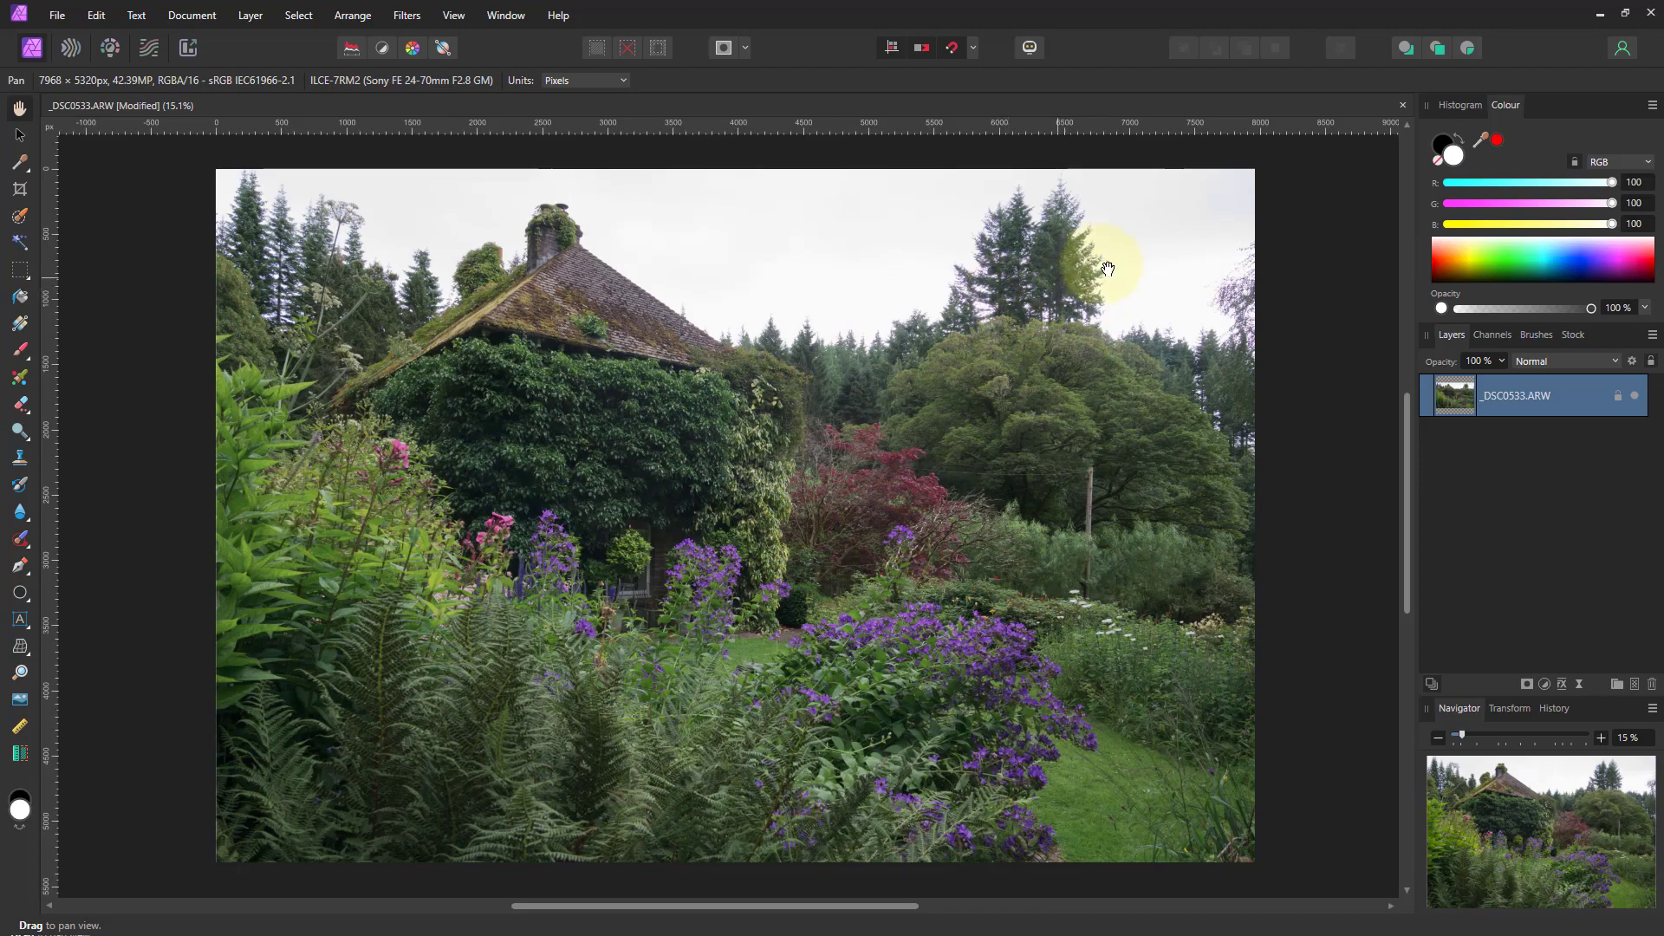
{"action": "scroll", "coordinate": [1093, 264], "scroll_direction": "up", "scroll_amount": 8}
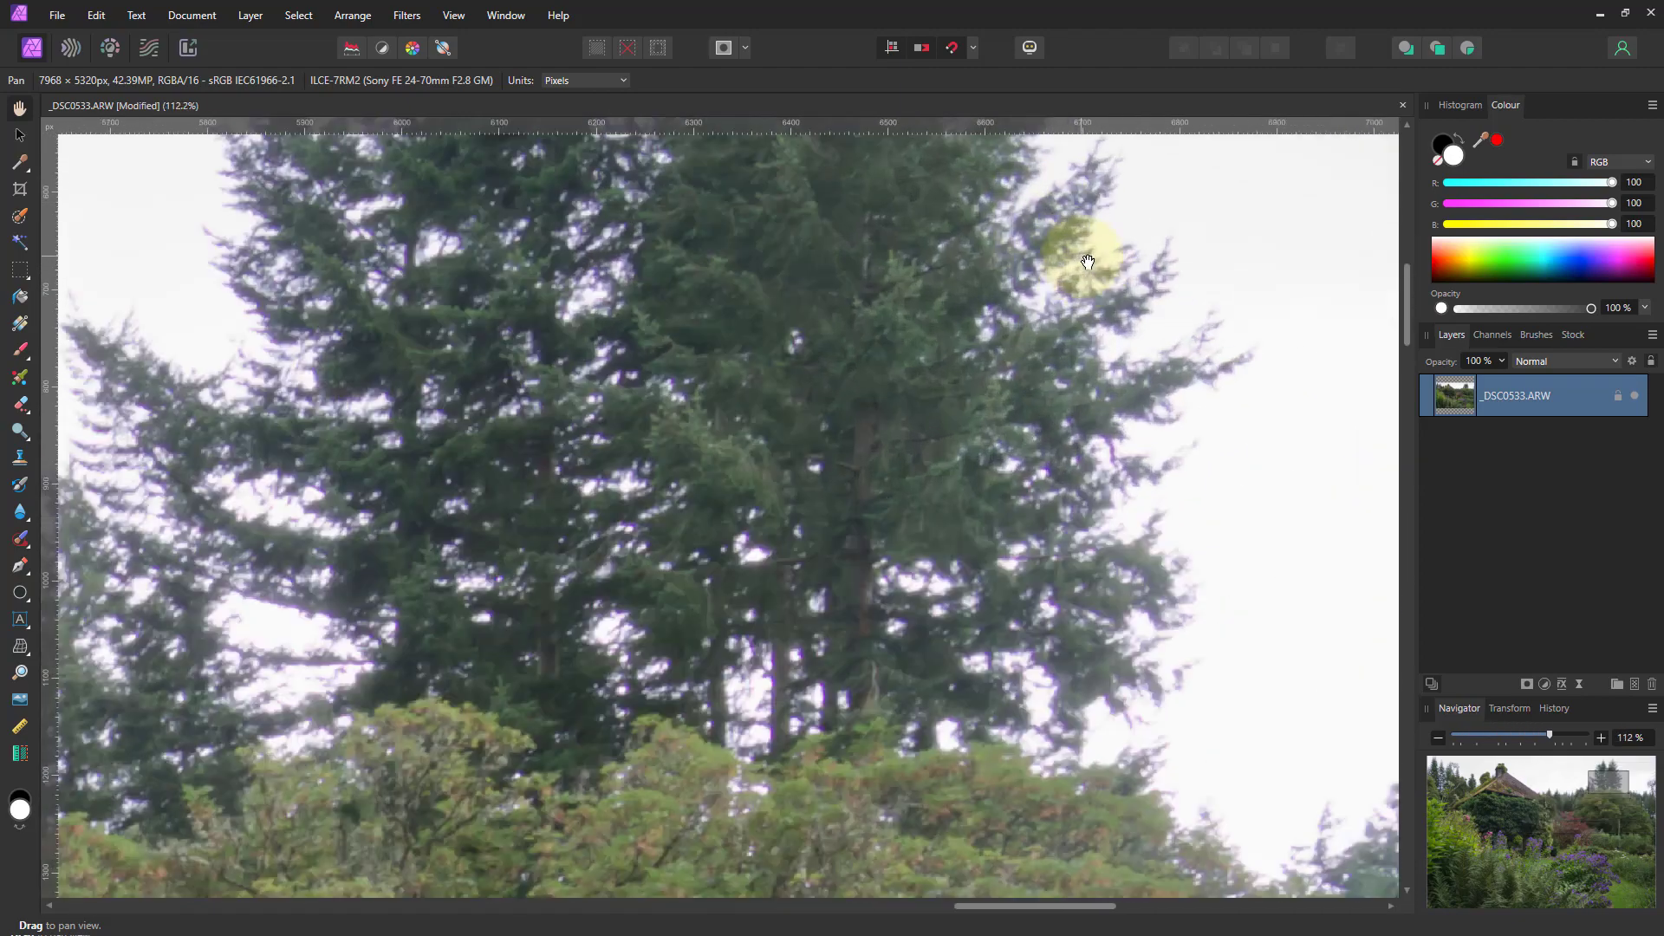
{"action": "scroll", "coordinate": [1087, 262], "scroll_direction": "up", "scroll_amount": 8}
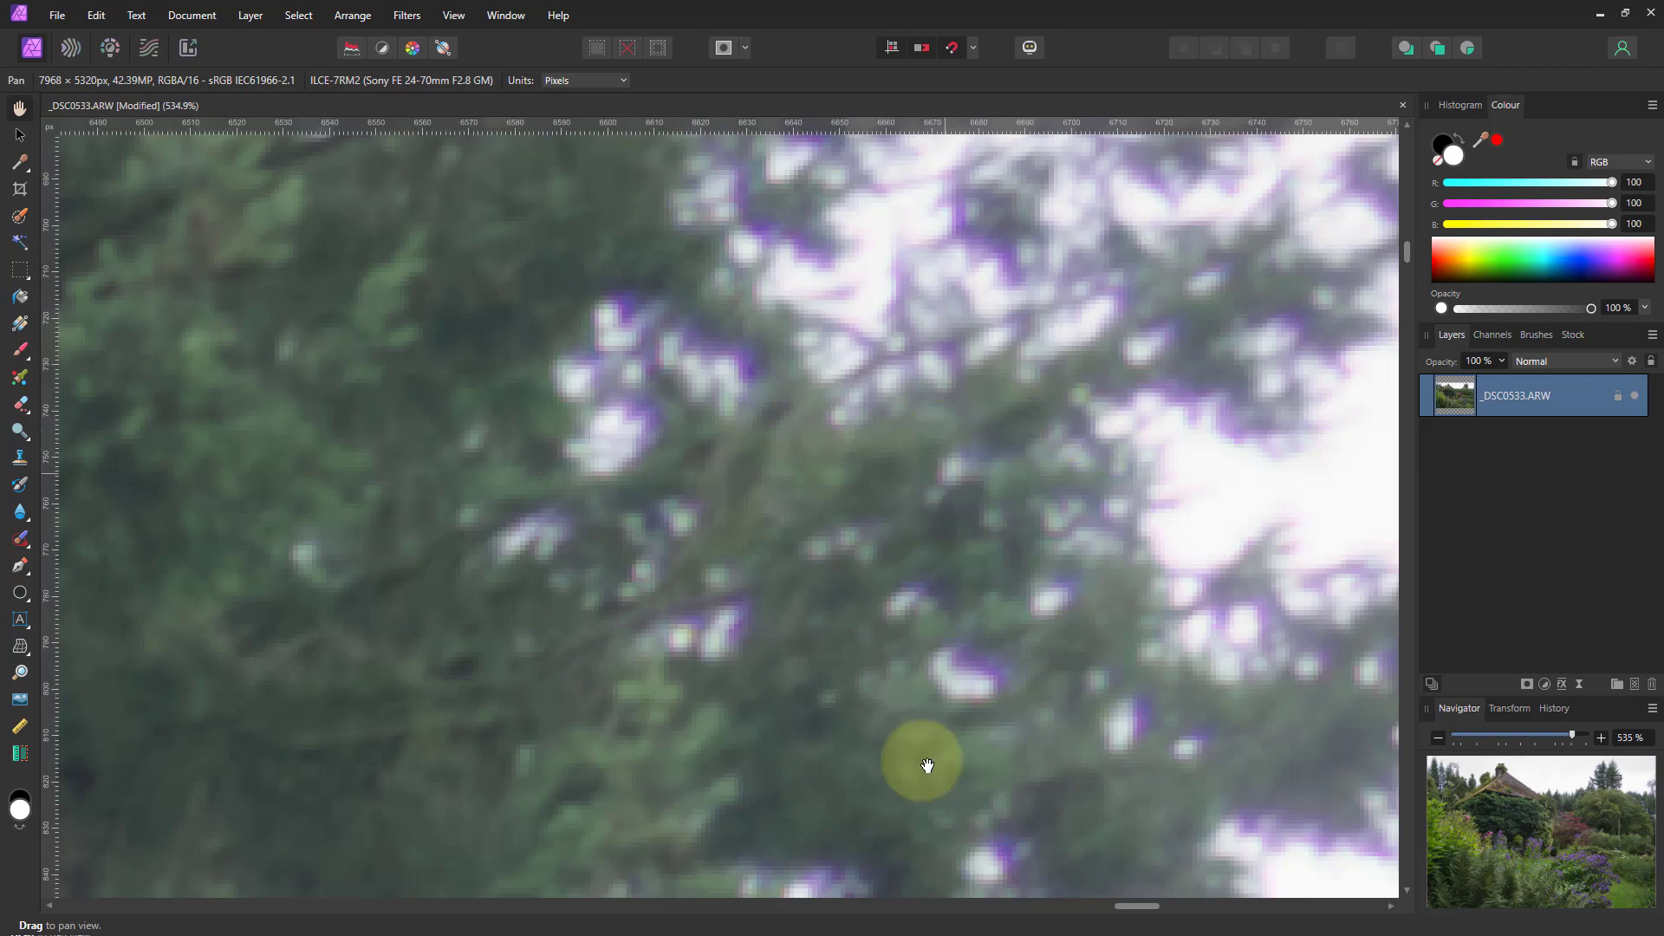
{"action": "left_click_drag", "start_coordinate": [1125, 905], "coordinate": [1138, 909]}
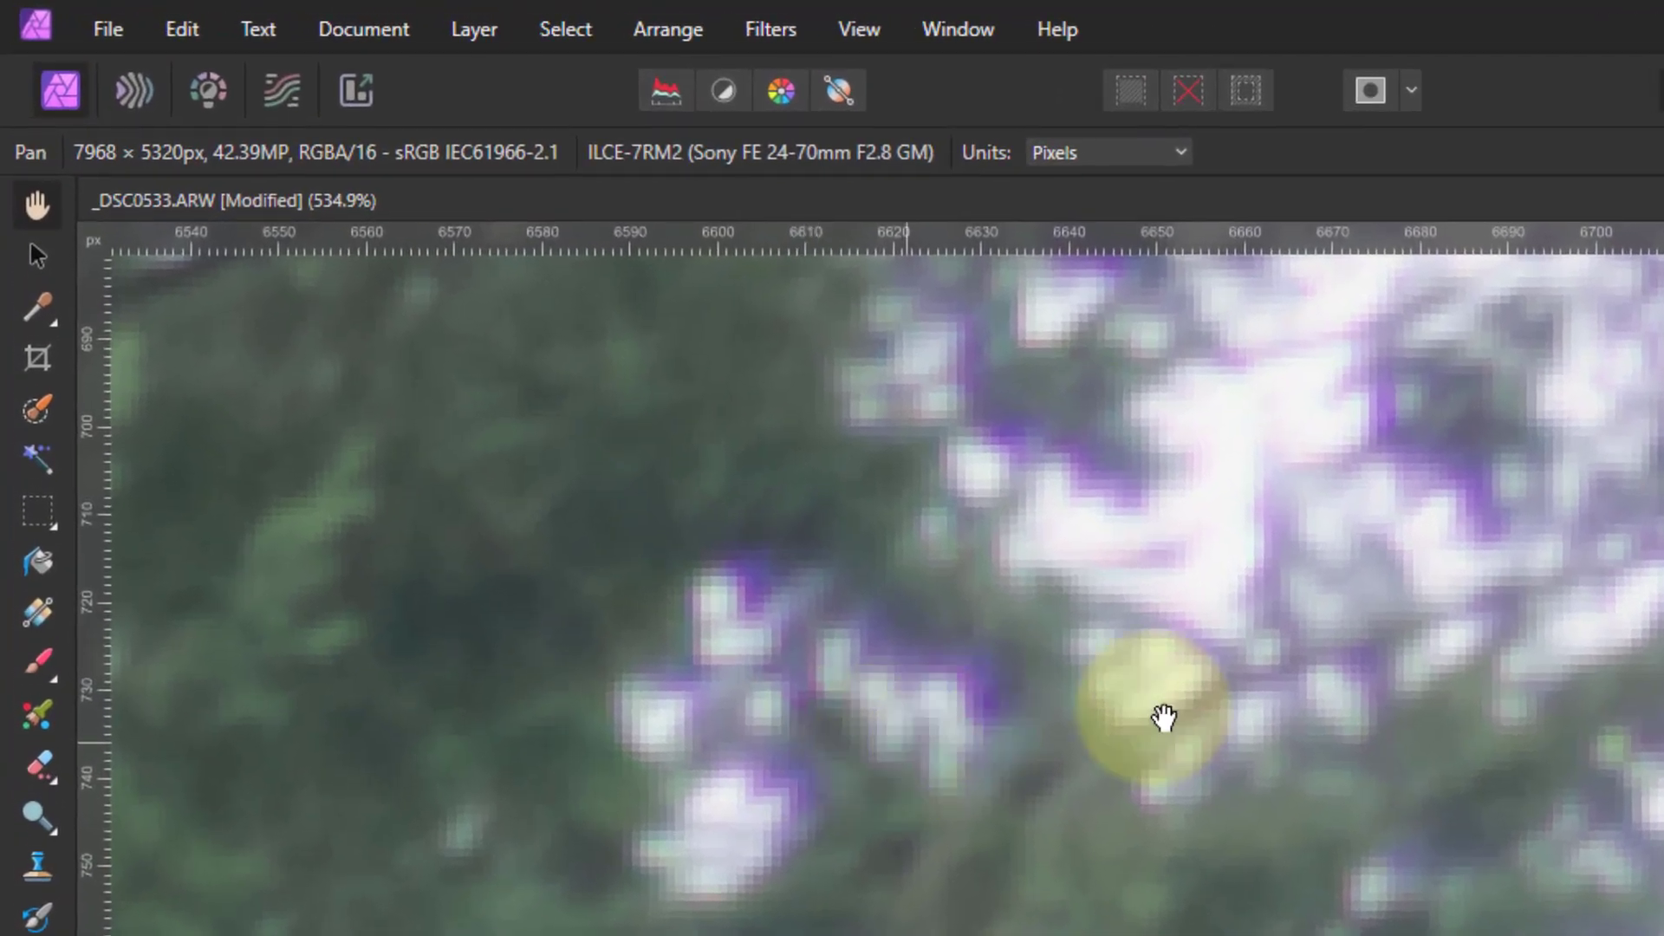
Try the Defringe filter on the sampled purple fringe colour with an Edge Brightness Threshold of 73%
{"action": "left_click", "coordinate": [783, 39]}
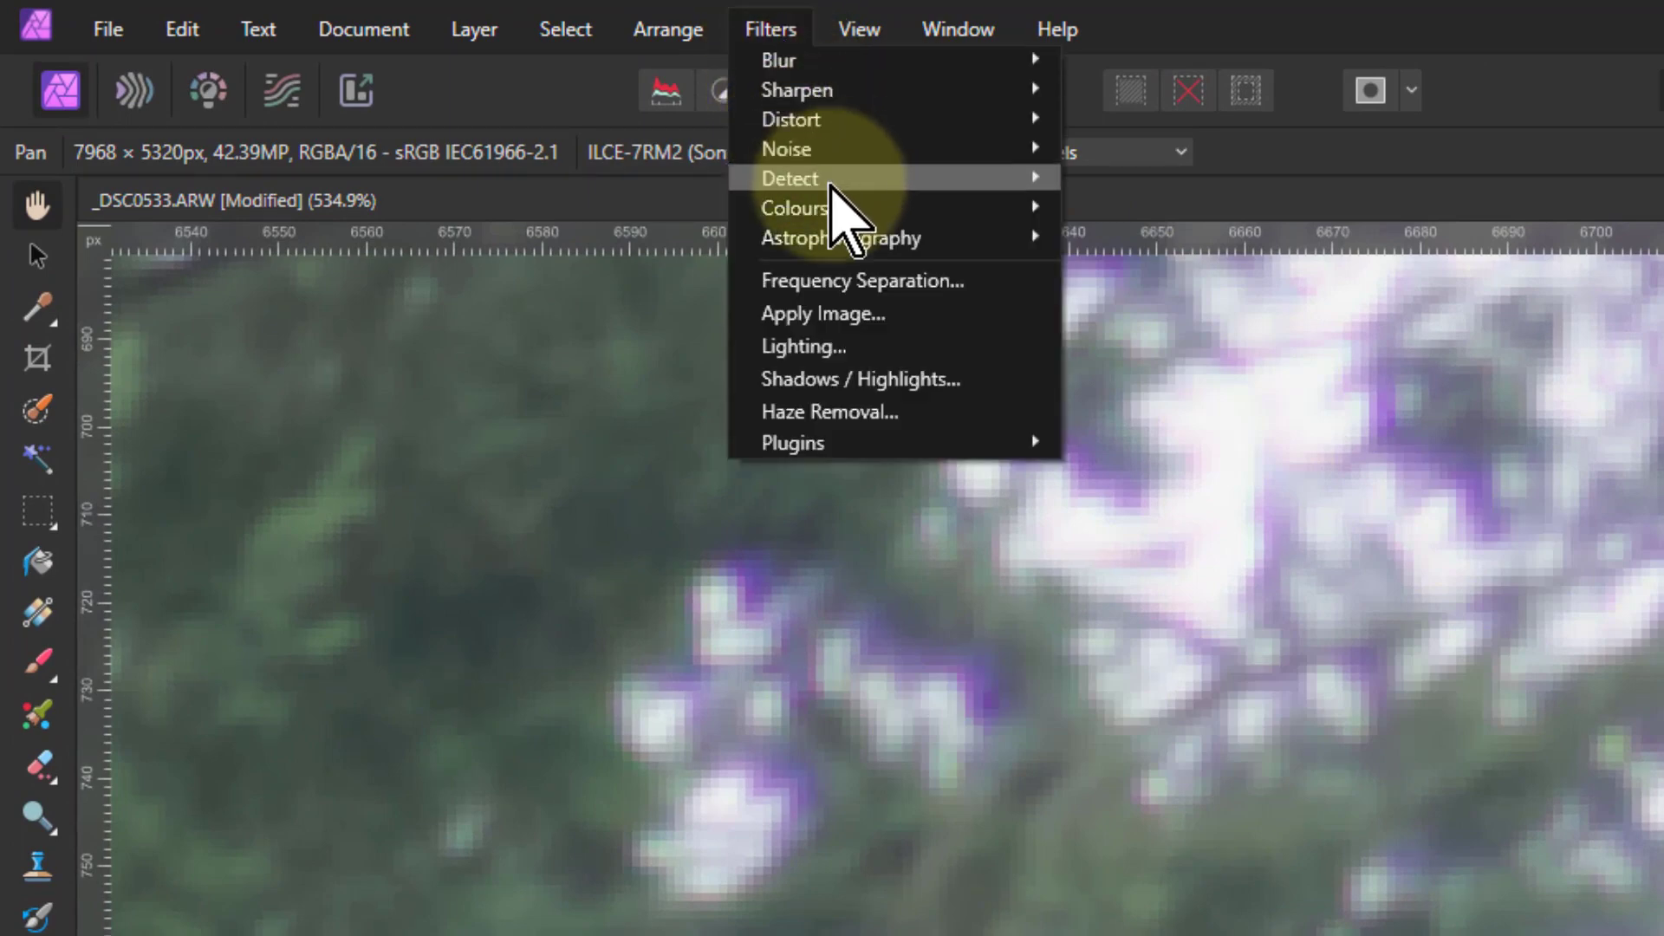
{"action": "mouse_move", "coordinate": [847, 210]}
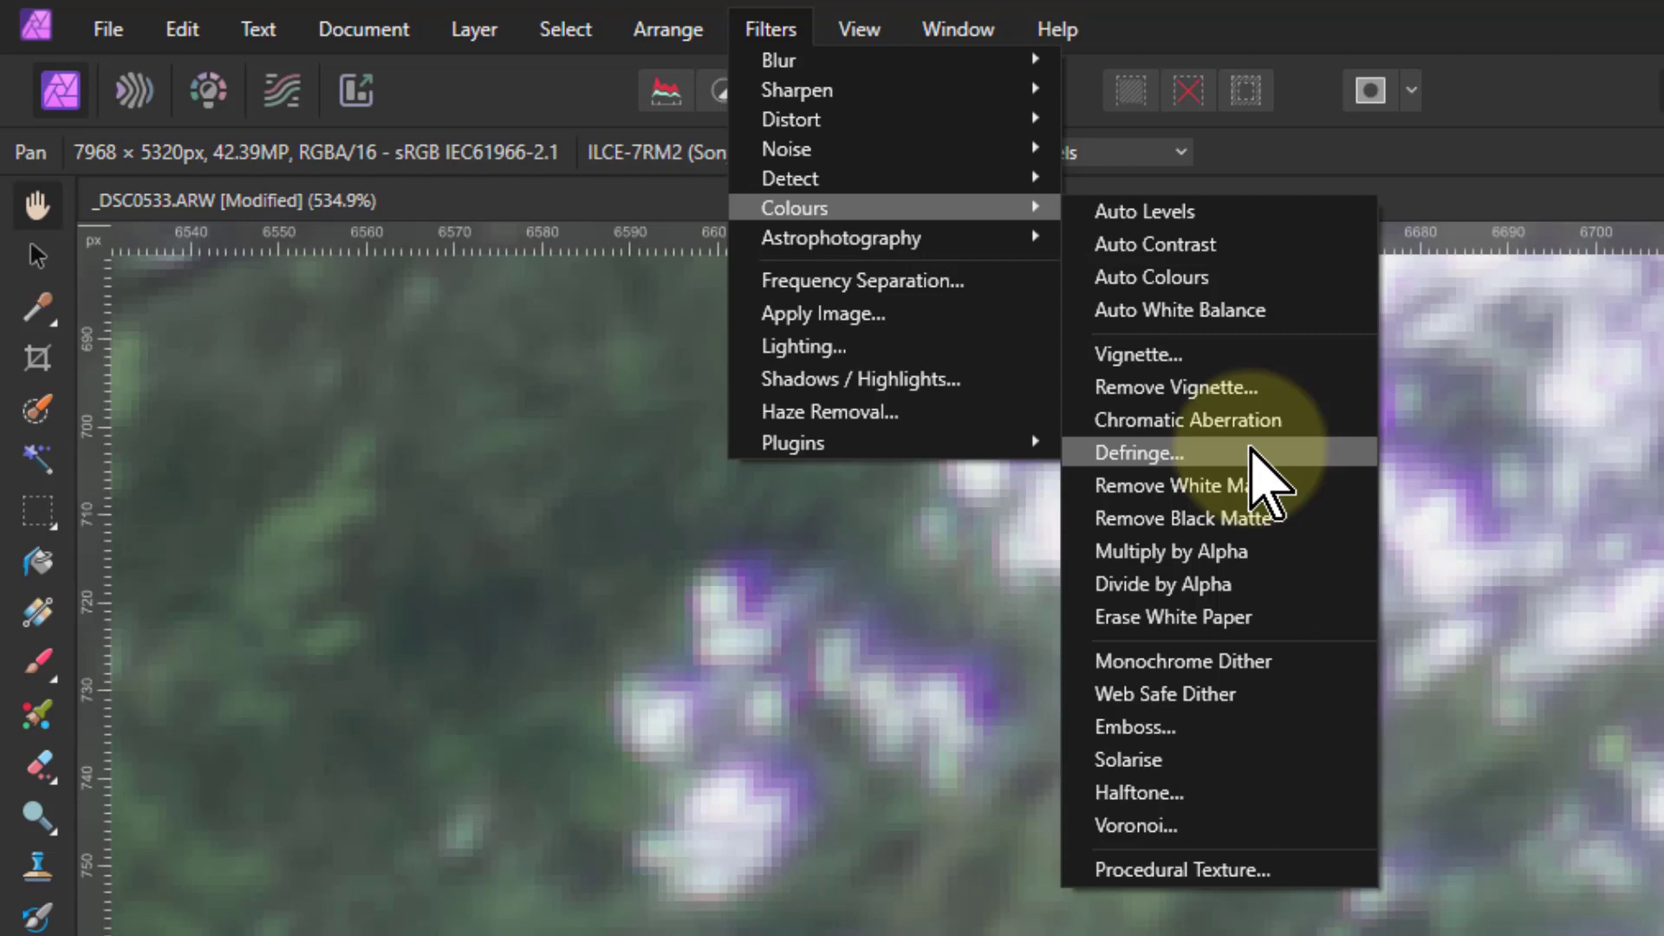
{"action": "left_click", "coordinate": [1135, 452]}
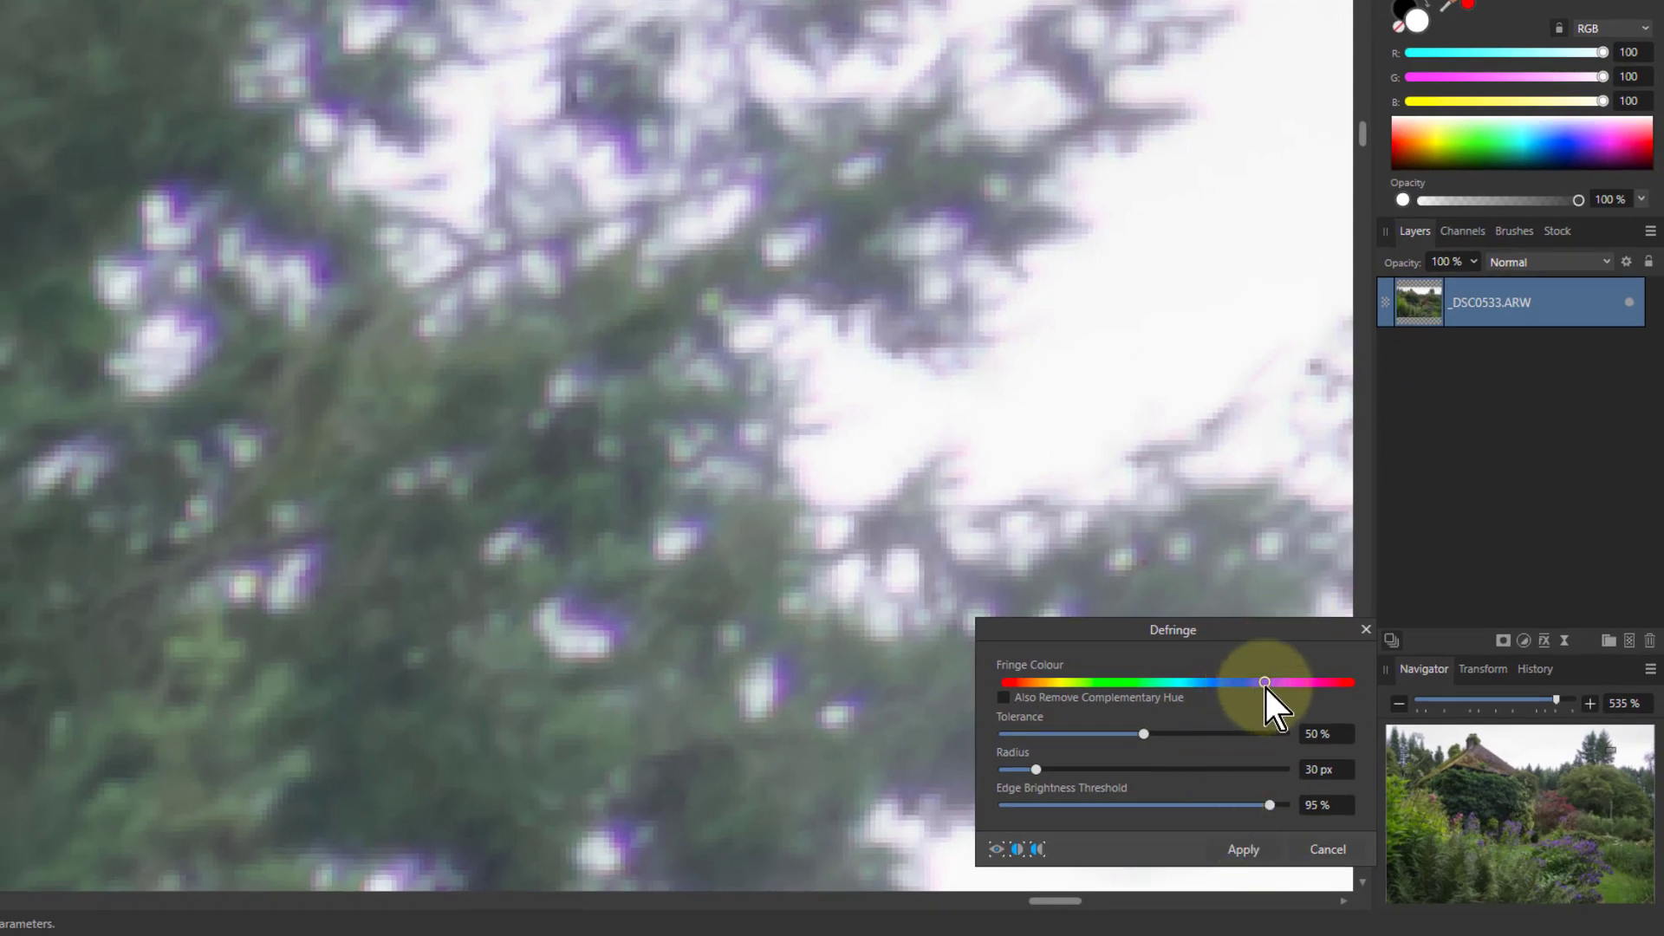
{"action": "left_click", "coordinate": [631, 130]}
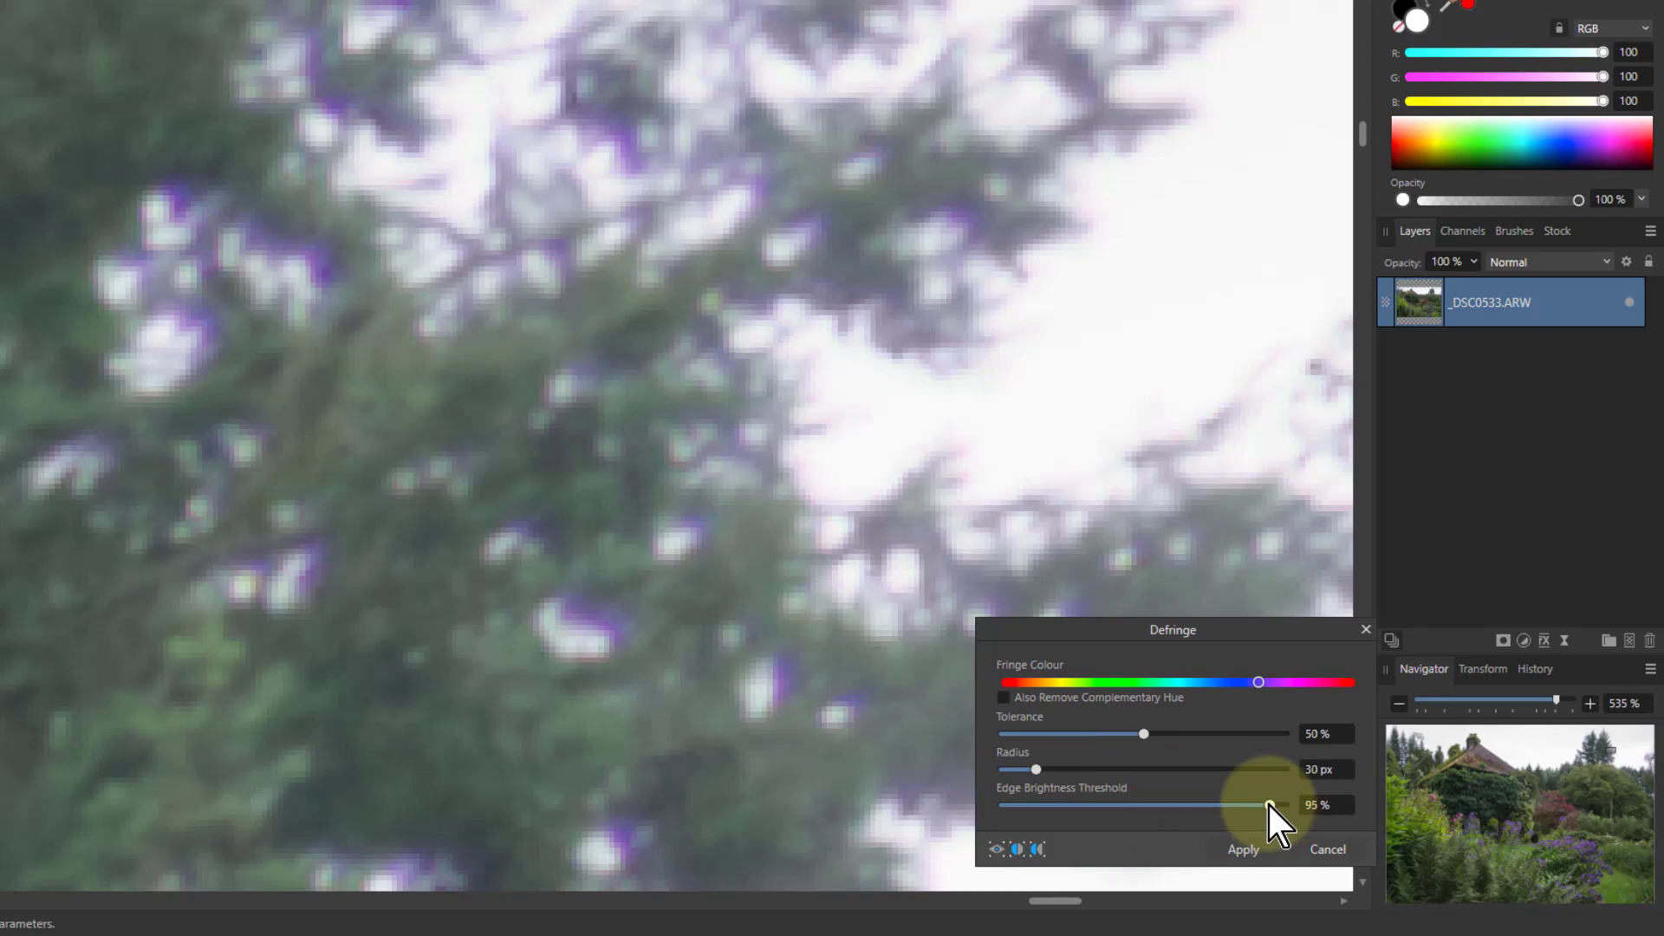
{"action": "left_click_drag", "start_coordinate": [1267, 802], "coordinate": [1211, 816]}
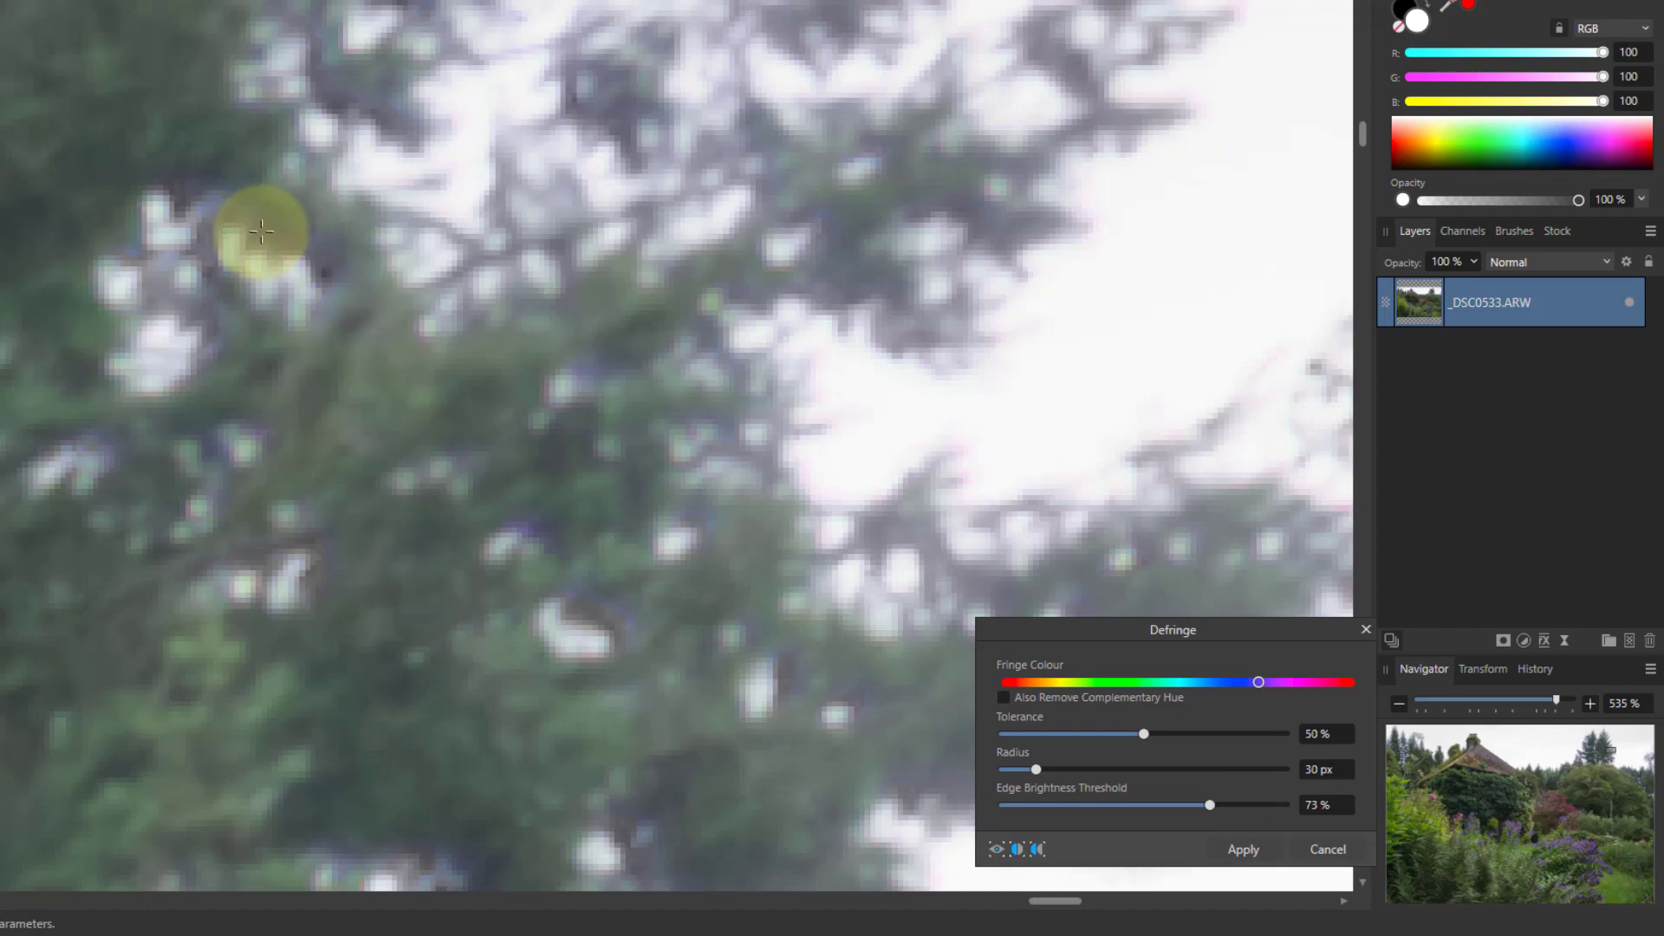
{"action": "left_click", "coordinate": [1364, 630]}
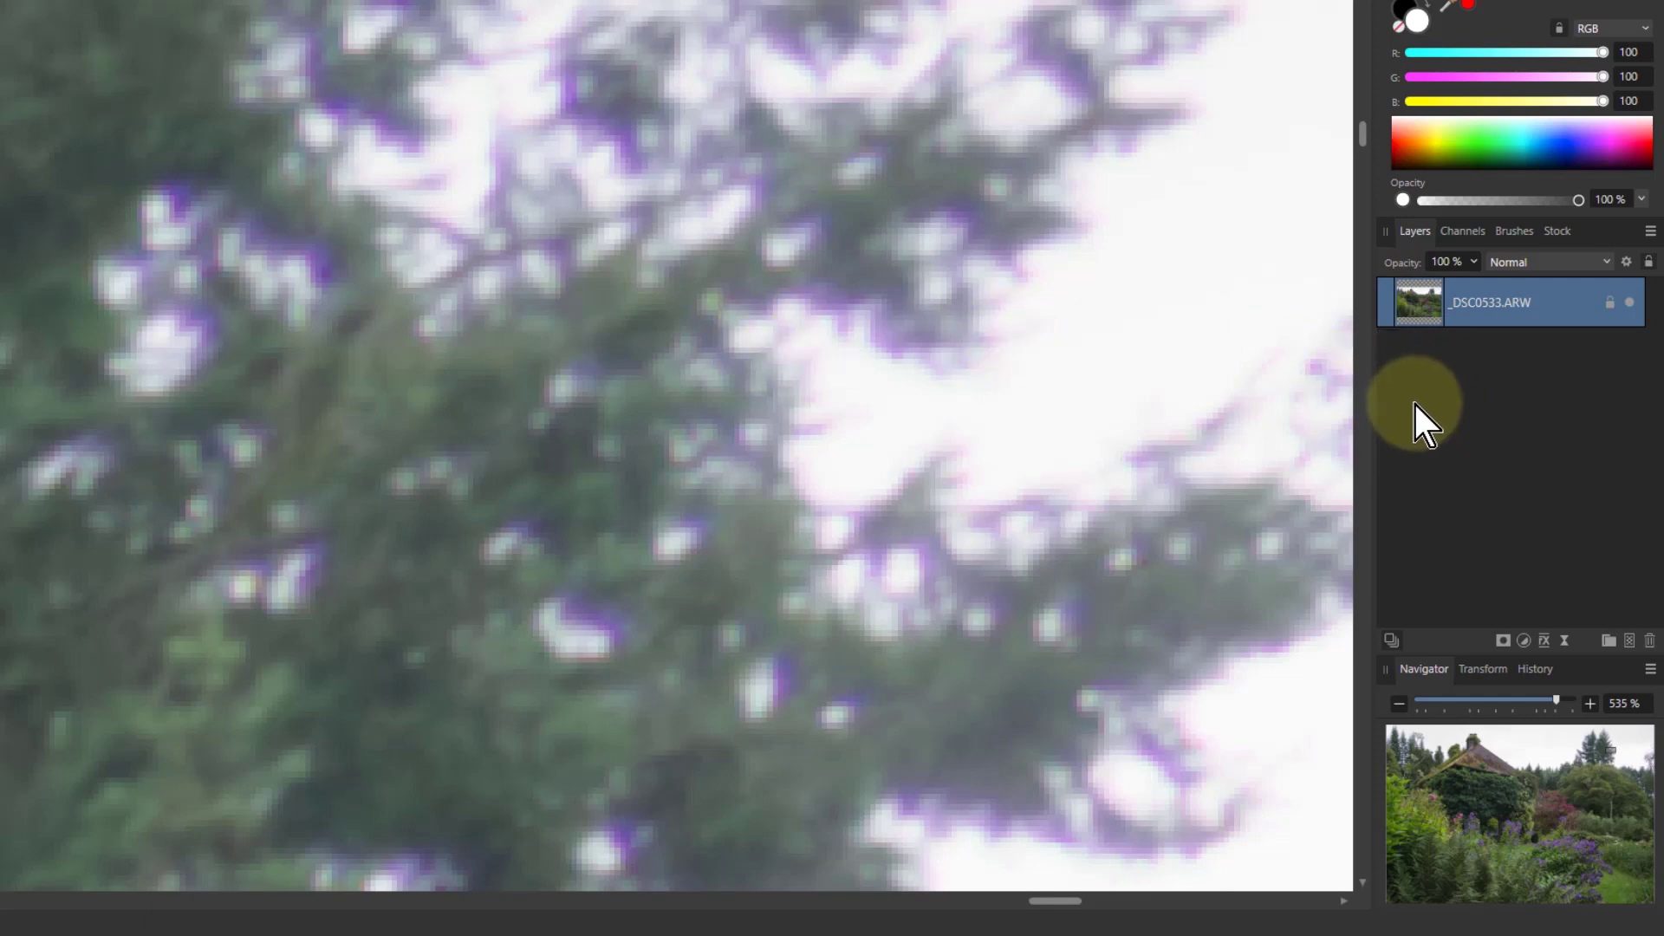
Add an HSL adjustment and retarget its magenta range to the purple fringe colour sampled from the branches
{"action": "left_click", "coordinate": [1523, 642]}
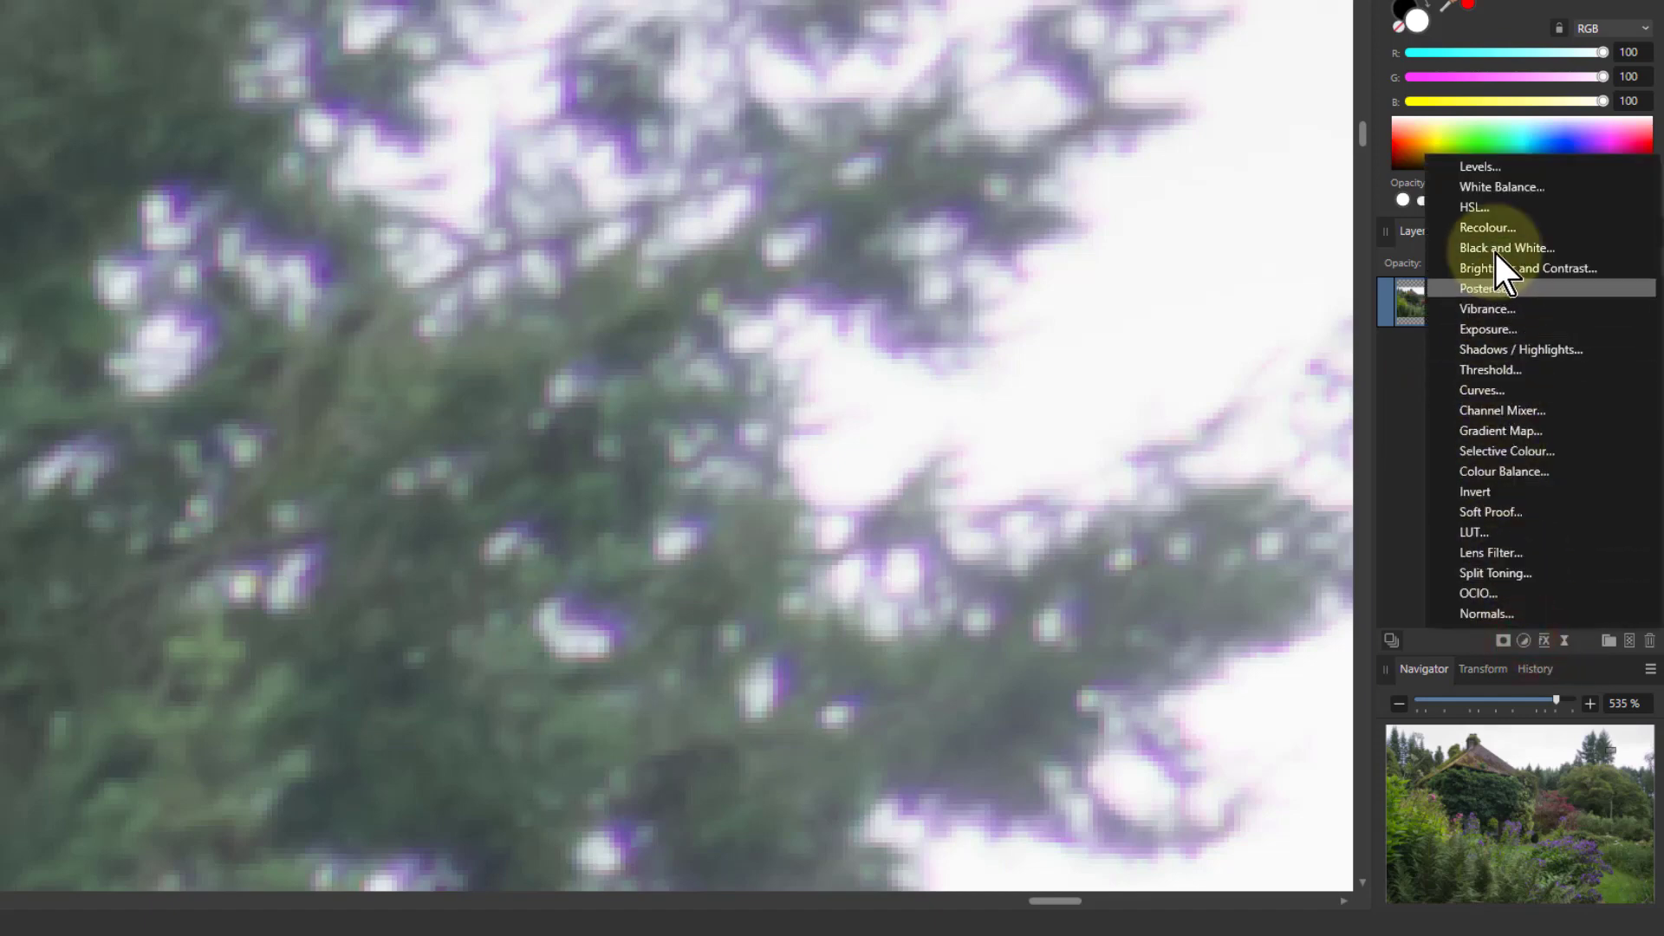
{"action": "left_click", "coordinate": [1492, 213]}
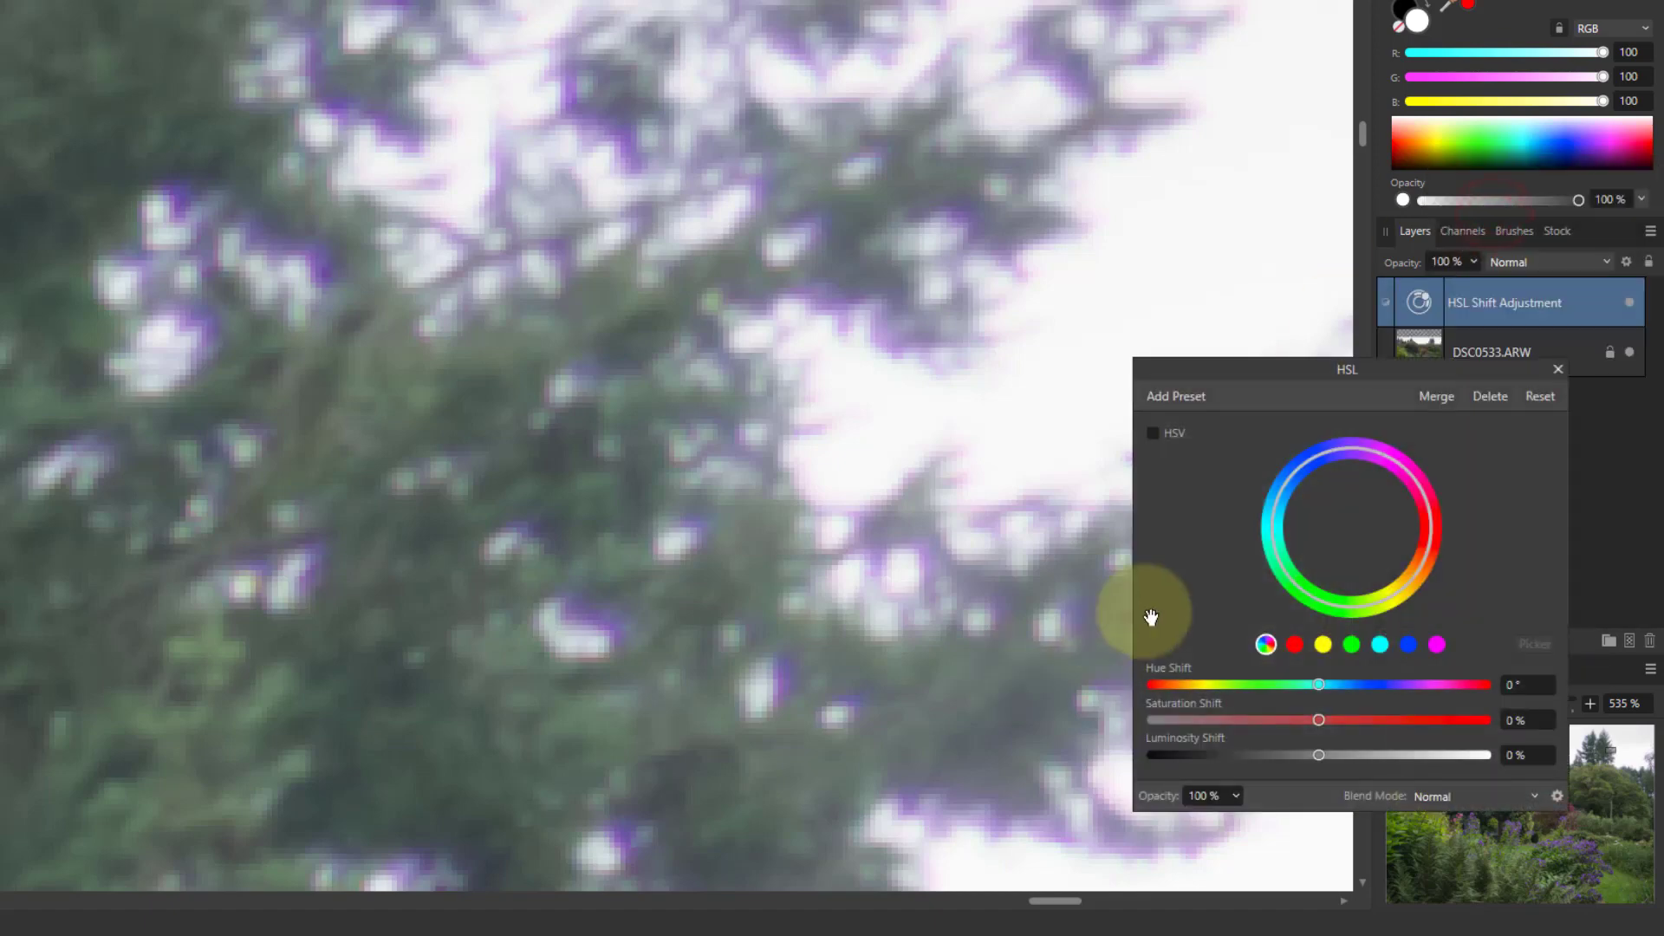
{"action": "left_click_drag", "start_coordinate": [1290, 364], "coordinate": [1265, 412]}
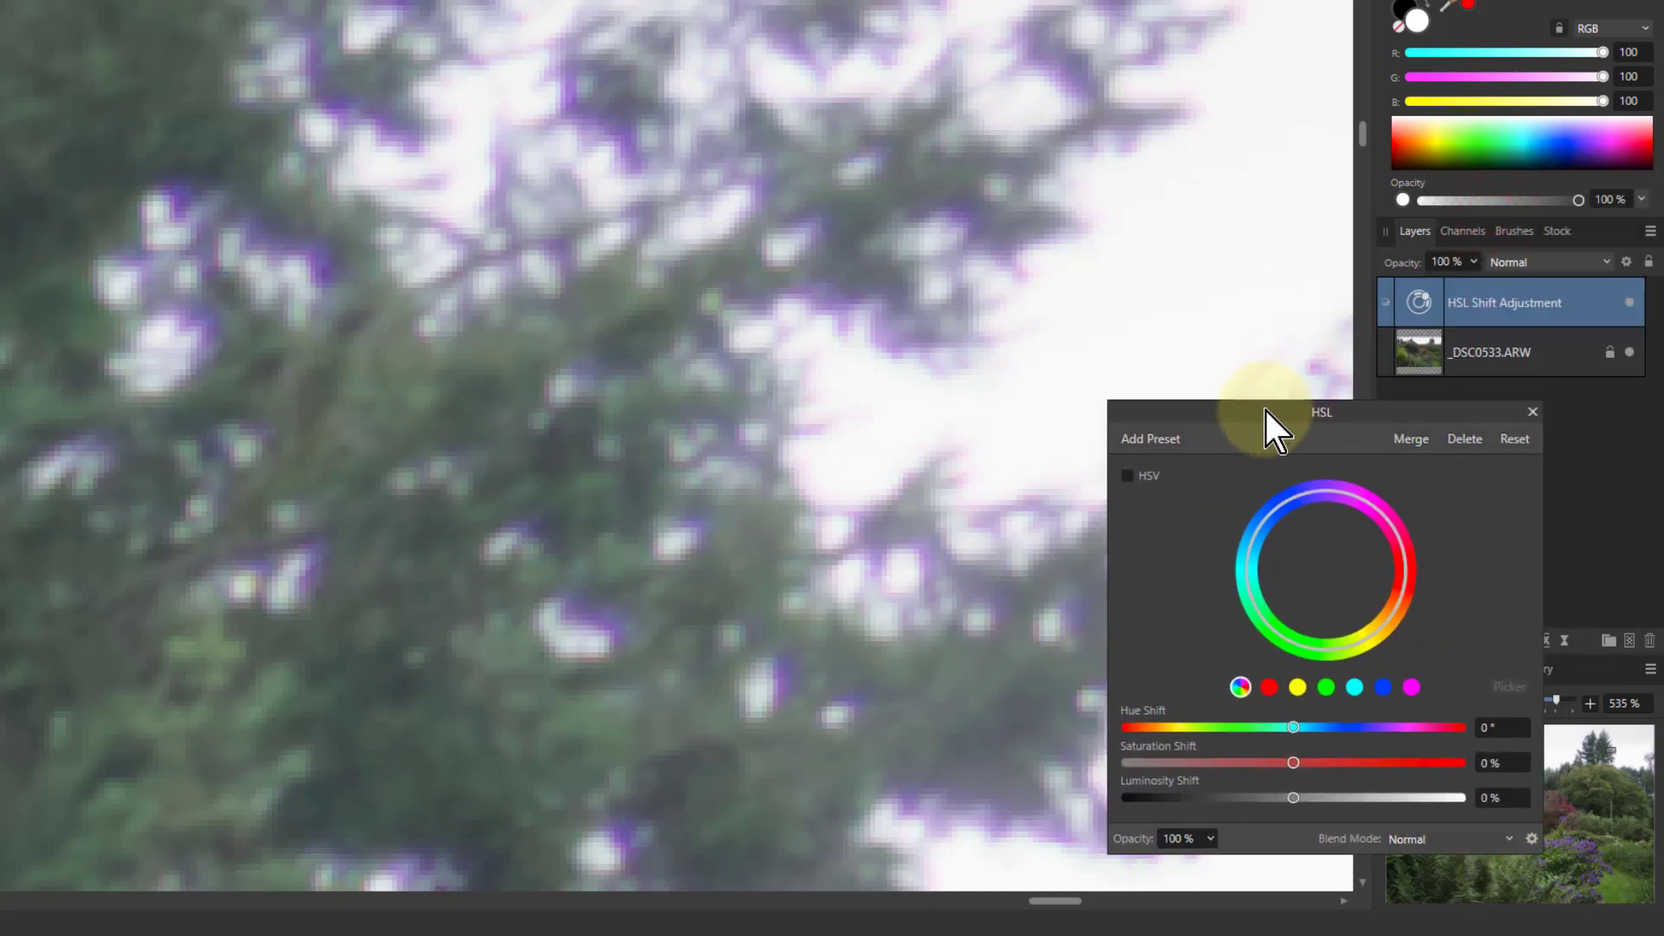
{"action": "left_click", "coordinate": [1412, 688]}
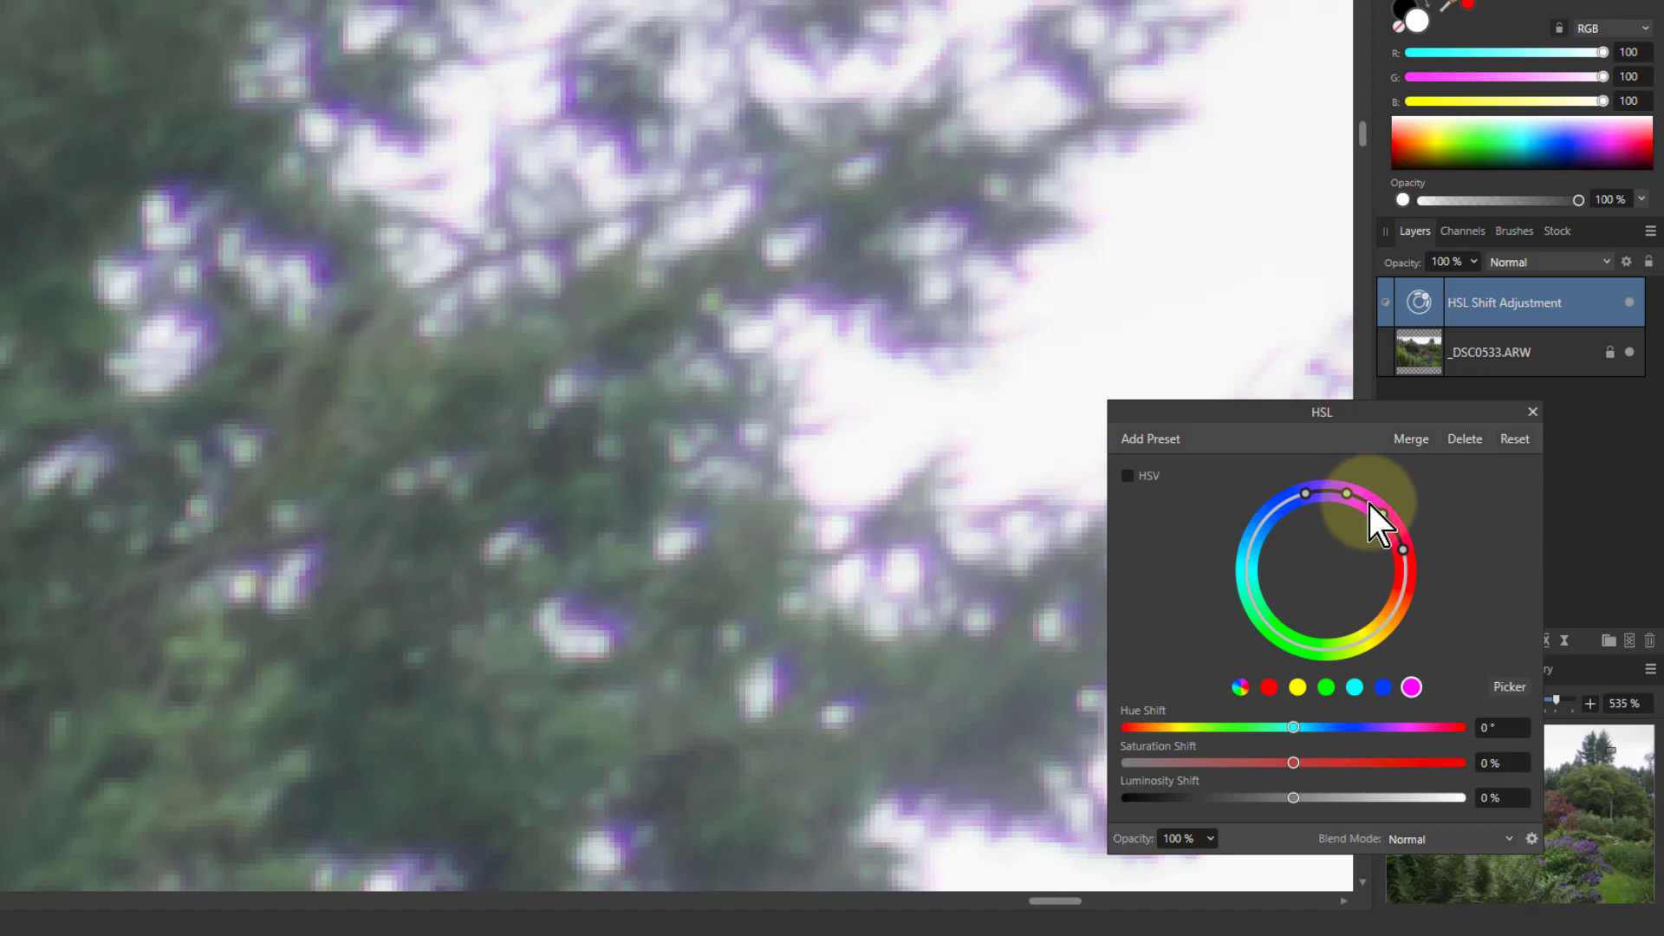
{"action": "left_click", "coordinate": [1508, 684]}
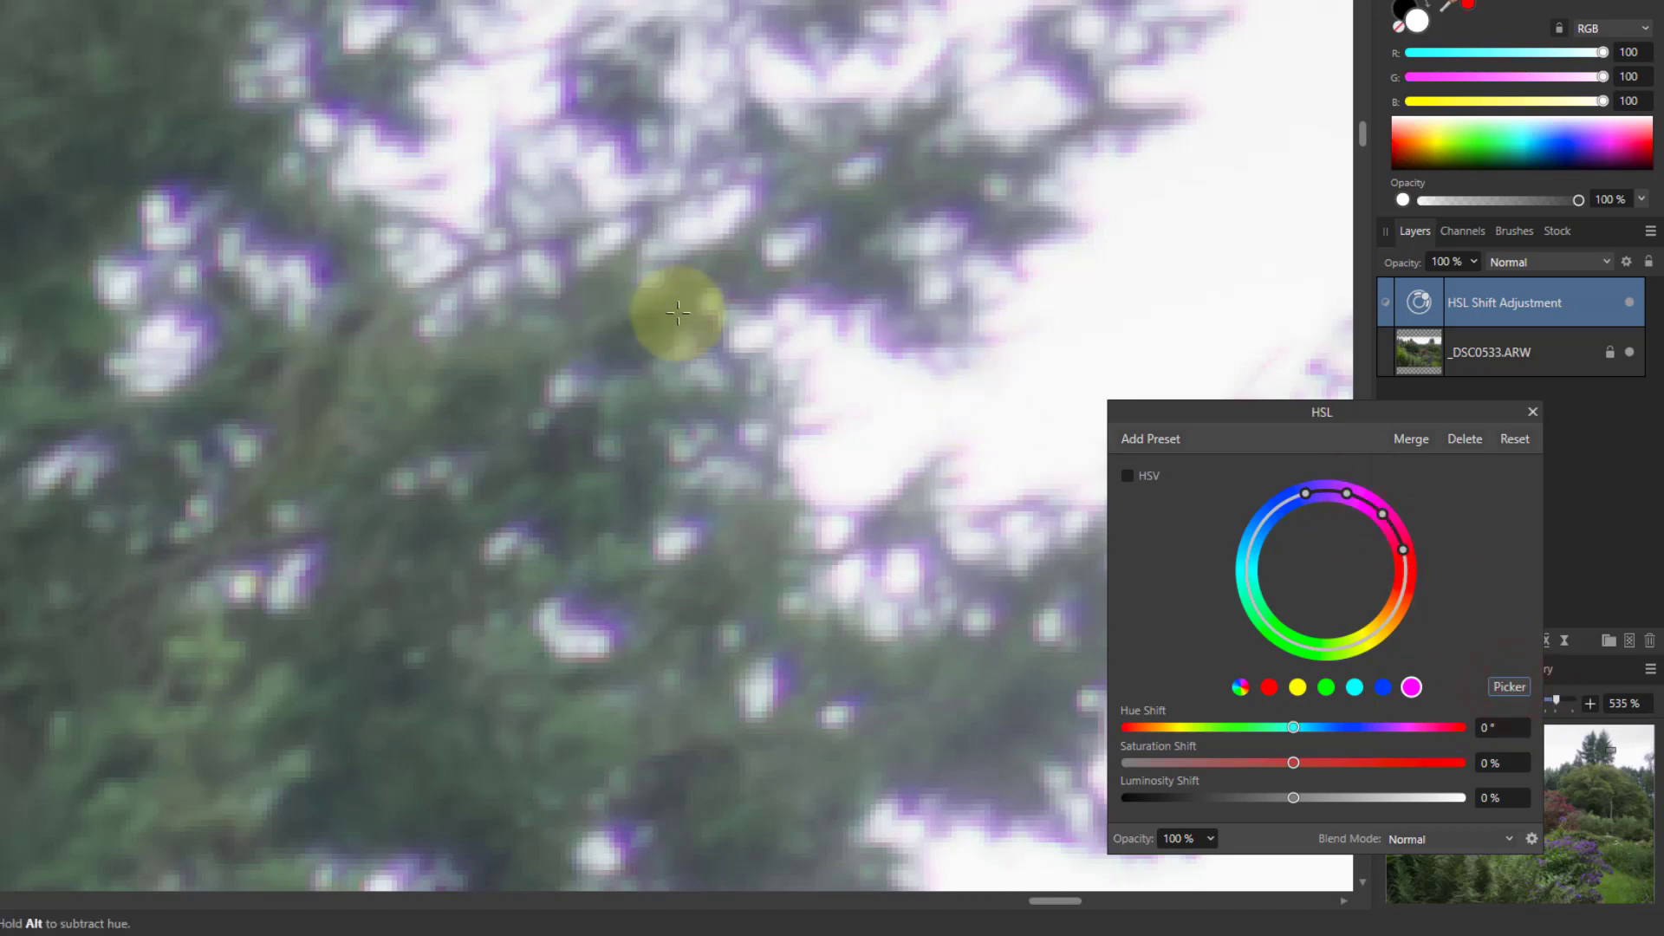
{"action": "left_click", "coordinate": [321, 268]}
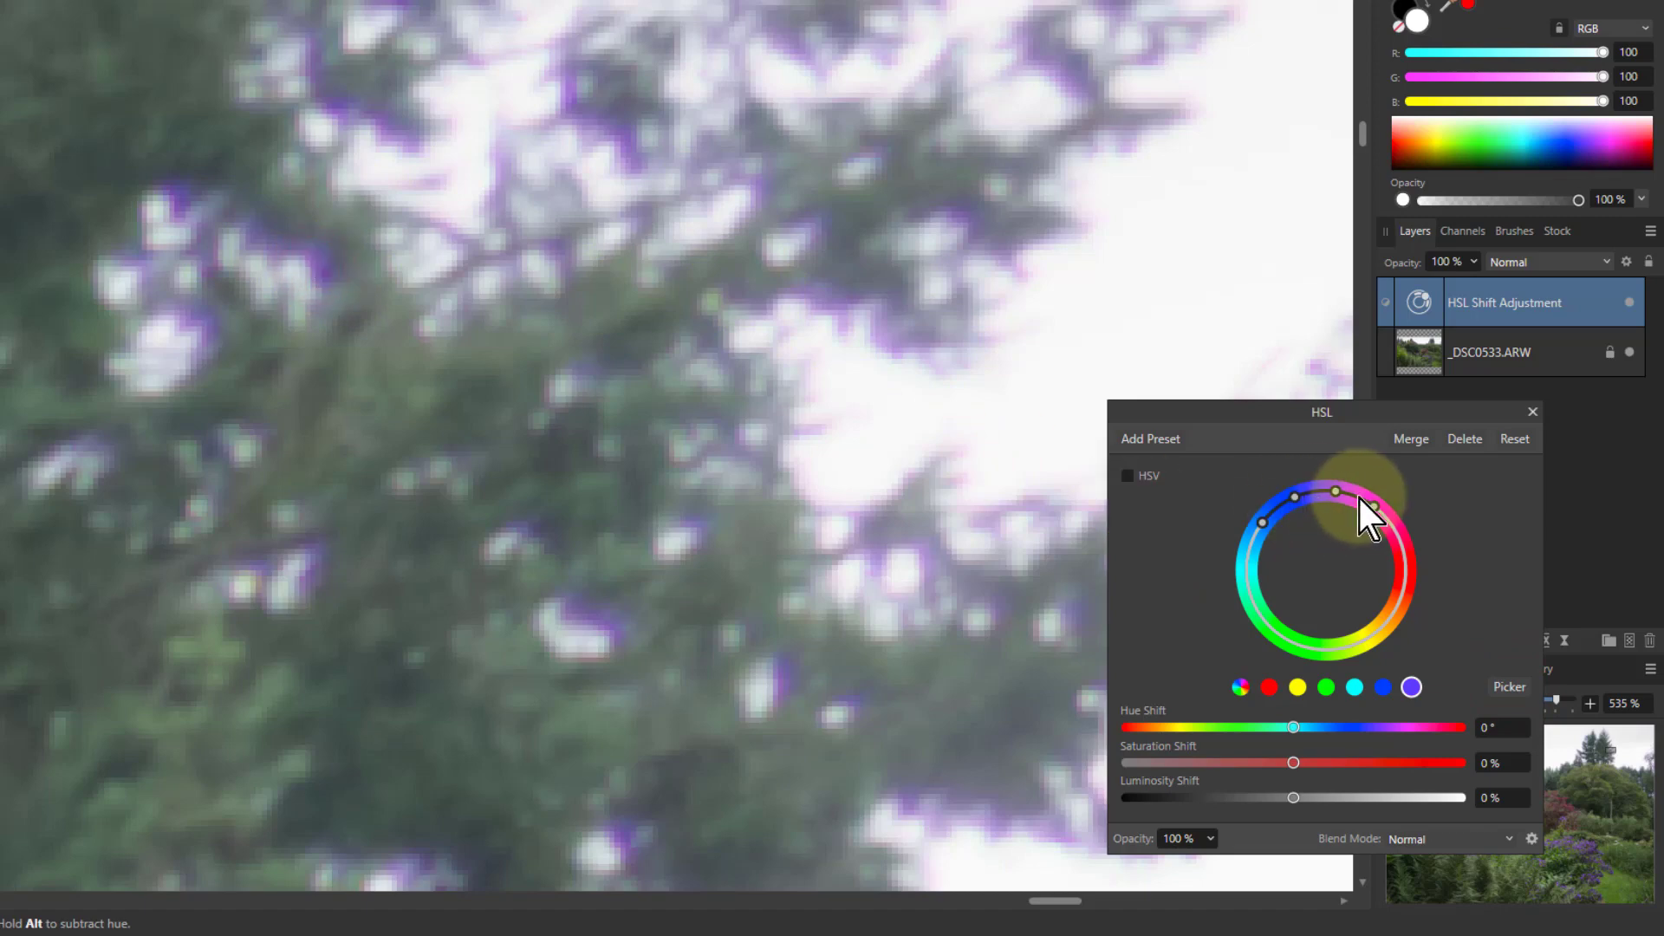
Narrow the sampled purple hue range and raise its Saturation Shift to 100% to reveal which fringes it affects
{"action": "left_click", "coordinate": [1261, 522]}
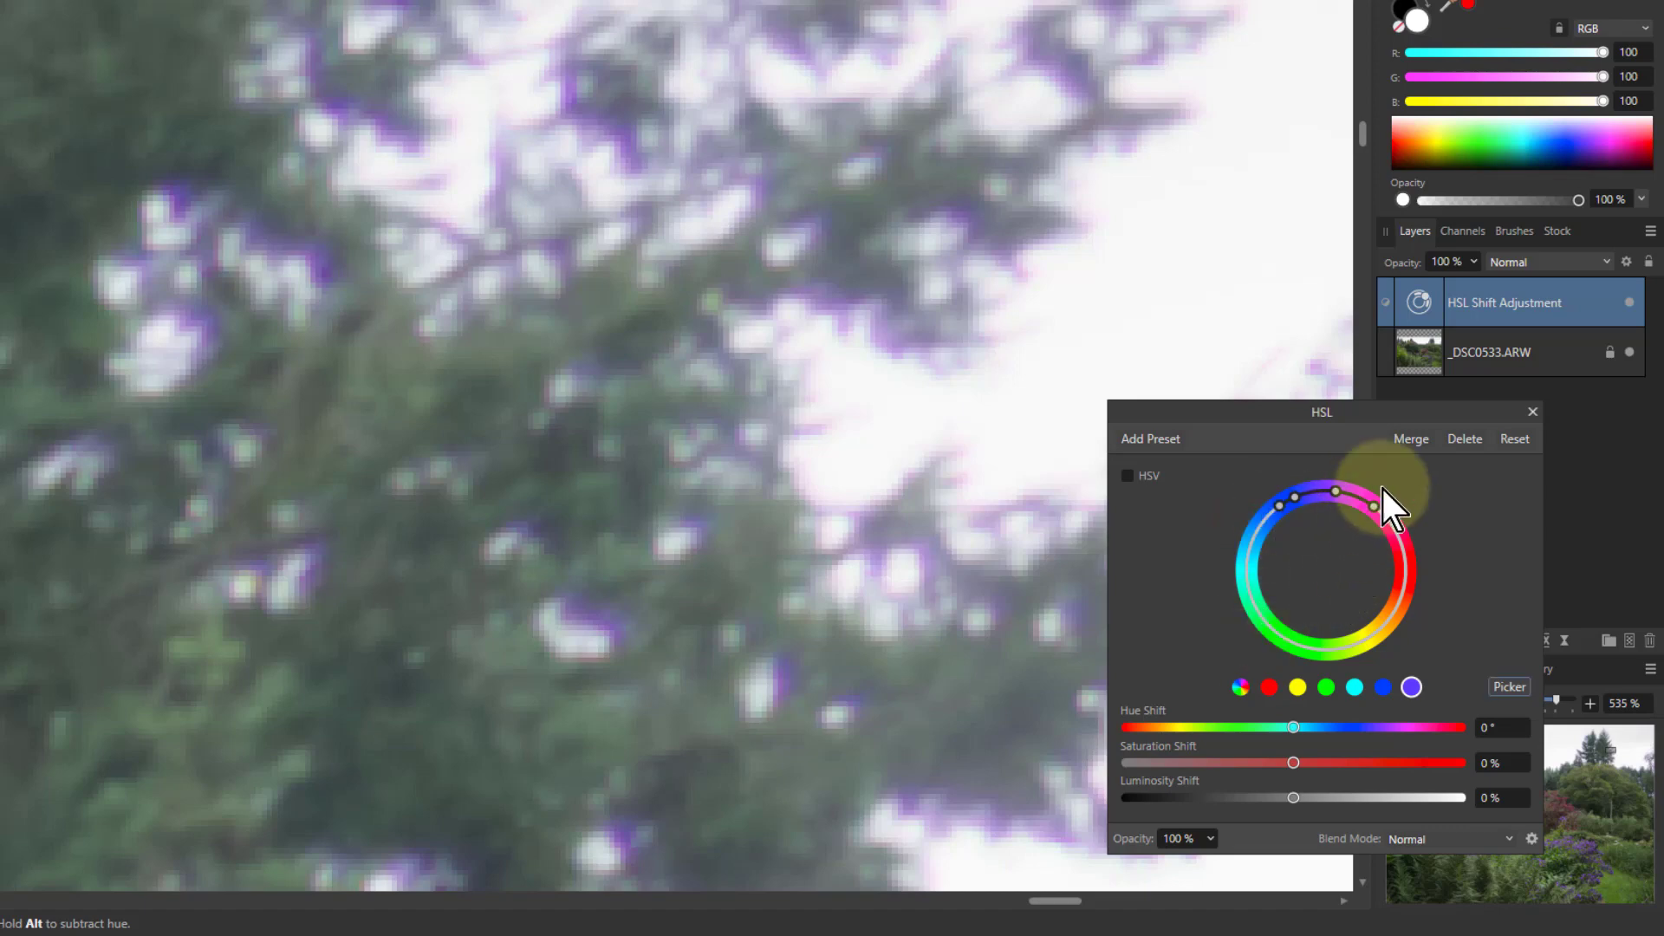
{"action": "left_click", "coordinate": [1295, 761]}
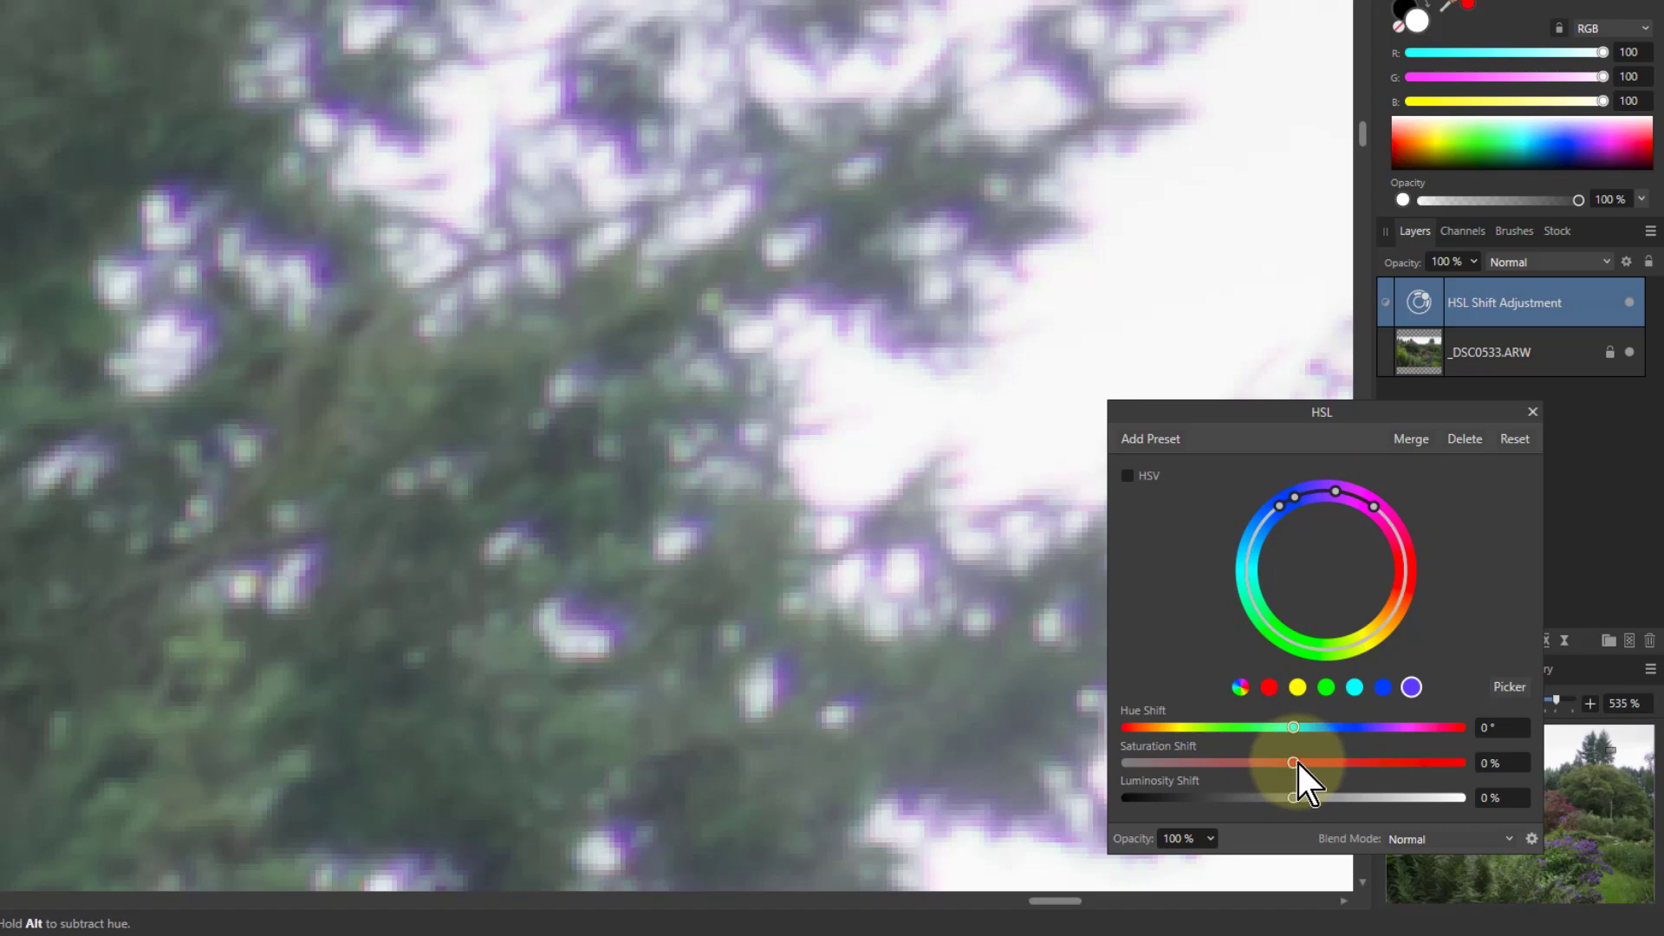
{"action": "left_click_drag", "start_coordinate": [1297, 763], "coordinate": [1530, 754]}
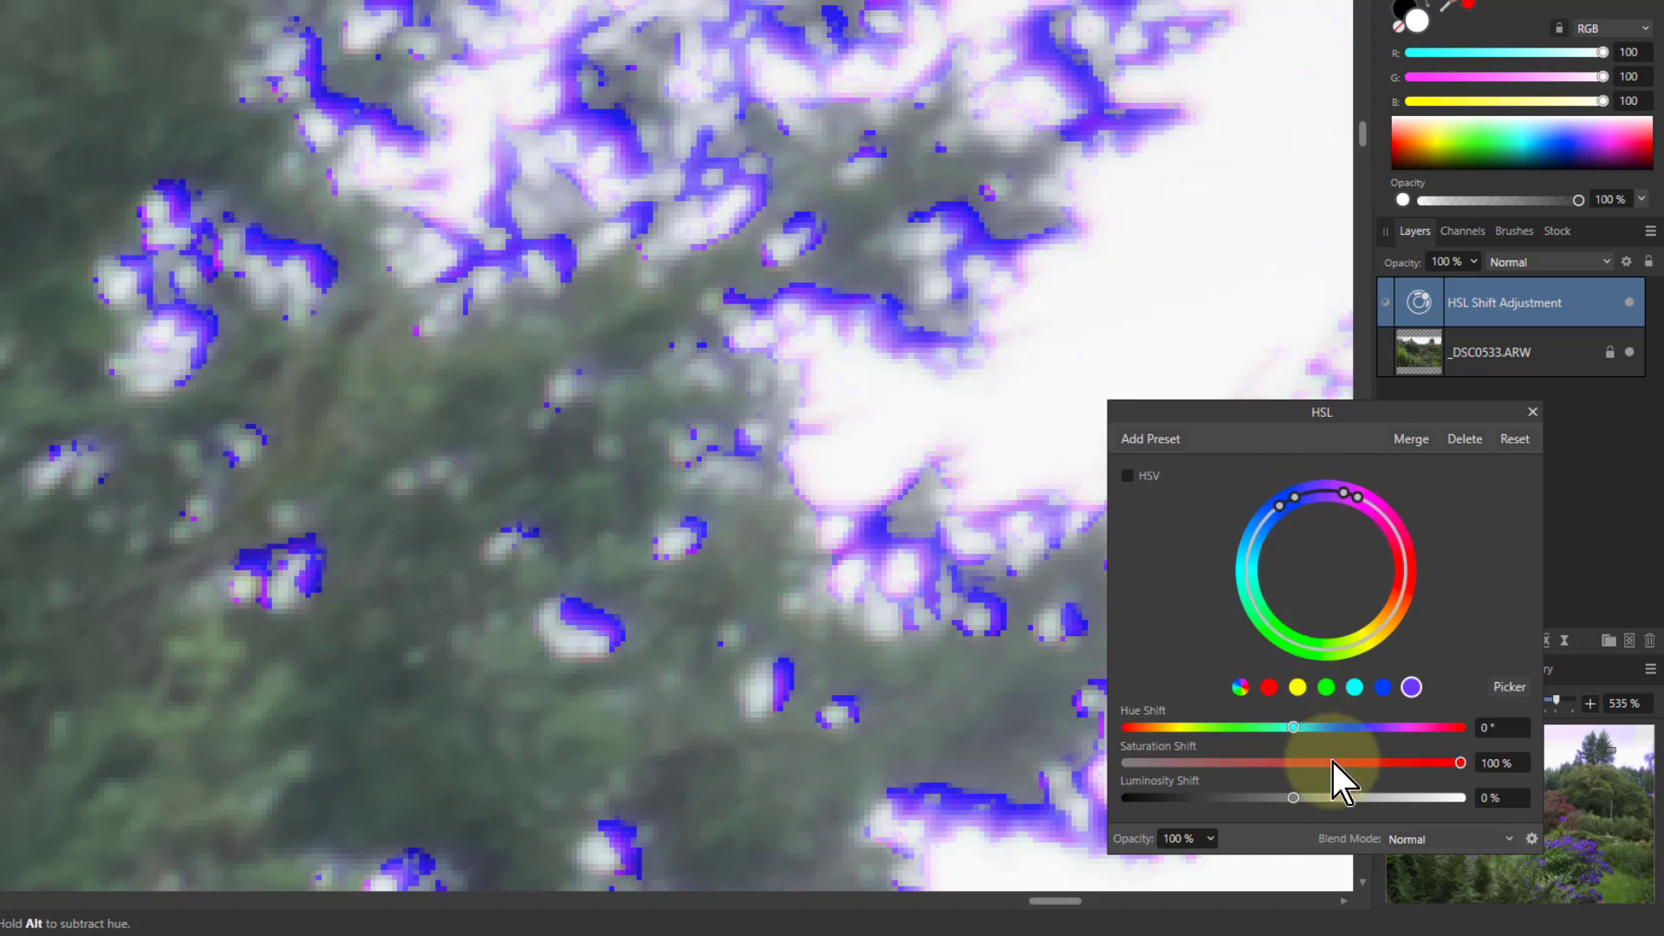
Desaturate the fringes with a Saturation Shift of -63% and extend the hue range further into blue
{"action": "left_click_drag", "start_coordinate": [1459, 761], "coordinate": [1226, 766]}
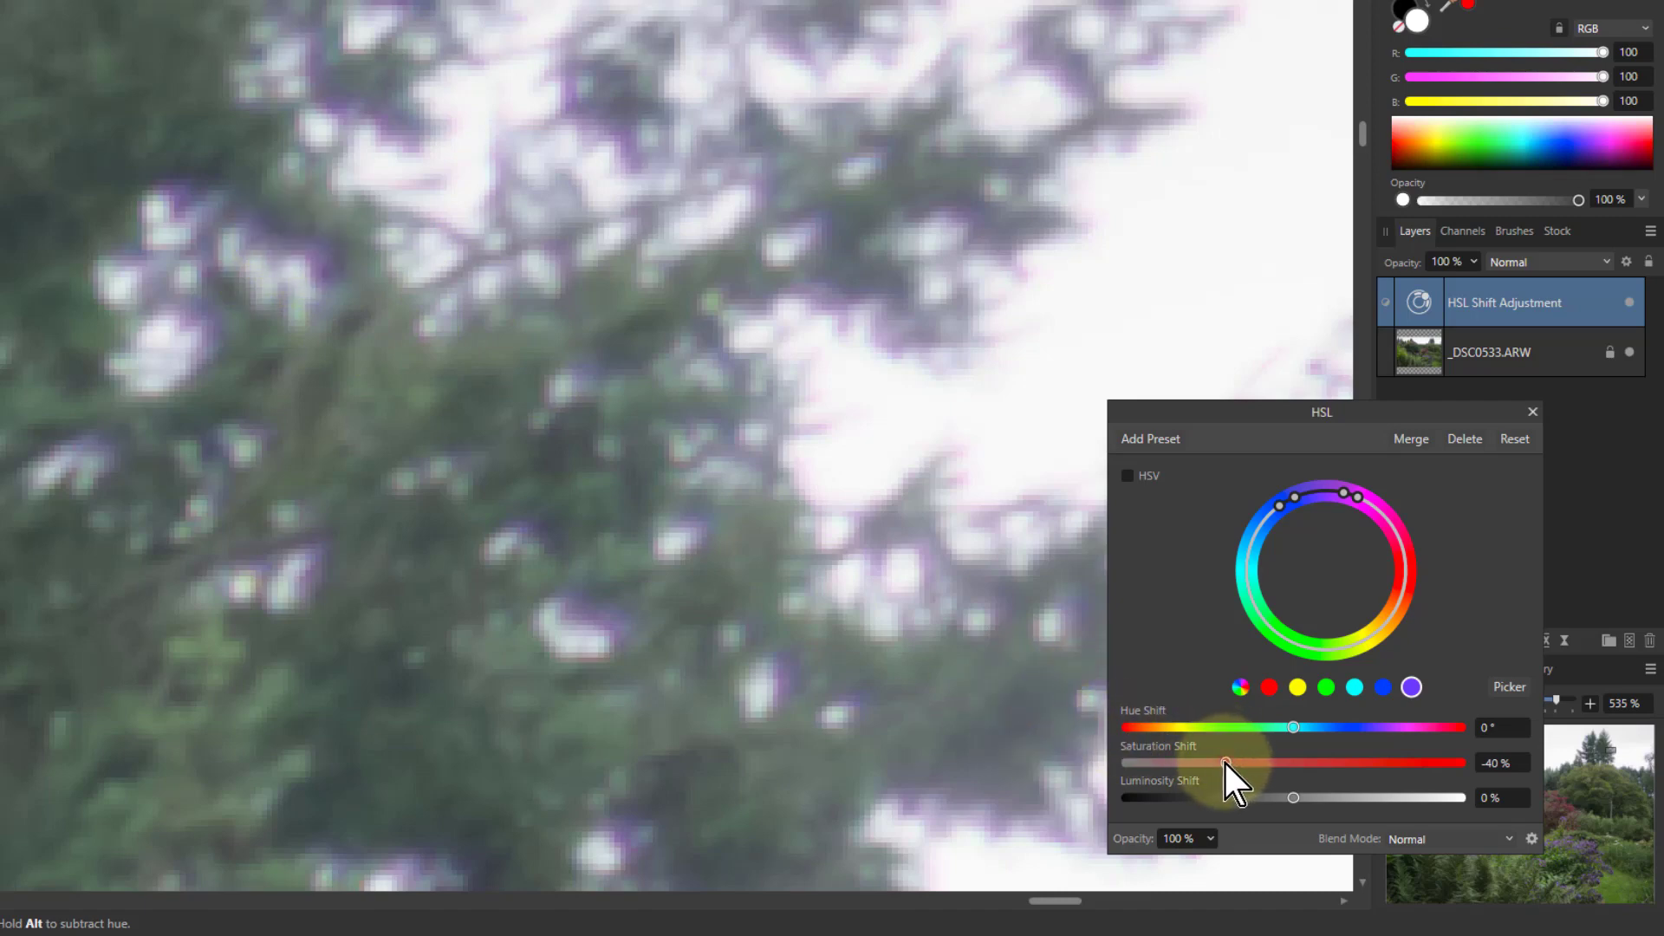
{"action": "mouse_move", "coordinate": [1224, 764]}
{"action": "left_mouse_down"}
{"action": "mouse_move", "coordinate": [1147, 762]}
{"action": "mouse_move", "coordinate": [1229, 761]}
{"action": "mouse_move", "coordinate": [1202, 761]}
{"action": "left_mouse_up"}
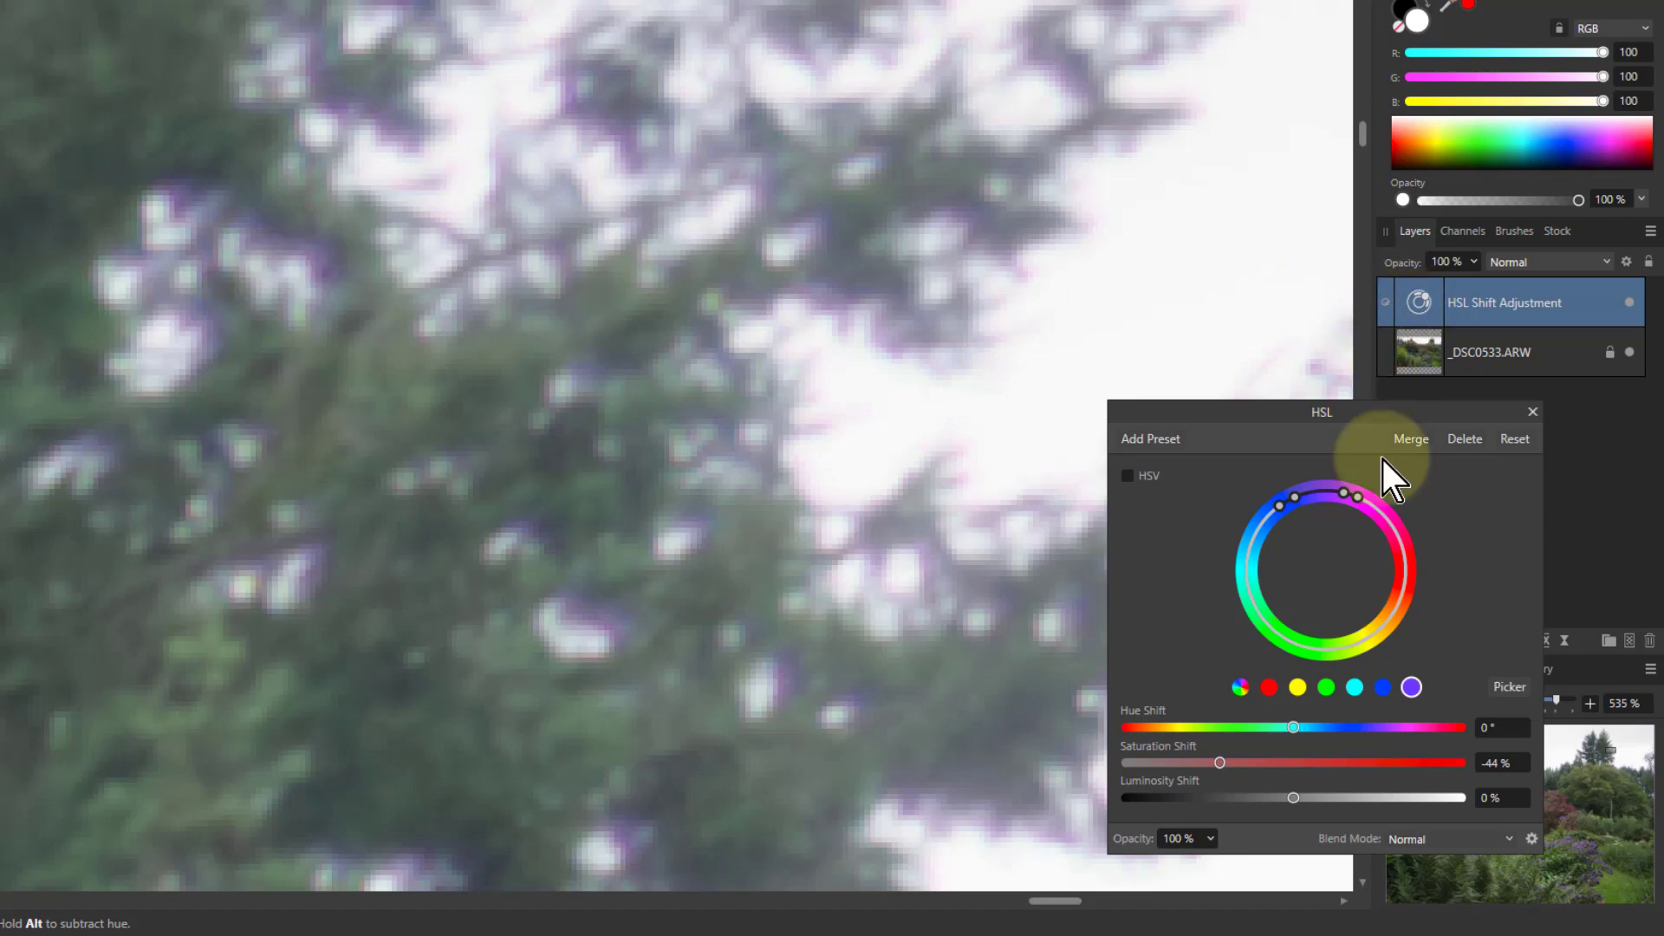
{"action": "mouse_move", "coordinate": [1318, 497]}
{"action": "left_mouse_down"}
{"action": "mouse_move", "coordinate": [1295, 501]}
{"action": "mouse_move", "coordinate": [1313, 497]}
{"action": "left_mouse_up"}
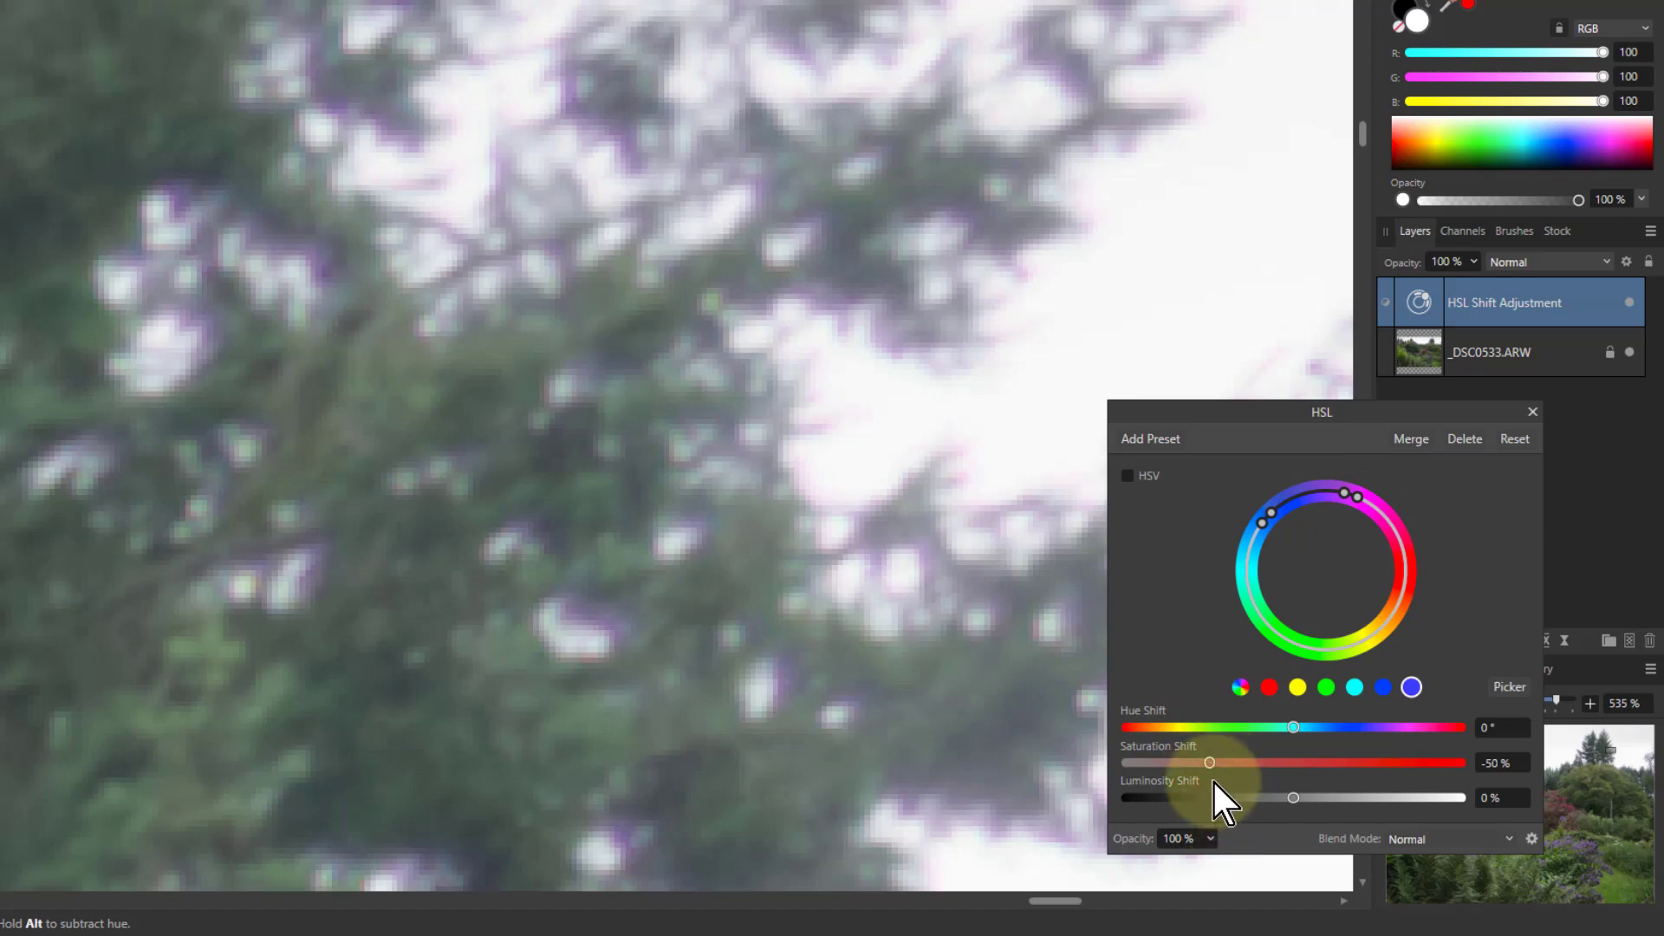
{"action": "left_click_drag", "start_coordinate": [1184, 766], "coordinate": [1189, 767]}
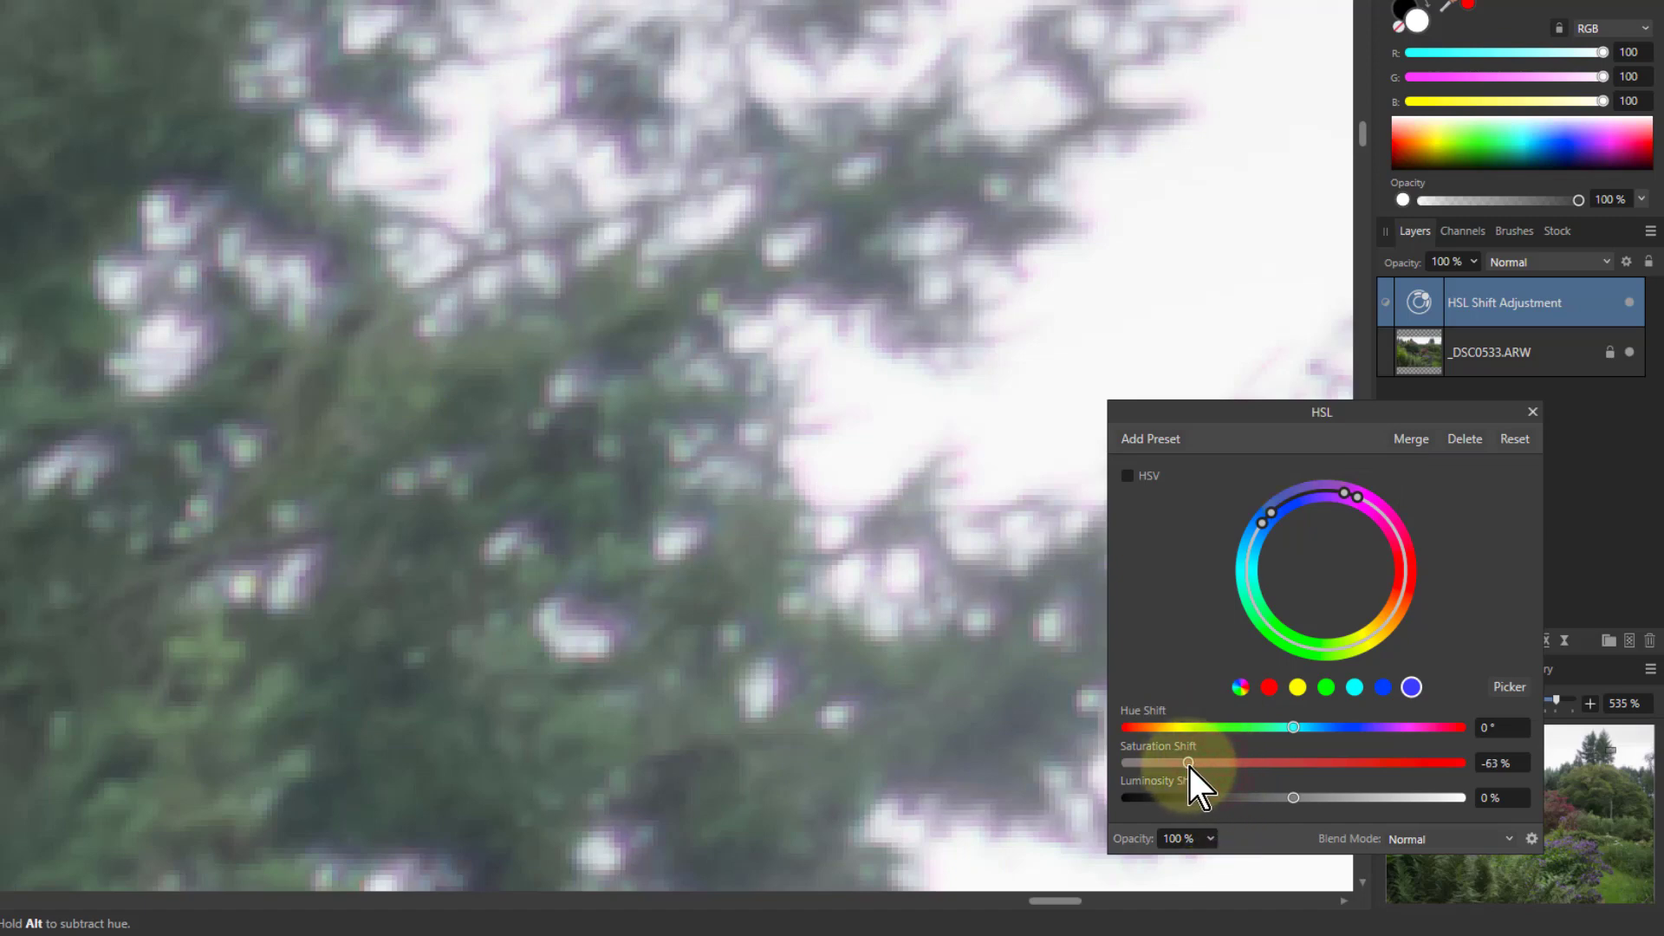
{"action": "left_click", "coordinate": [1533, 413]}
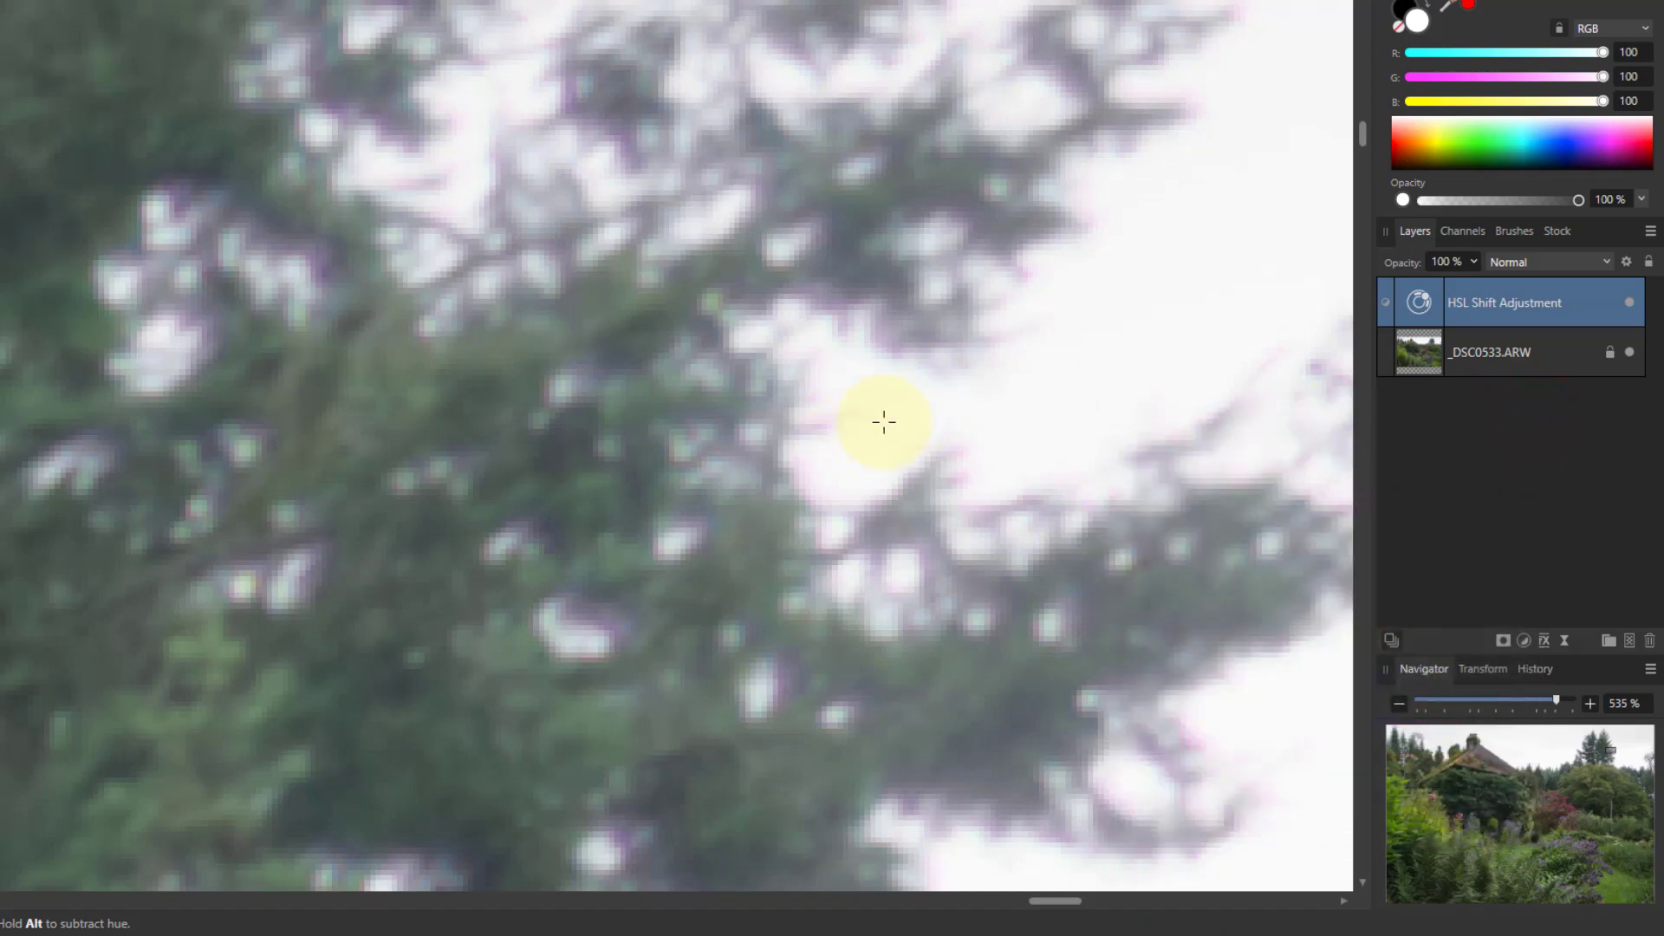
Mask the HSL adjustment off the garden and purple flowers by painting black with a 4096 px brush at 51% hardness
{"action": "key", "text": "ctrl+0"}
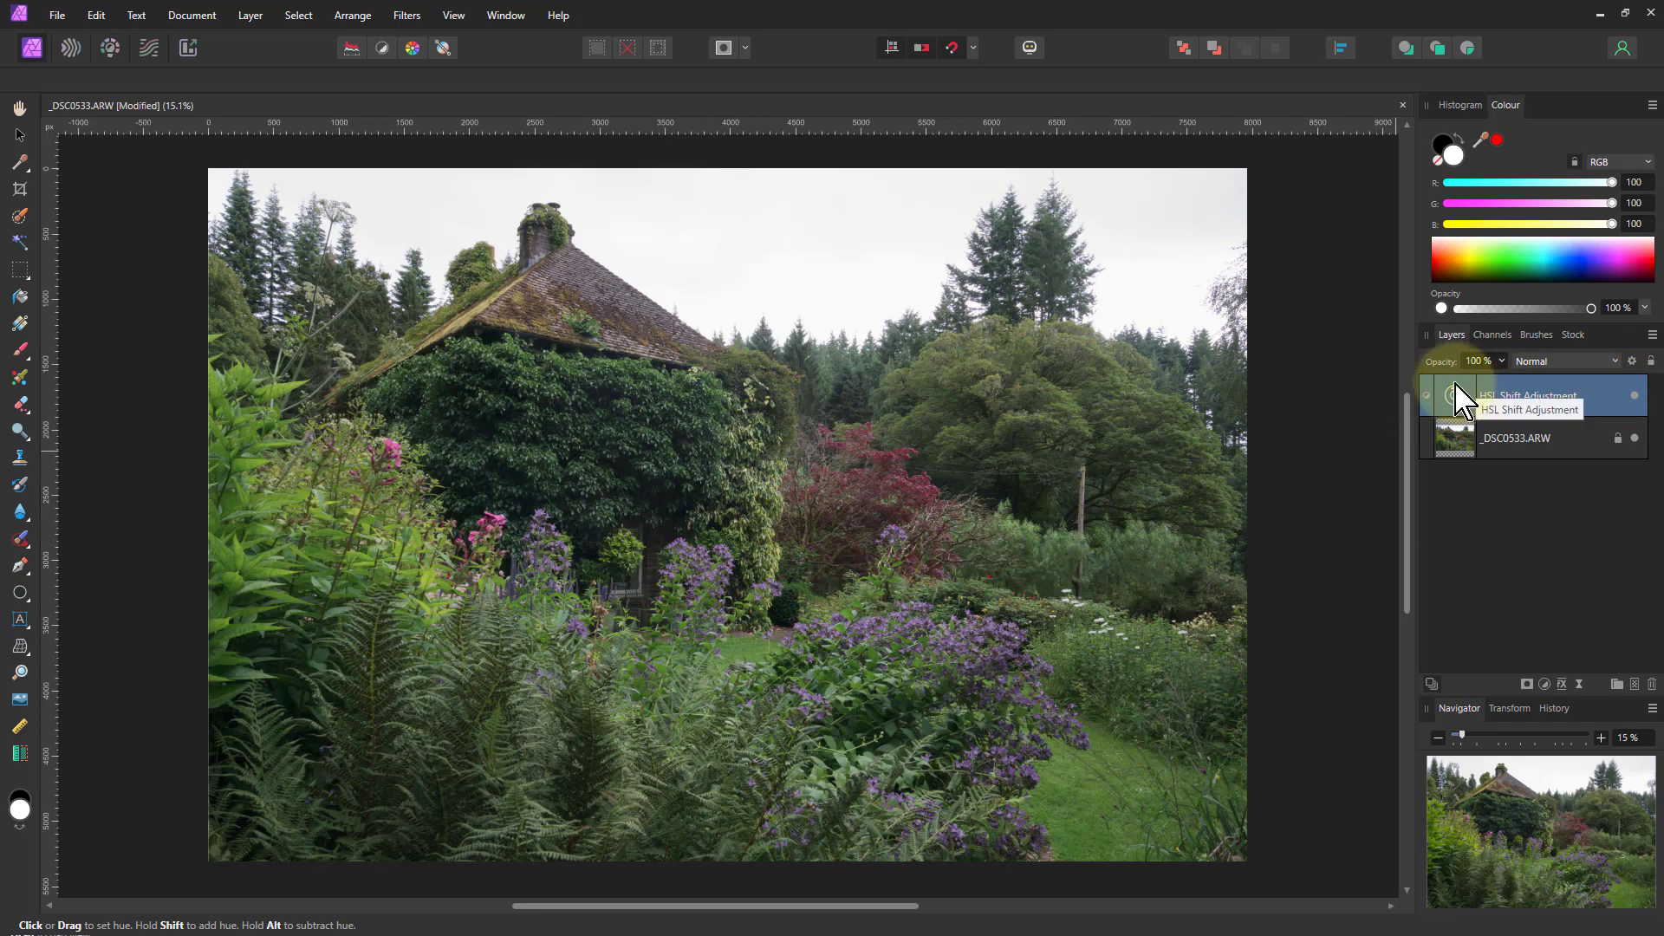
{"action": "left_click", "coordinate": [20, 351]}
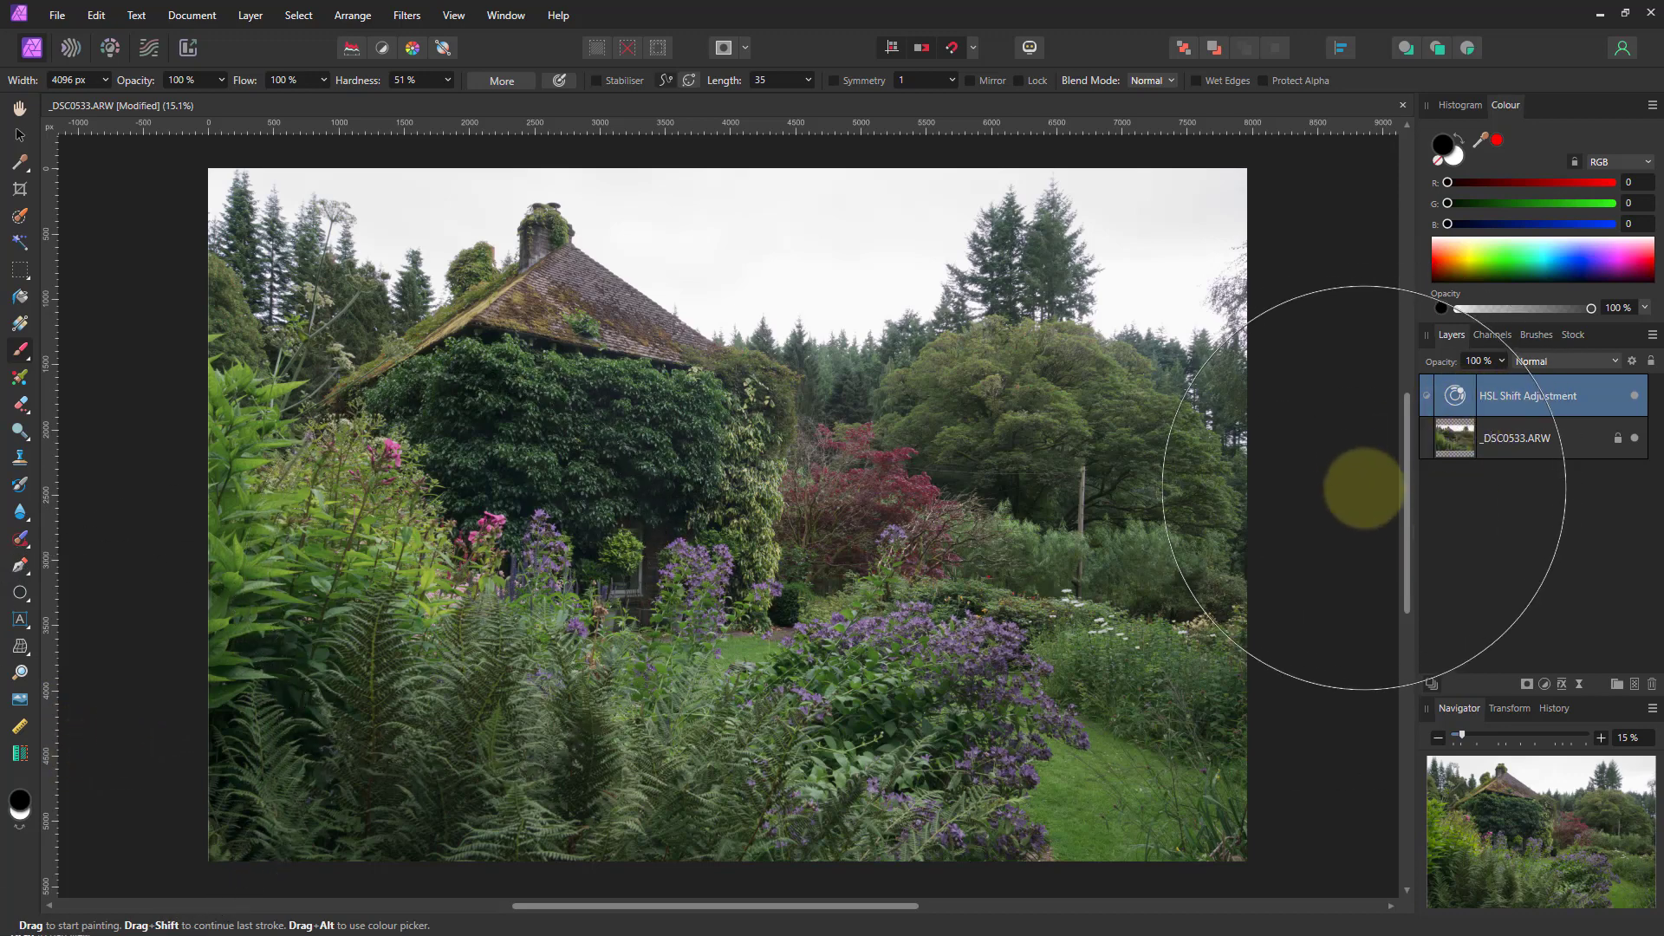
{"action": "left_click_drag", "start_coordinate": [282, 513], "coordinate": [455, 584]}
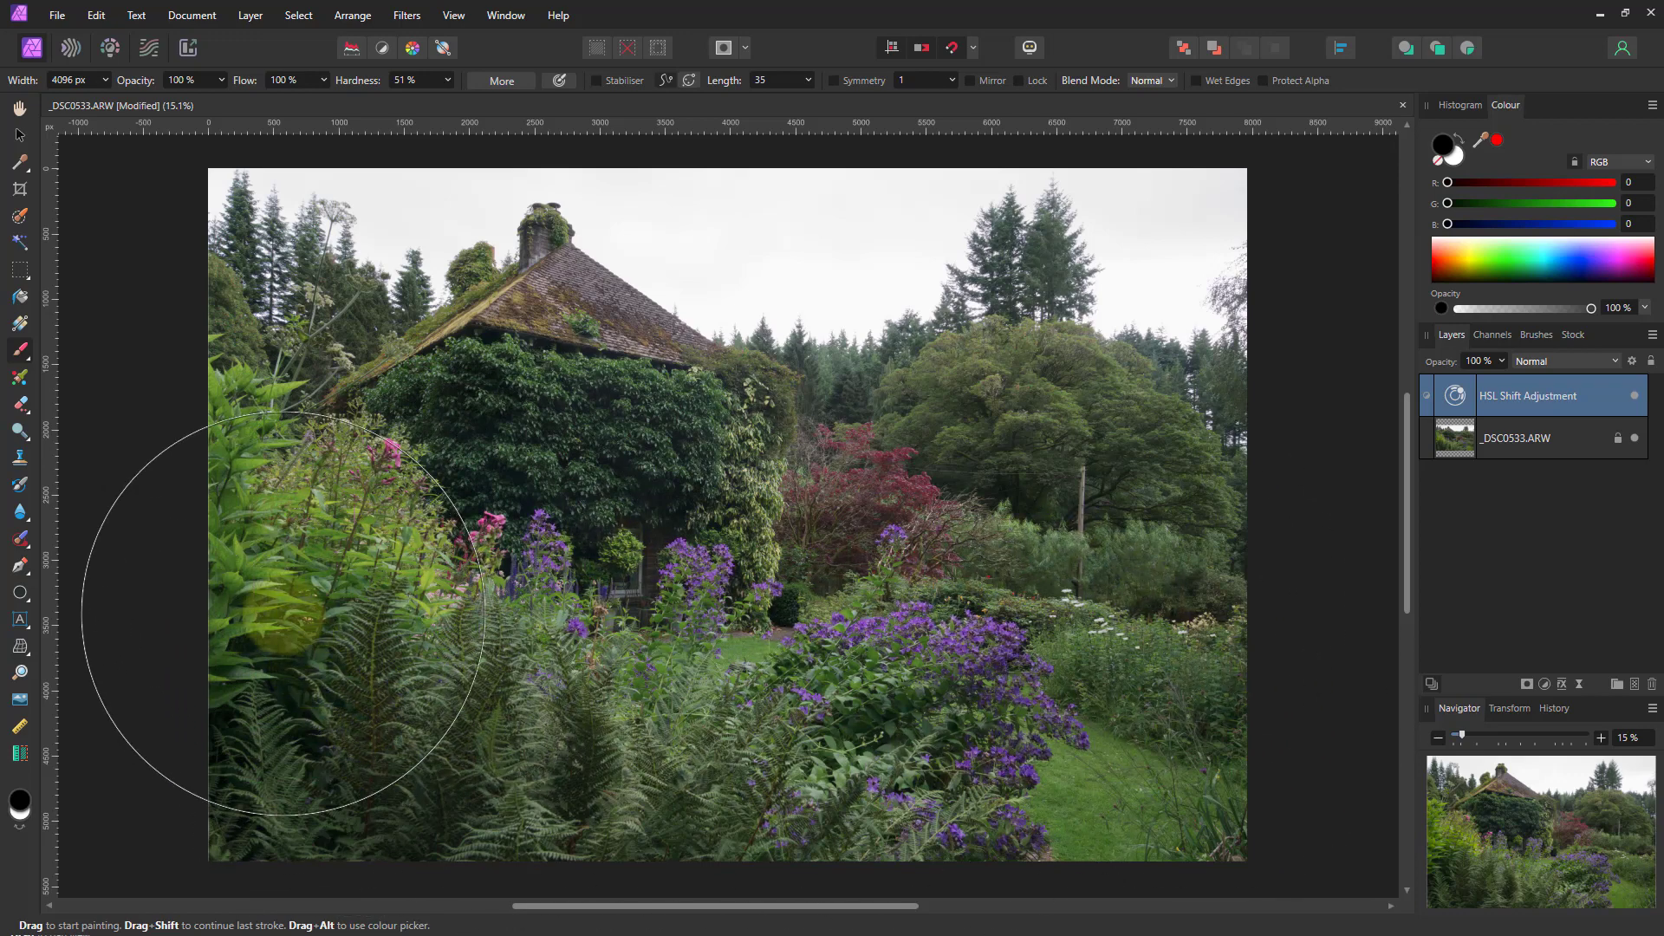
{"action": "mouse_move", "coordinate": [1084, 563]}
{"action": "left_mouse_down"}
{"action": "mouse_move", "coordinate": [1113, 674]}
{"action": "mouse_move", "coordinate": [387, 822]}
{"action": "mouse_move", "coordinate": [757, 663]}
{"action": "mouse_move", "coordinate": [156, 707]}
{"action": "mouse_move", "coordinate": [765, 680]}
{"action": "left_mouse_up"}
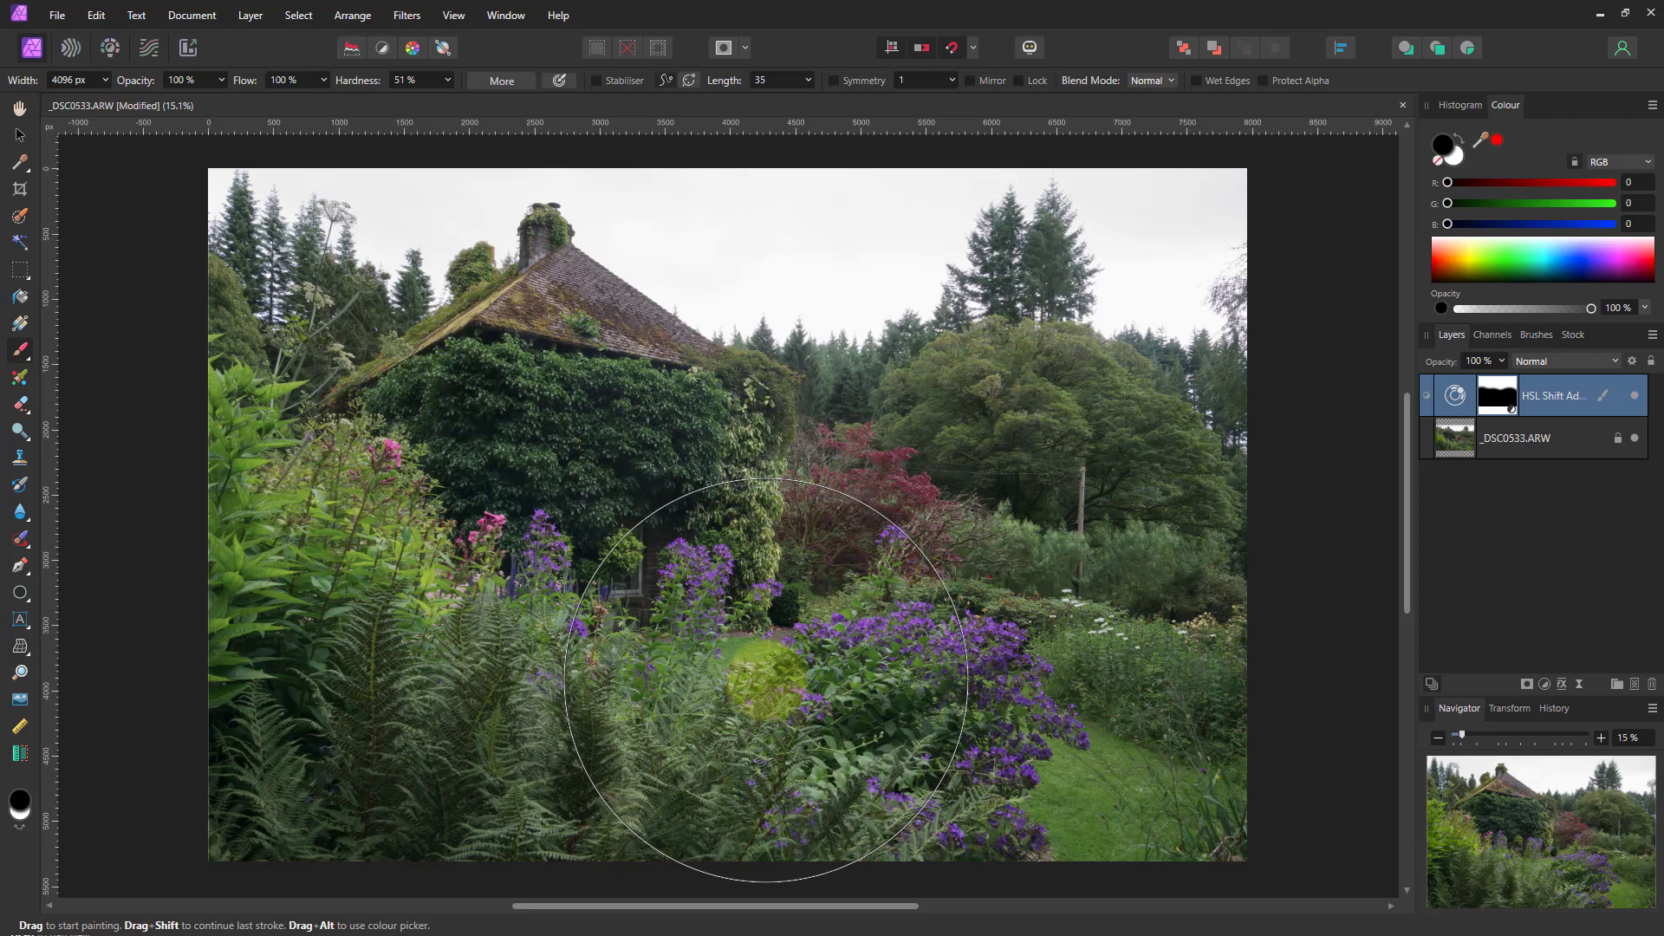
{"action": "mouse_move", "coordinate": [766, 680]}
{"action": "left_mouse_down"}
{"action": "mouse_move", "coordinate": [899, 659]}
{"action": "mouse_move", "coordinate": [886, 584]}
{"action": "left_mouse_up"}
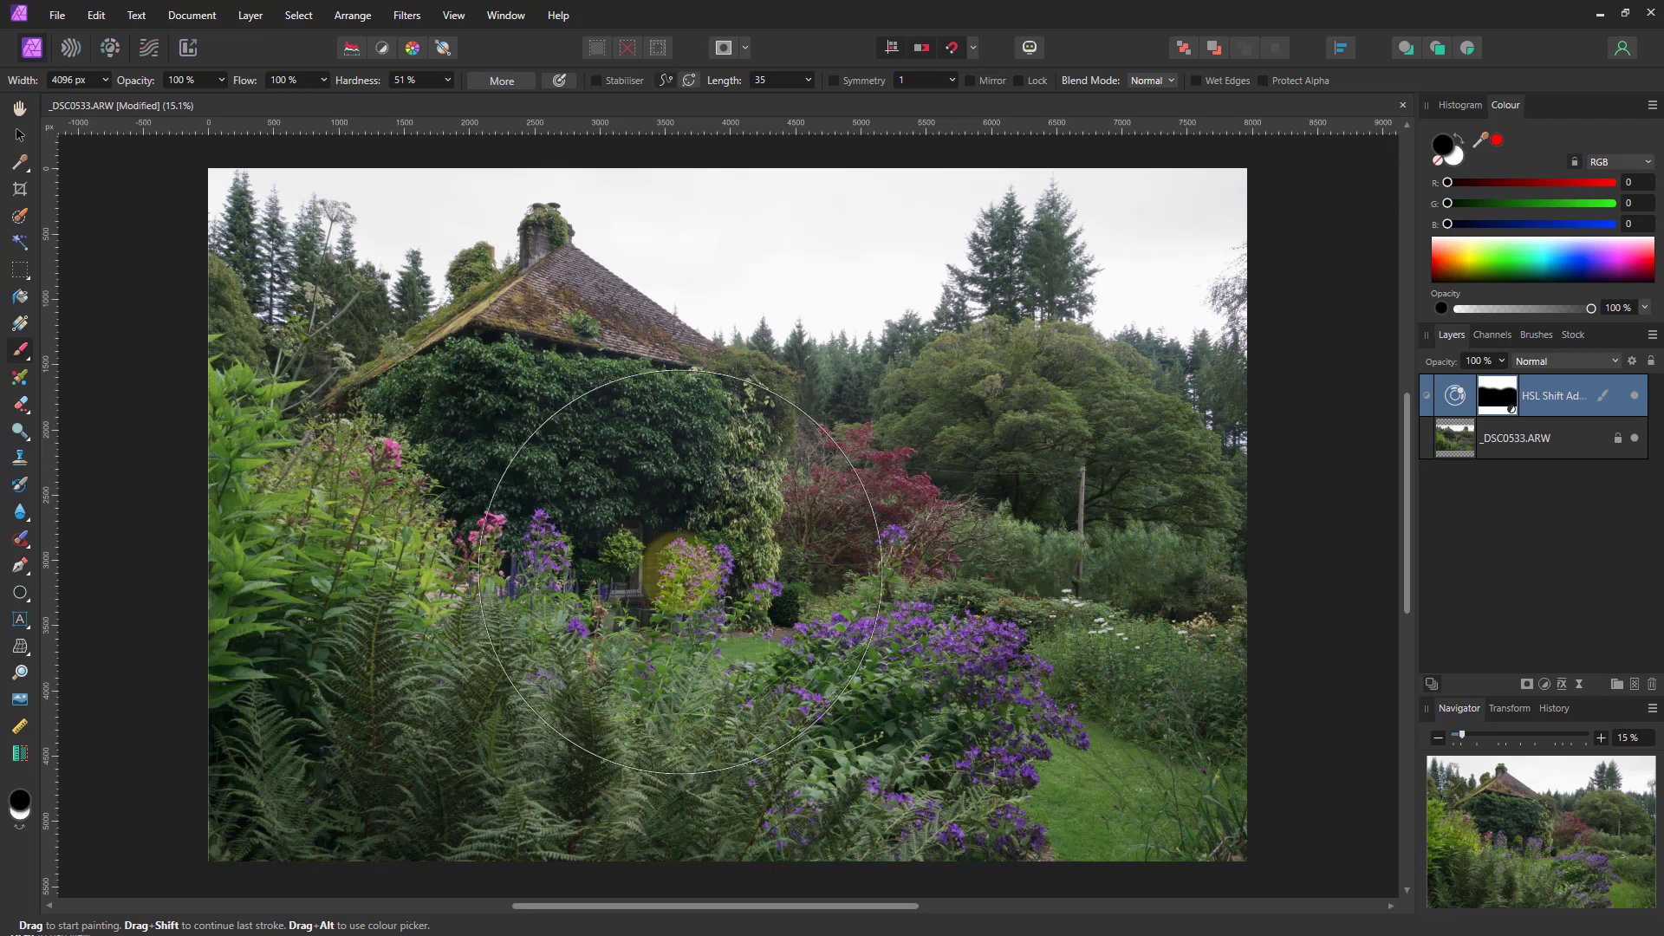
Select the sky with a 326 px Selection Brush and refine its edge by matting along the treeline with a 354 px adjustment brush
{"action": "left_click", "coordinate": [19, 217]}
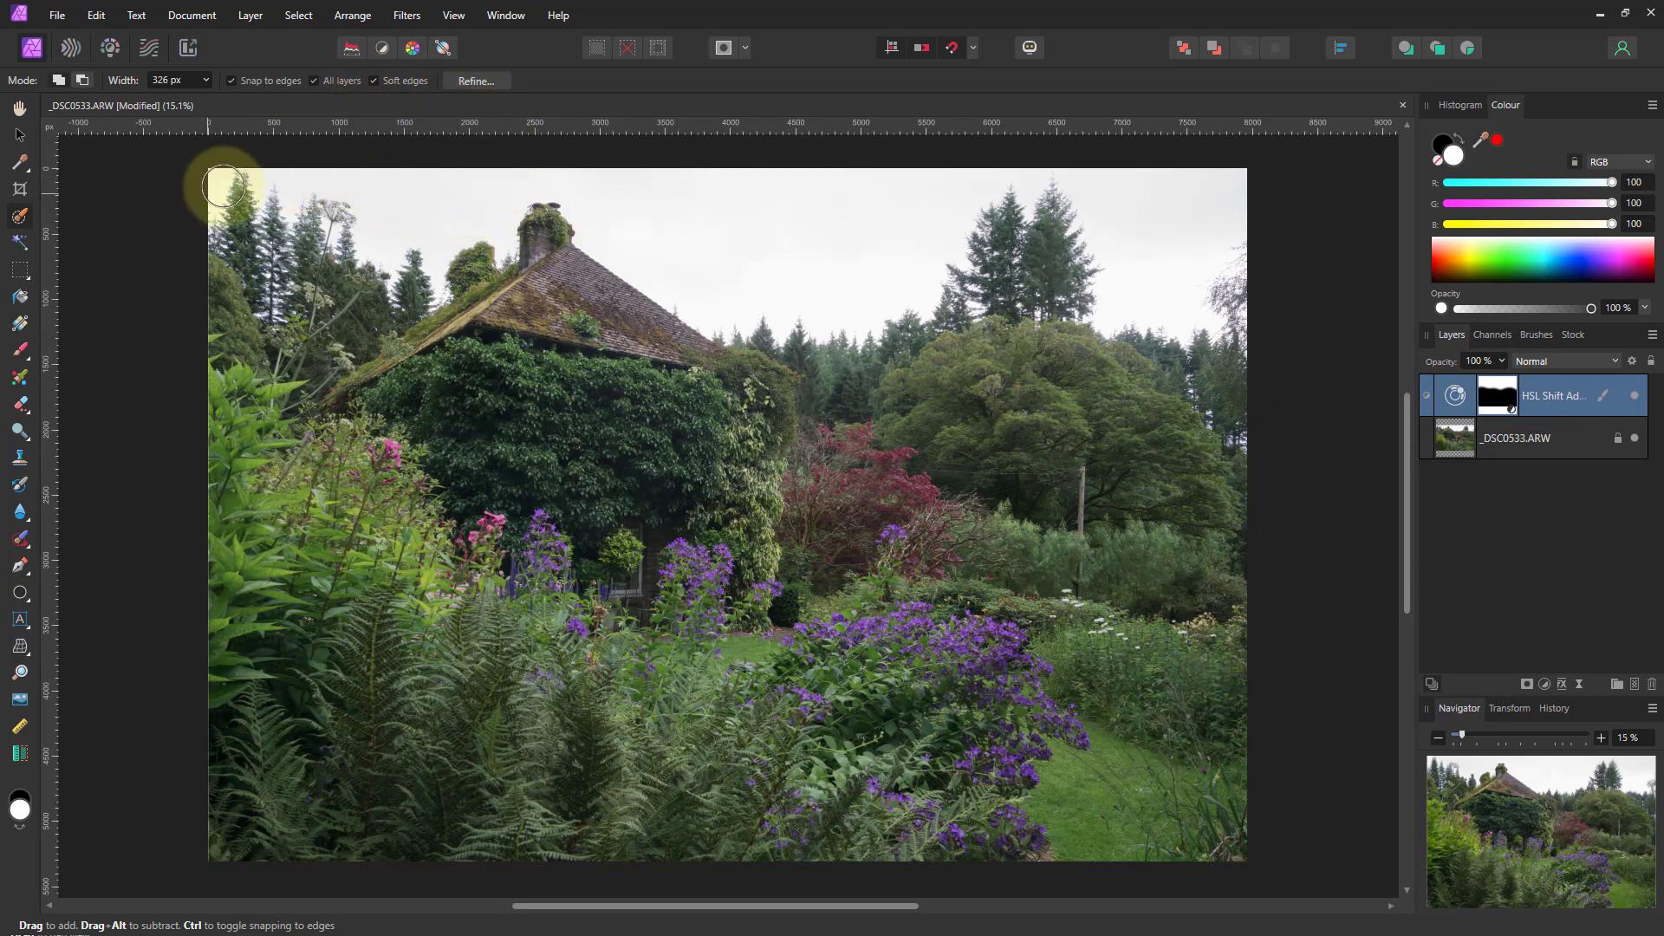
{"action": "mouse_move", "coordinate": [252, 156]}
{"action": "left_mouse_down"}
{"action": "mouse_move", "coordinate": [408, 190]}
{"action": "mouse_move", "coordinate": [345, 189]}
{"action": "left_mouse_up"}
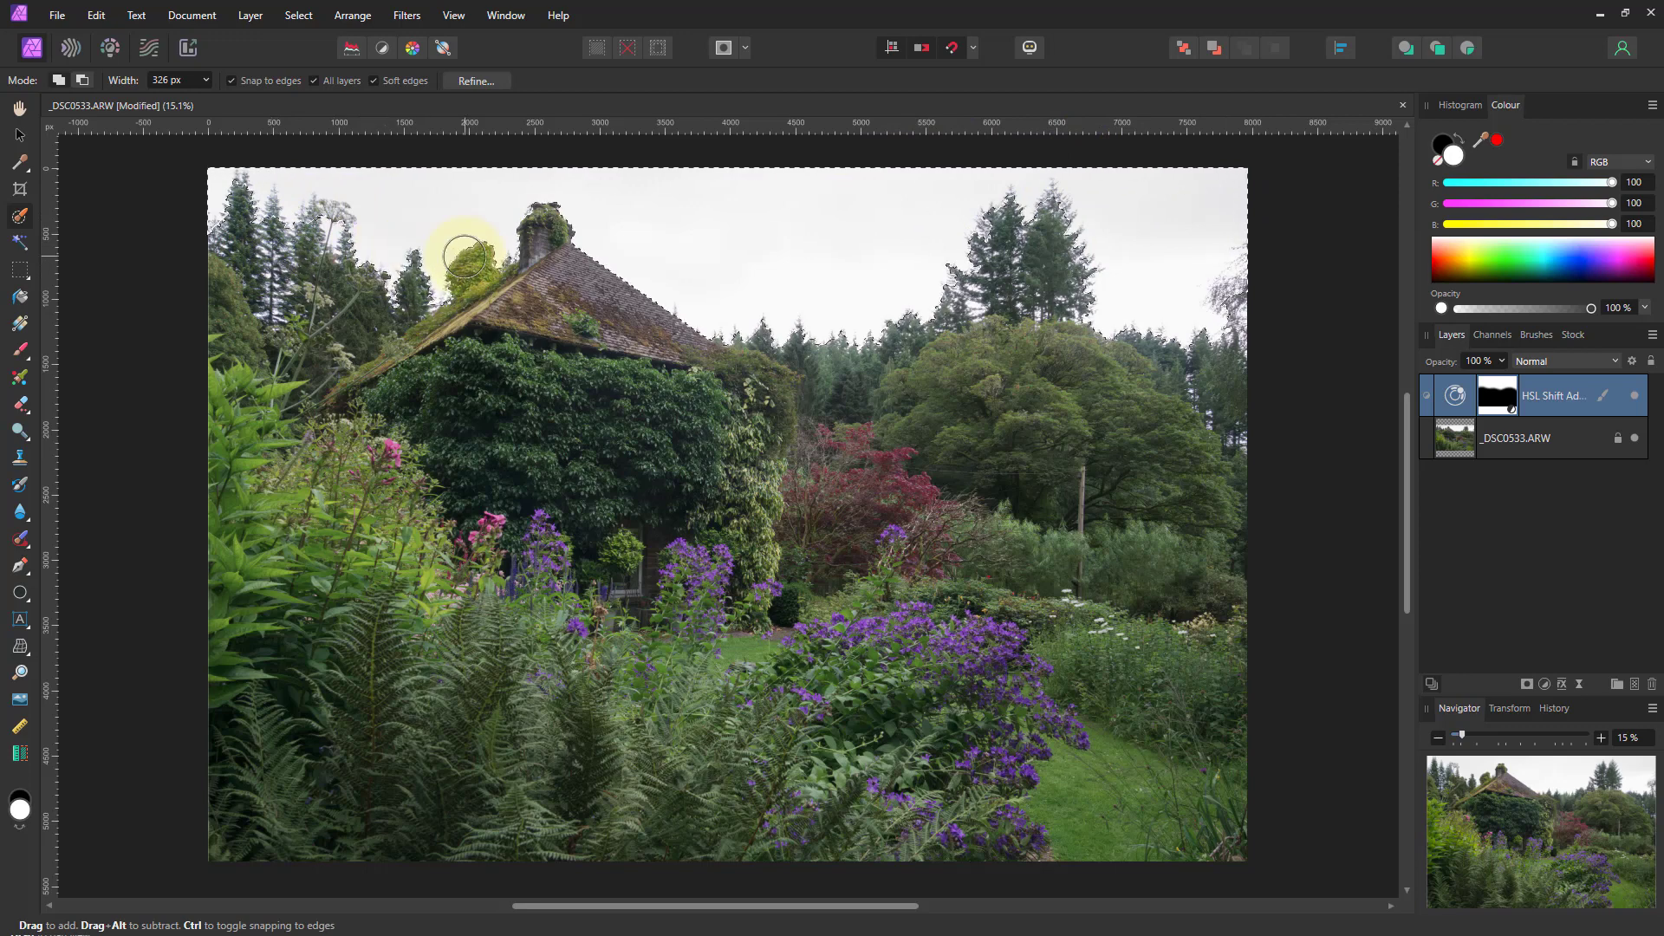
{"action": "left_click", "coordinate": [476, 80]}
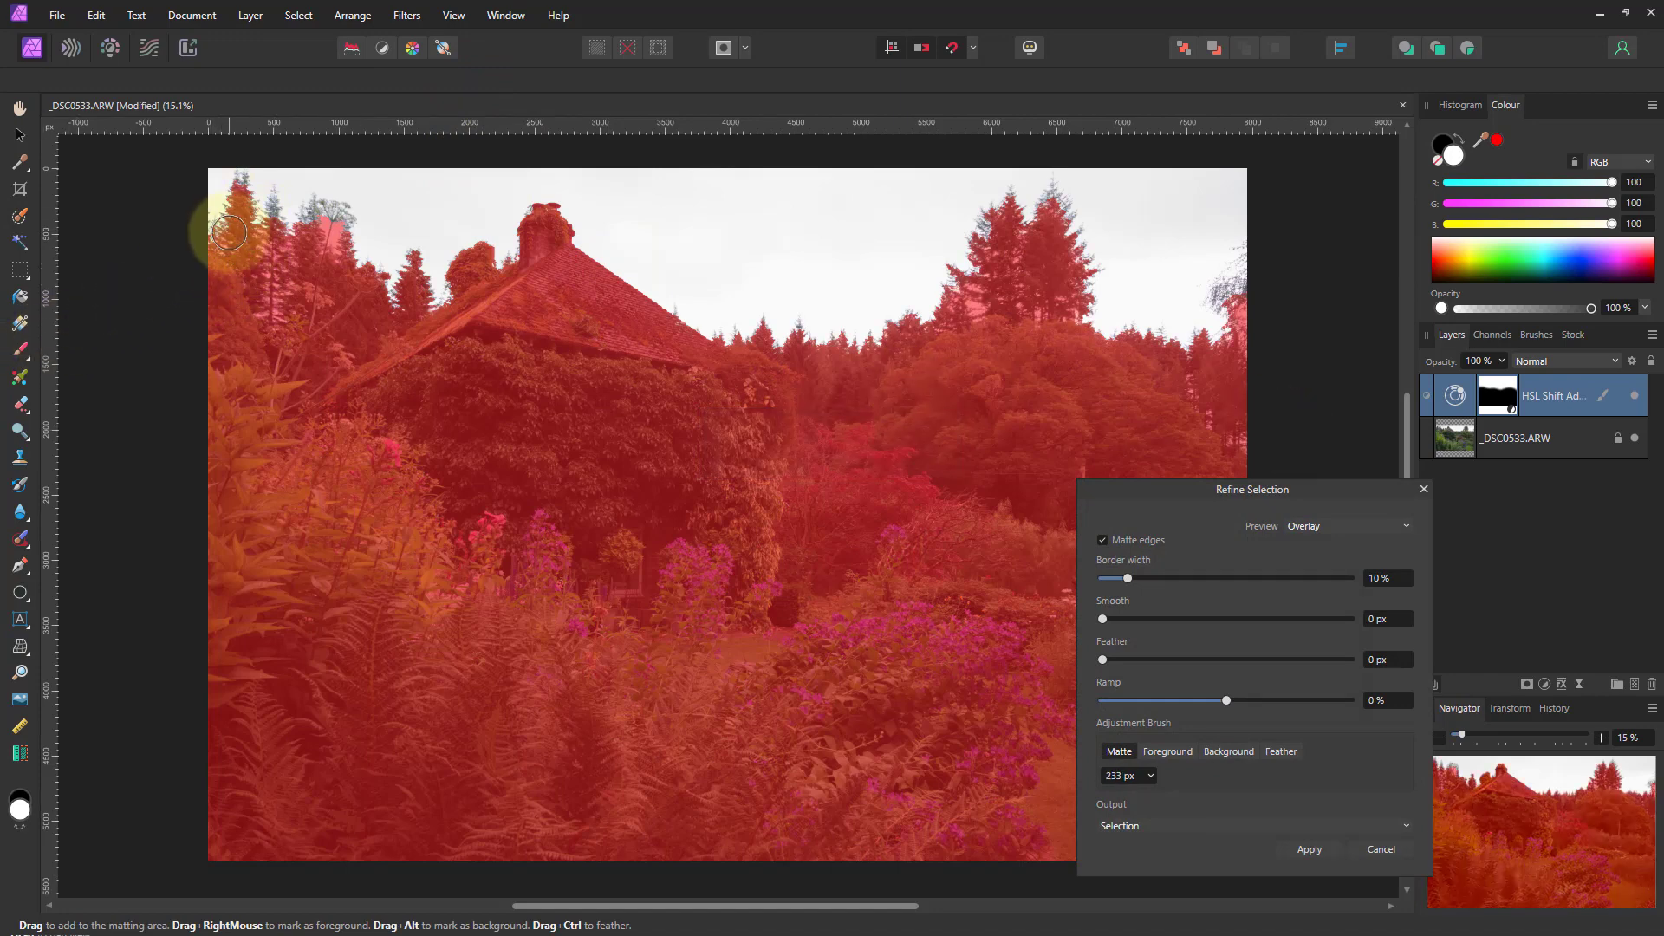
{"action": "mouse_move", "coordinate": [217, 240]}
{"action": "left_mouse_down"}
{"action": "mouse_move", "coordinate": [229, 186]}
{"action": "mouse_move", "coordinate": [263, 297]}
{"action": "mouse_move", "coordinate": [285, 307]}
{"action": "mouse_move", "coordinate": [277, 199]}
{"action": "mouse_move", "coordinate": [326, 269]}
{"action": "mouse_move", "coordinate": [328, 204]}
{"action": "left_mouse_up"}
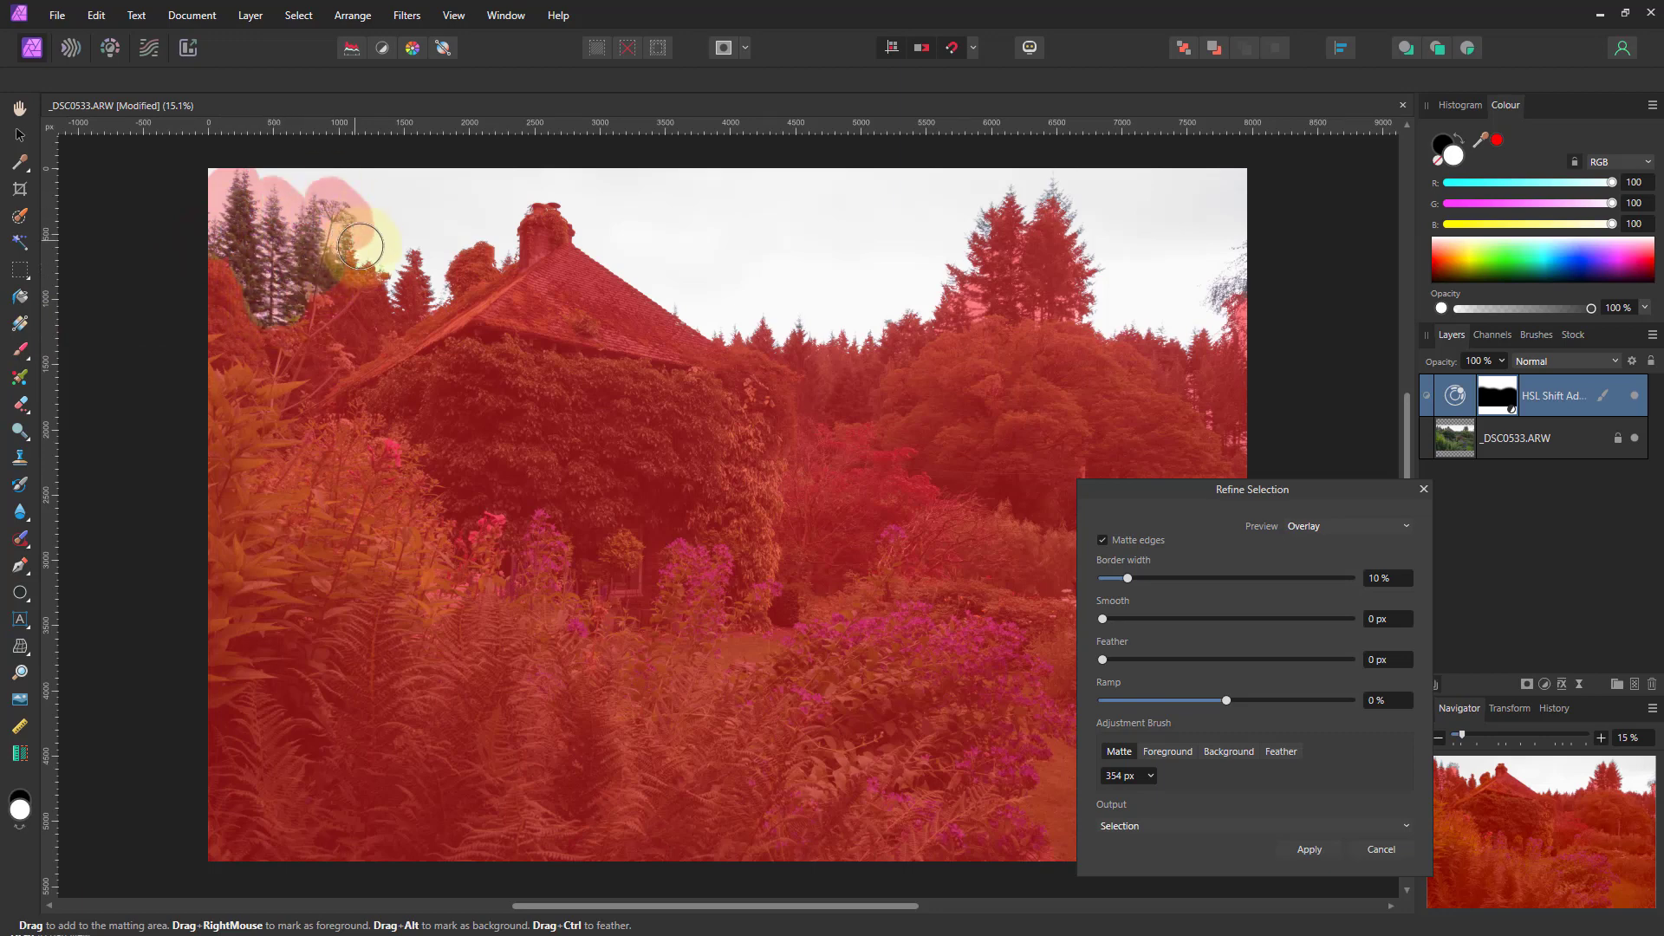
{"action": "left_click_drag", "start_coordinate": [384, 316], "coordinate": [379, 355]}
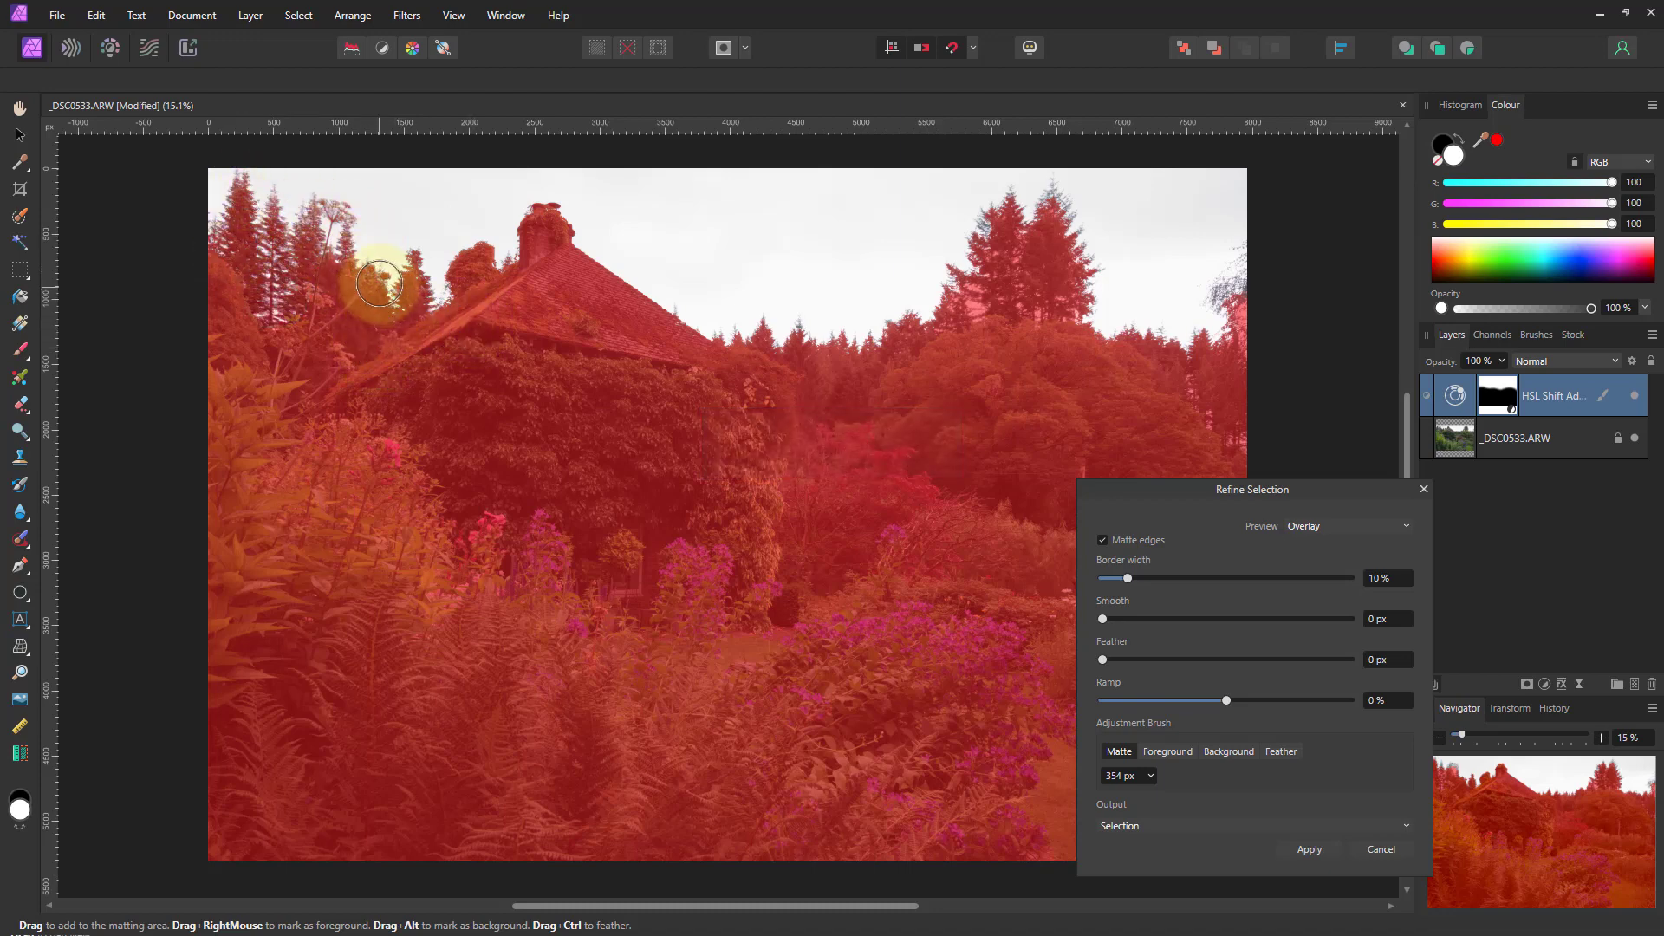
{"action": "mouse_move", "coordinate": [388, 296]}
{"action": "left_mouse_down"}
{"action": "mouse_move", "coordinate": [392, 253]}
{"action": "mouse_move", "coordinate": [437, 299]}
{"action": "mouse_move", "coordinate": [442, 261]}
{"action": "mouse_move", "coordinate": [492, 268]}
{"action": "mouse_move", "coordinate": [521, 223]}
{"action": "mouse_move", "coordinate": [561, 210]}
{"action": "mouse_move", "coordinate": [653, 300]}
{"action": "mouse_move", "coordinate": [747, 341]}
{"action": "mouse_move", "coordinate": [765, 324]}
{"action": "mouse_move", "coordinate": [875, 334]}
{"action": "mouse_move", "coordinate": [926, 313]}
{"action": "left_mouse_up"}
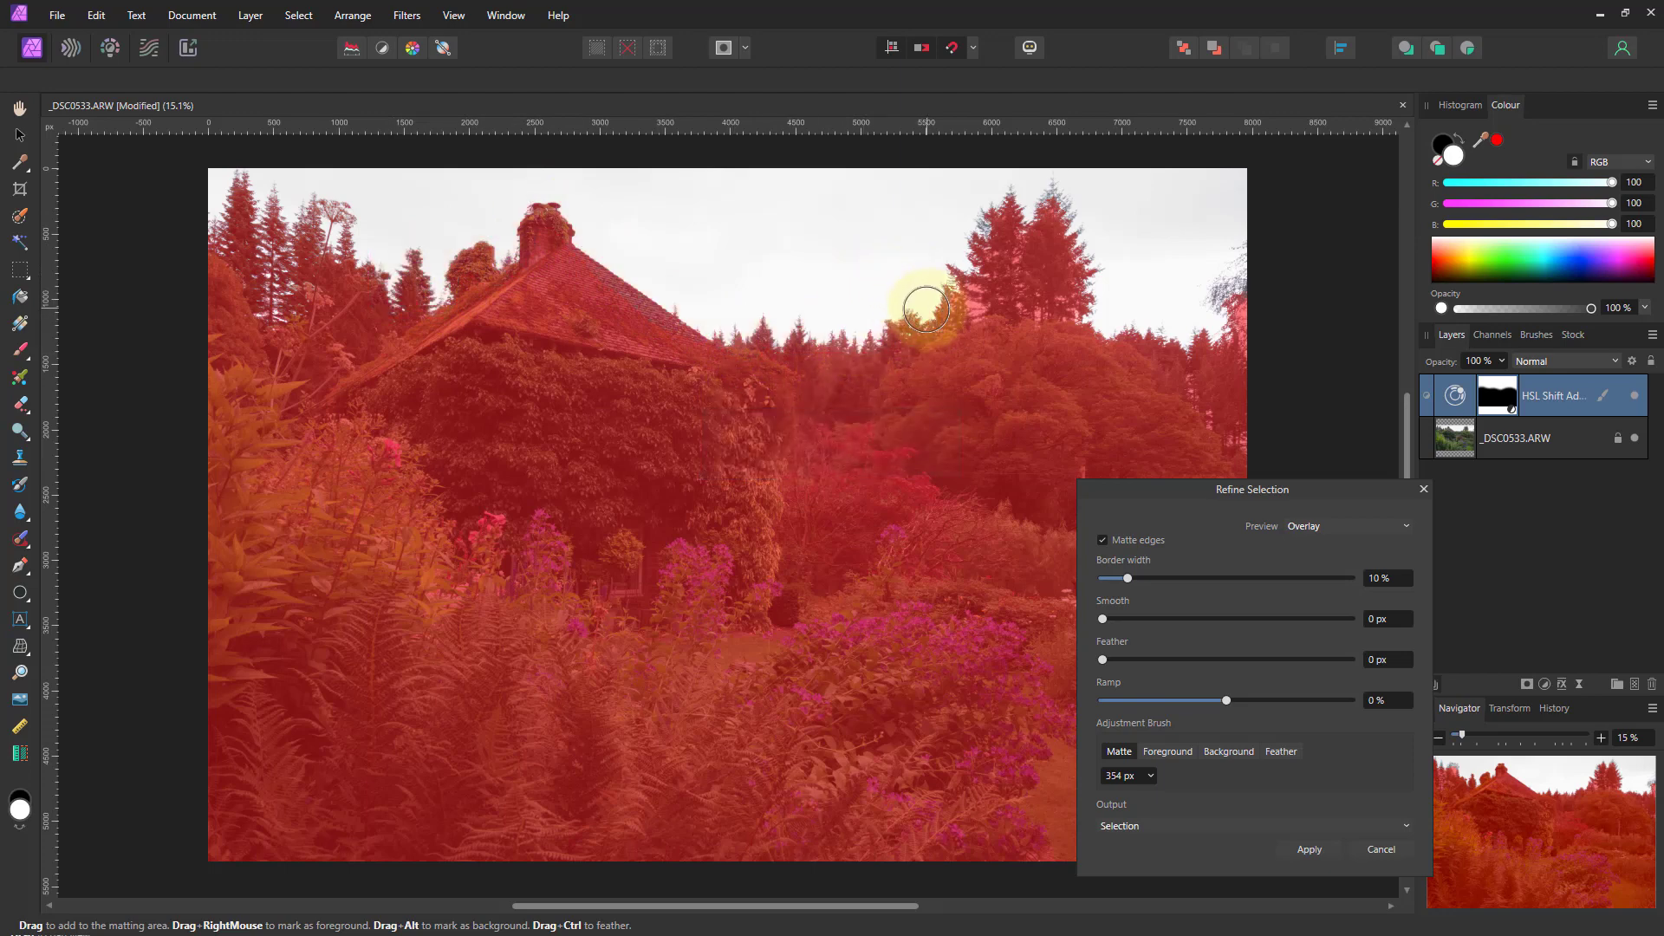
{"action": "mouse_move", "coordinate": [926, 309]}
{"action": "left_mouse_down"}
{"action": "mouse_move", "coordinate": [975, 309]}
{"action": "mouse_move", "coordinate": [983, 230]}
{"action": "mouse_move", "coordinate": [1017, 201]}
{"action": "mouse_move", "coordinate": [1039, 257]}
{"action": "mouse_move", "coordinate": [1033, 296]}
{"action": "mouse_move", "coordinate": [1024, 232]}
{"action": "mouse_move", "coordinate": [1032, 304]}
{"action": "mouse_move", "coordinate": [1108, 303]}
{"action": "mouse_move", "coordinate": [1079, 220]}
{"action": "mouse_move", "coordinate": [1031, 204]}
{"action": "left_mouse_up"}
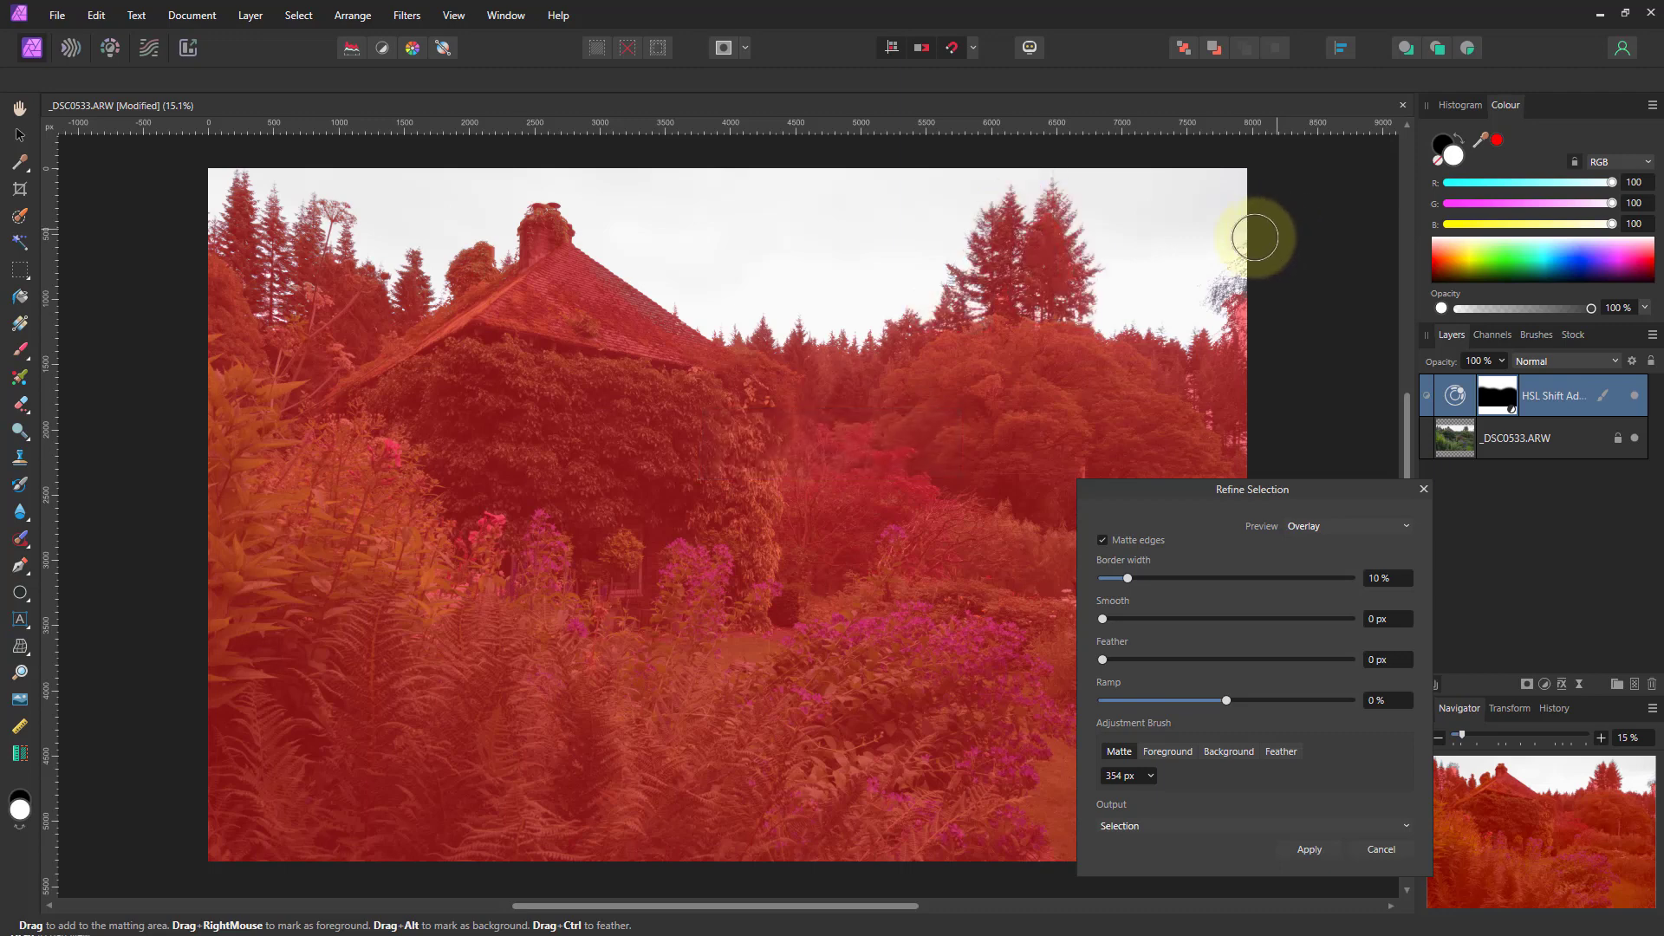
{"action": "mouse_move", "coordinate": [1146, 326]}
{"action": "left_mouse_down"}
{"action": "mouse_move", "coordinate": [1183, 344]}
{"action": "mouse_move", "coordinate": [1242, 329]}
{"action": "mouse_move", "coordinate": [1239, 287]}
{"action": "mouse_move", "coordinate": [1264, 286]}
{"action": "mouse_move", "coordinate": [1203, 404]}
{"action": "mouse_move", "coordinate": [1191, 395]}
{"action": "mouse_move", "coordinate": [1274, 434]}
{"action": "left_mouse_up"}
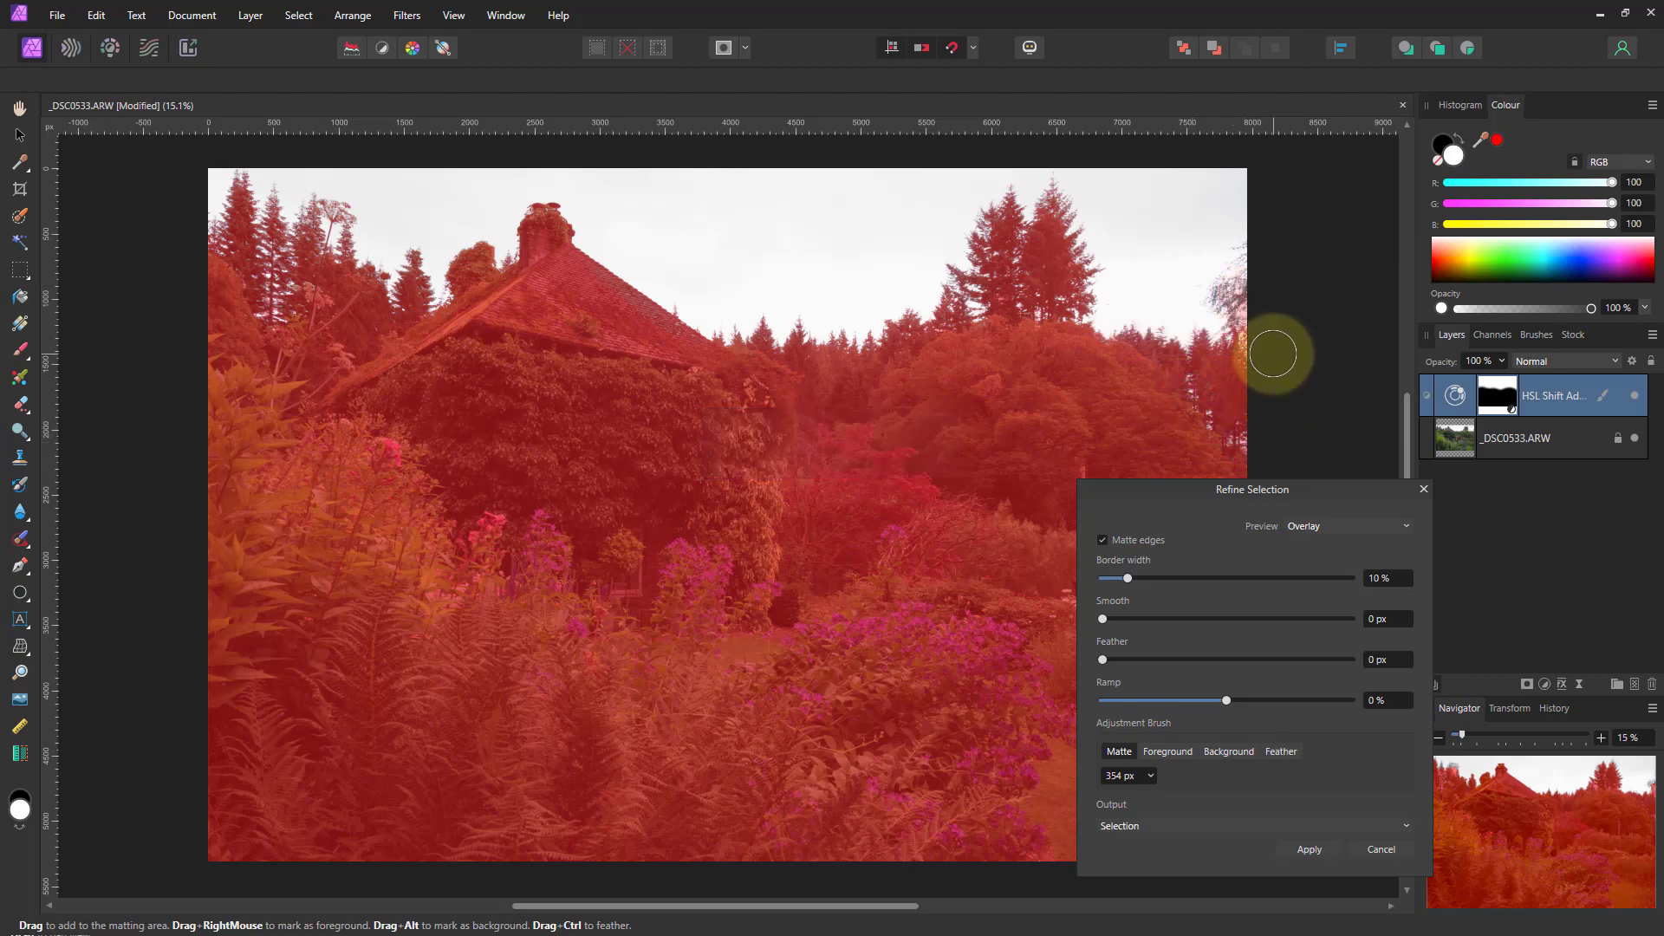
{"action": "left_click_drag", "start_coordinate": [1249, 316], "coordinate": [1254, 336]}
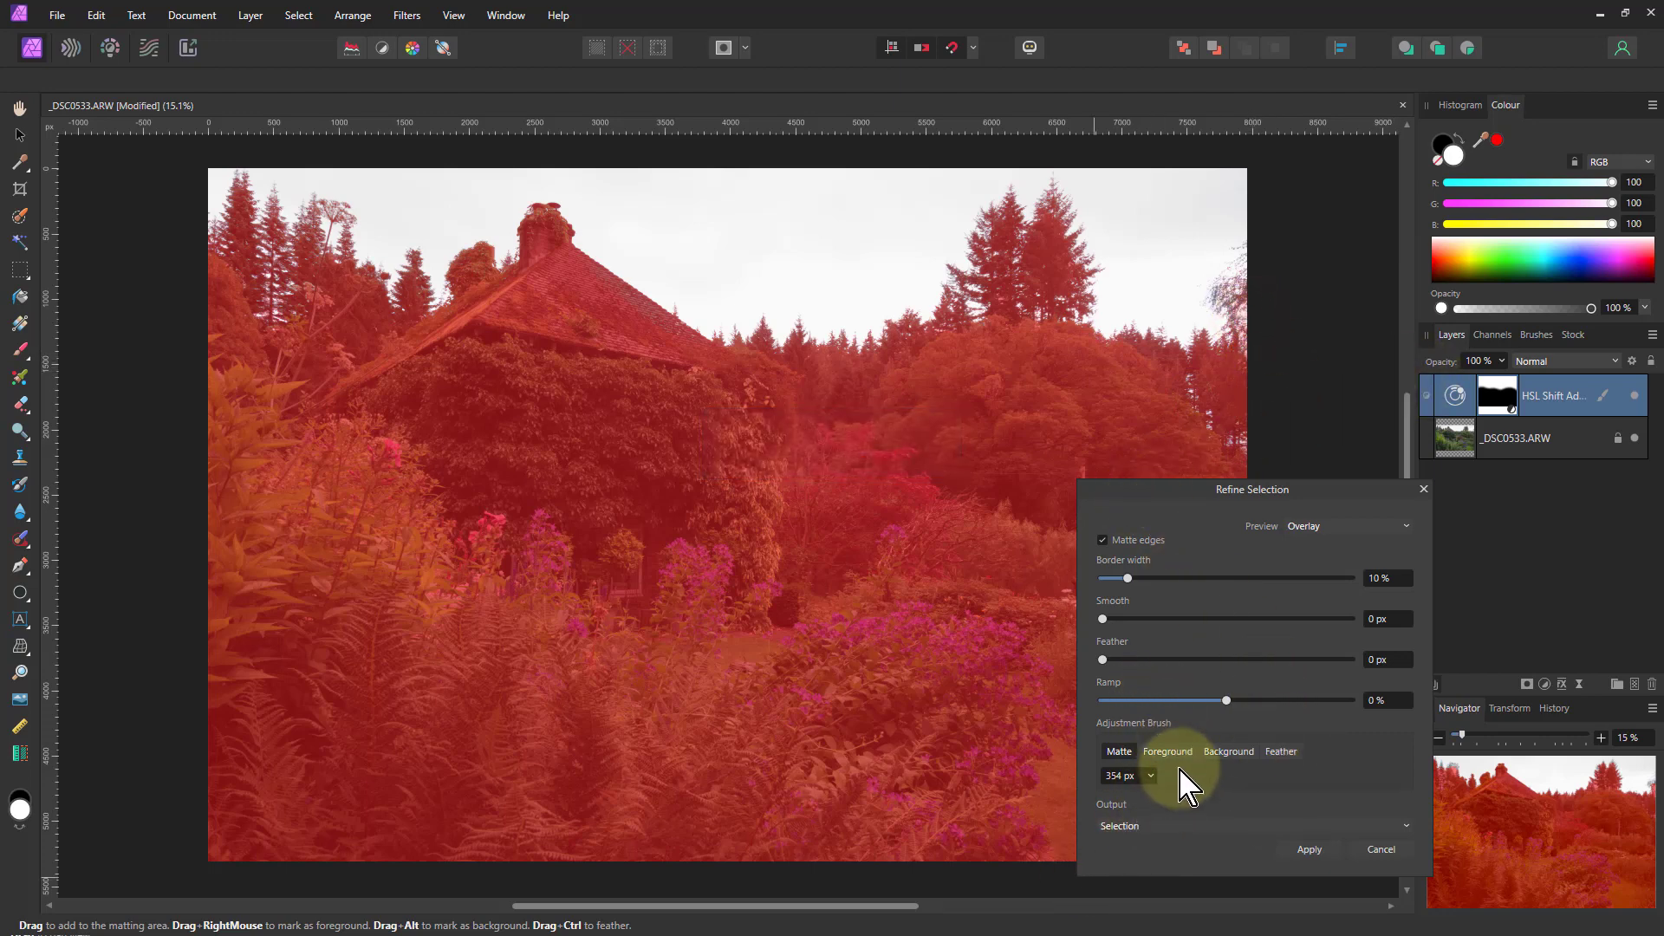
Output the refined sky selection as a mask
{"action": "left_click", "coordinate": [1211, 825]}
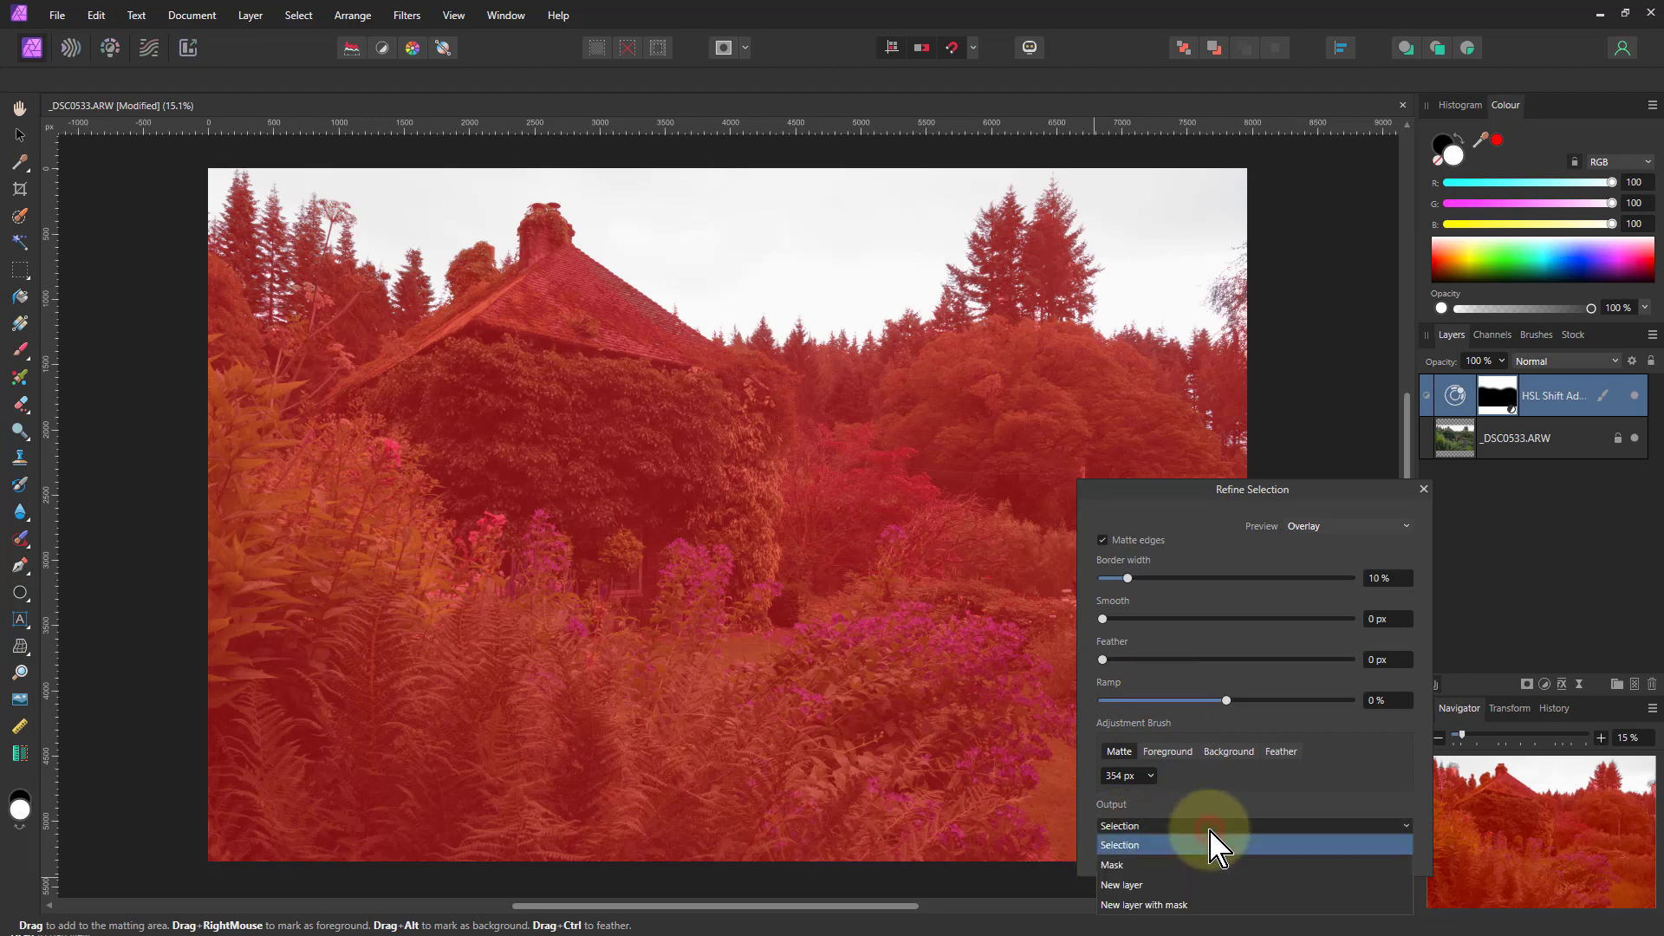
{"action": "left_click", "coordinate": [1175, 866]}
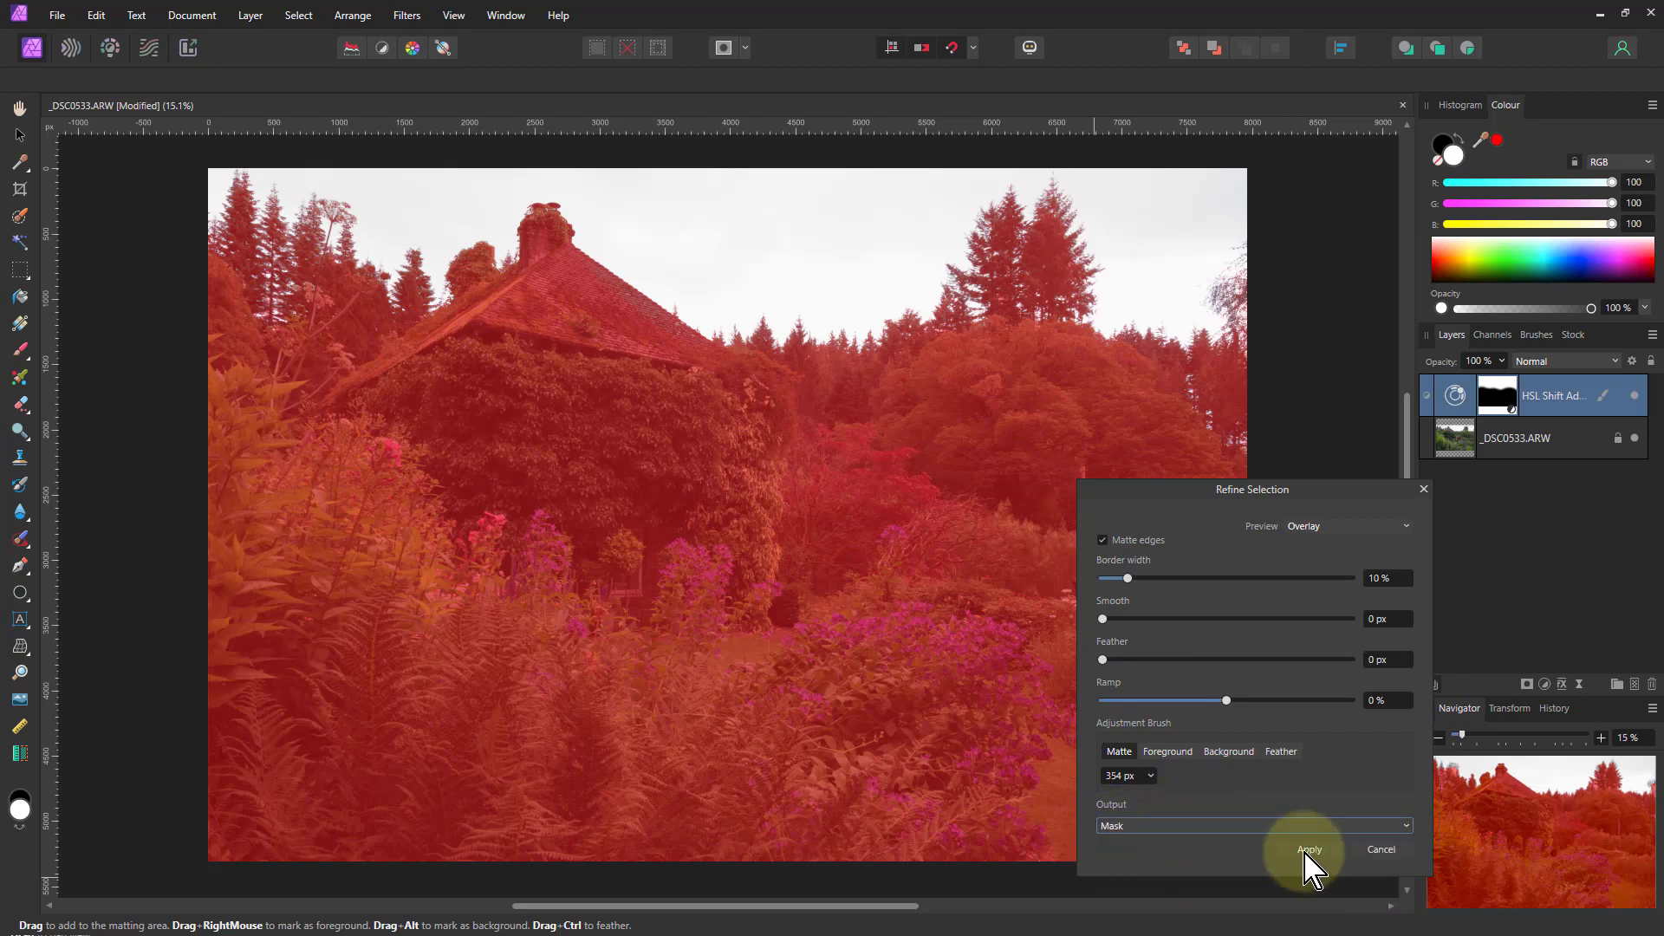
{"action": "left_click", "coordinate": [1308, 849]}
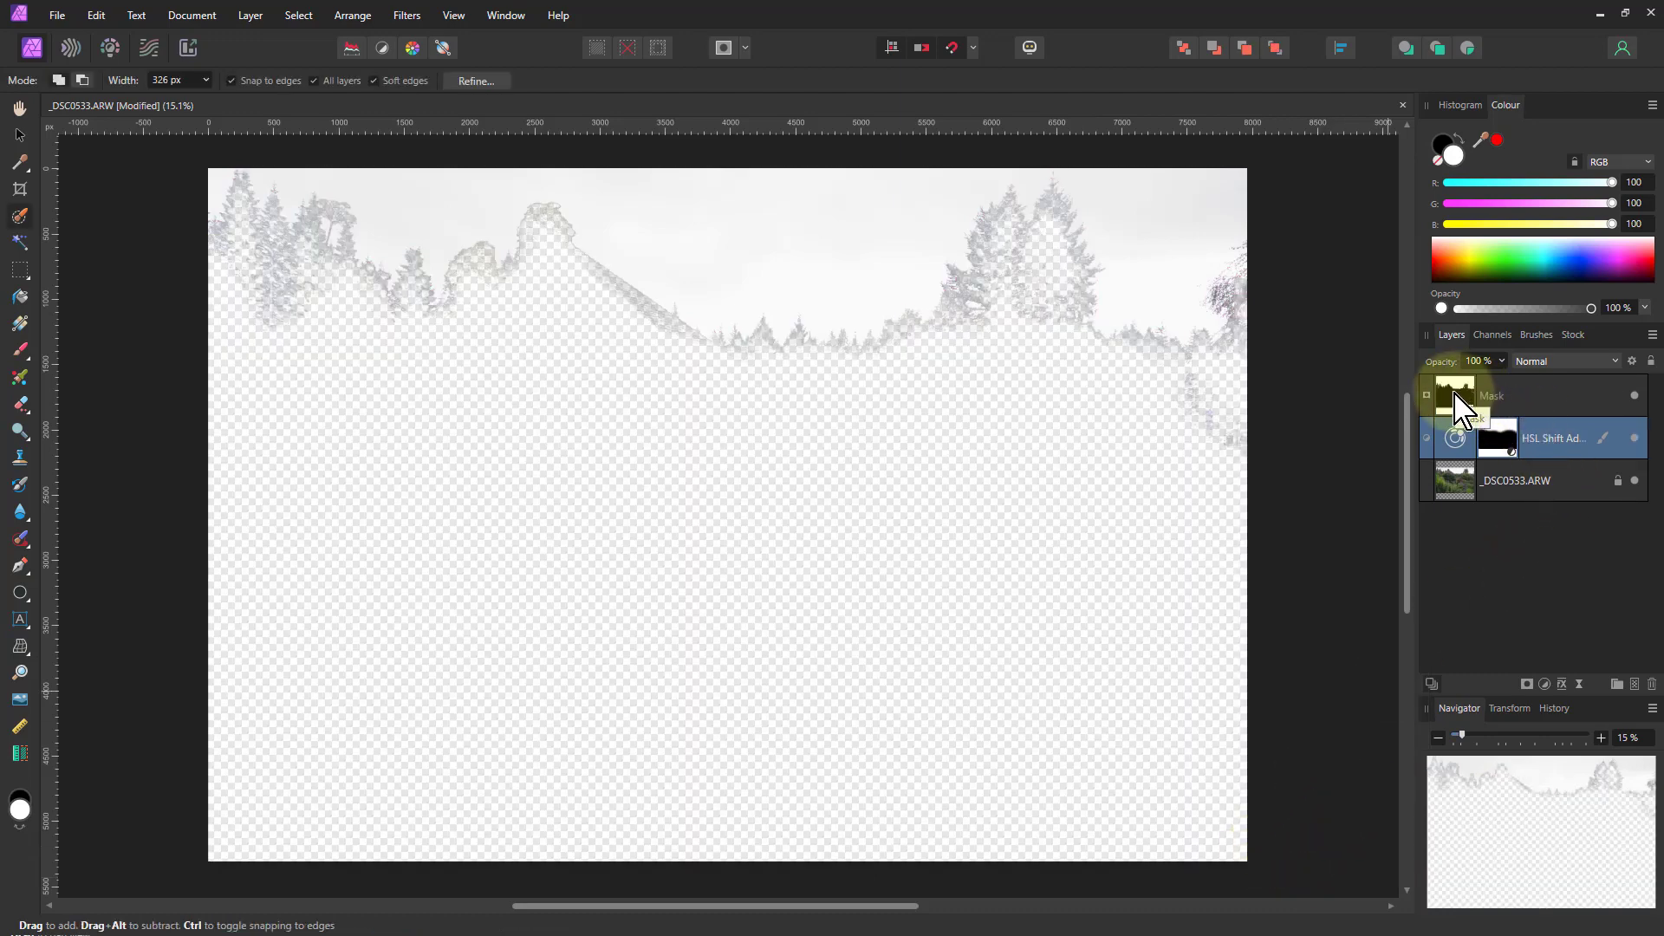
Move the new mask below the photo at the bottom of the layer stack and rename it Sky
{"action": "left_click_drag", "start_coordinate": [1461, 407], "coordinate": [1463, 533]}
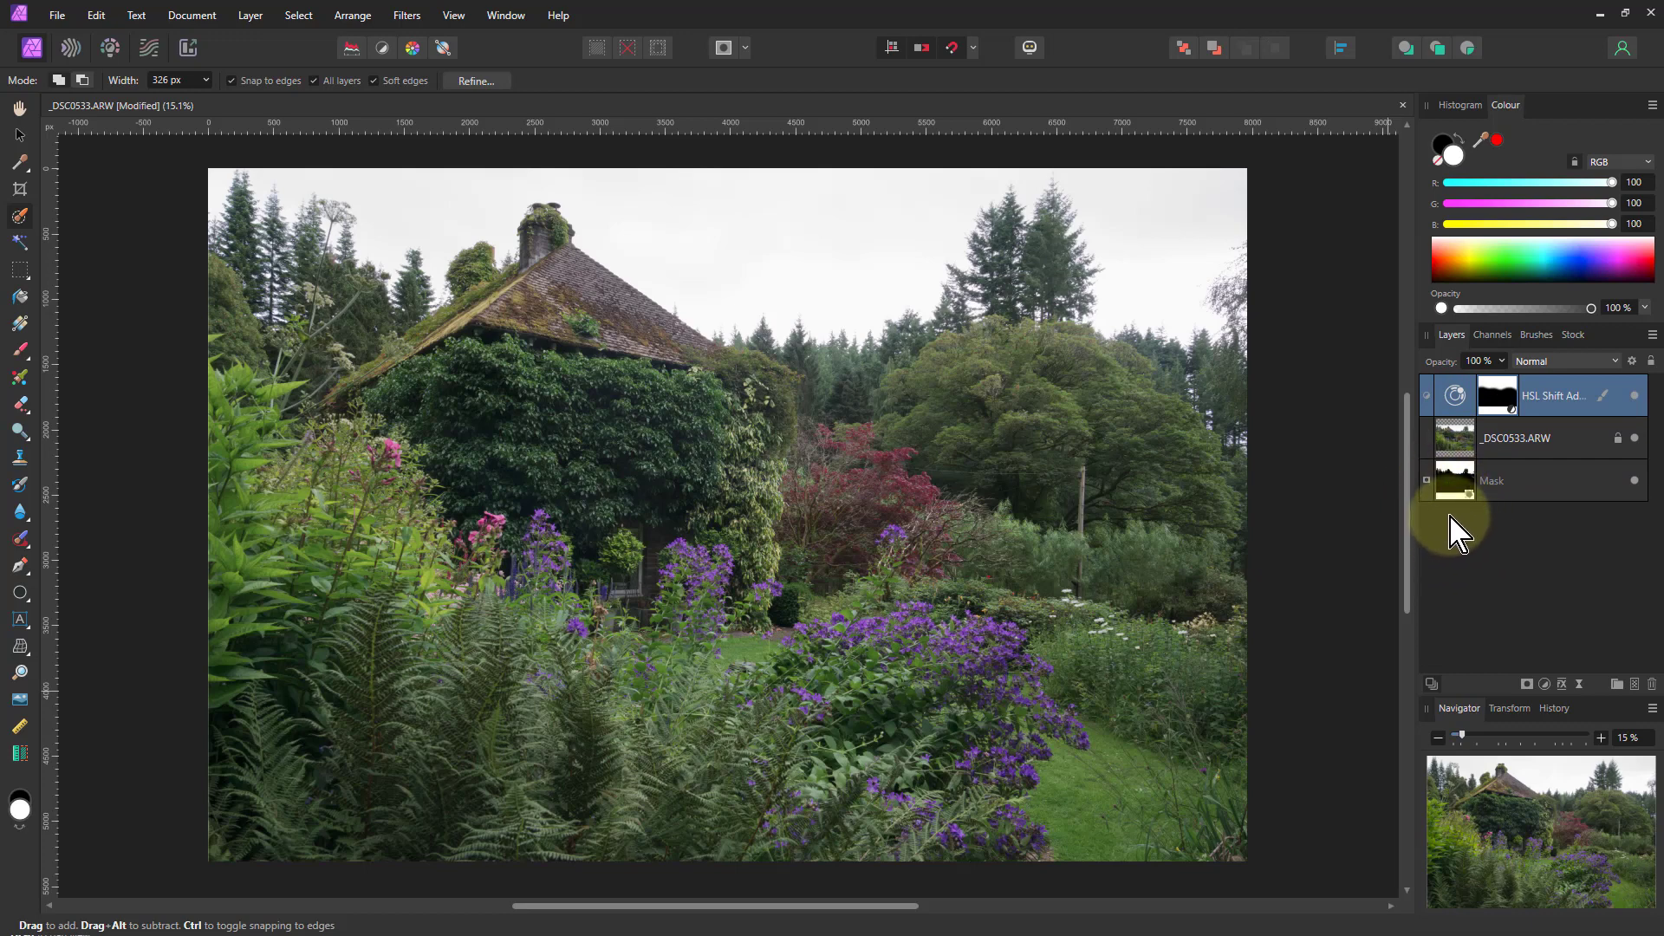
{"action": "left_click", "coordinate": [1502, 483]}
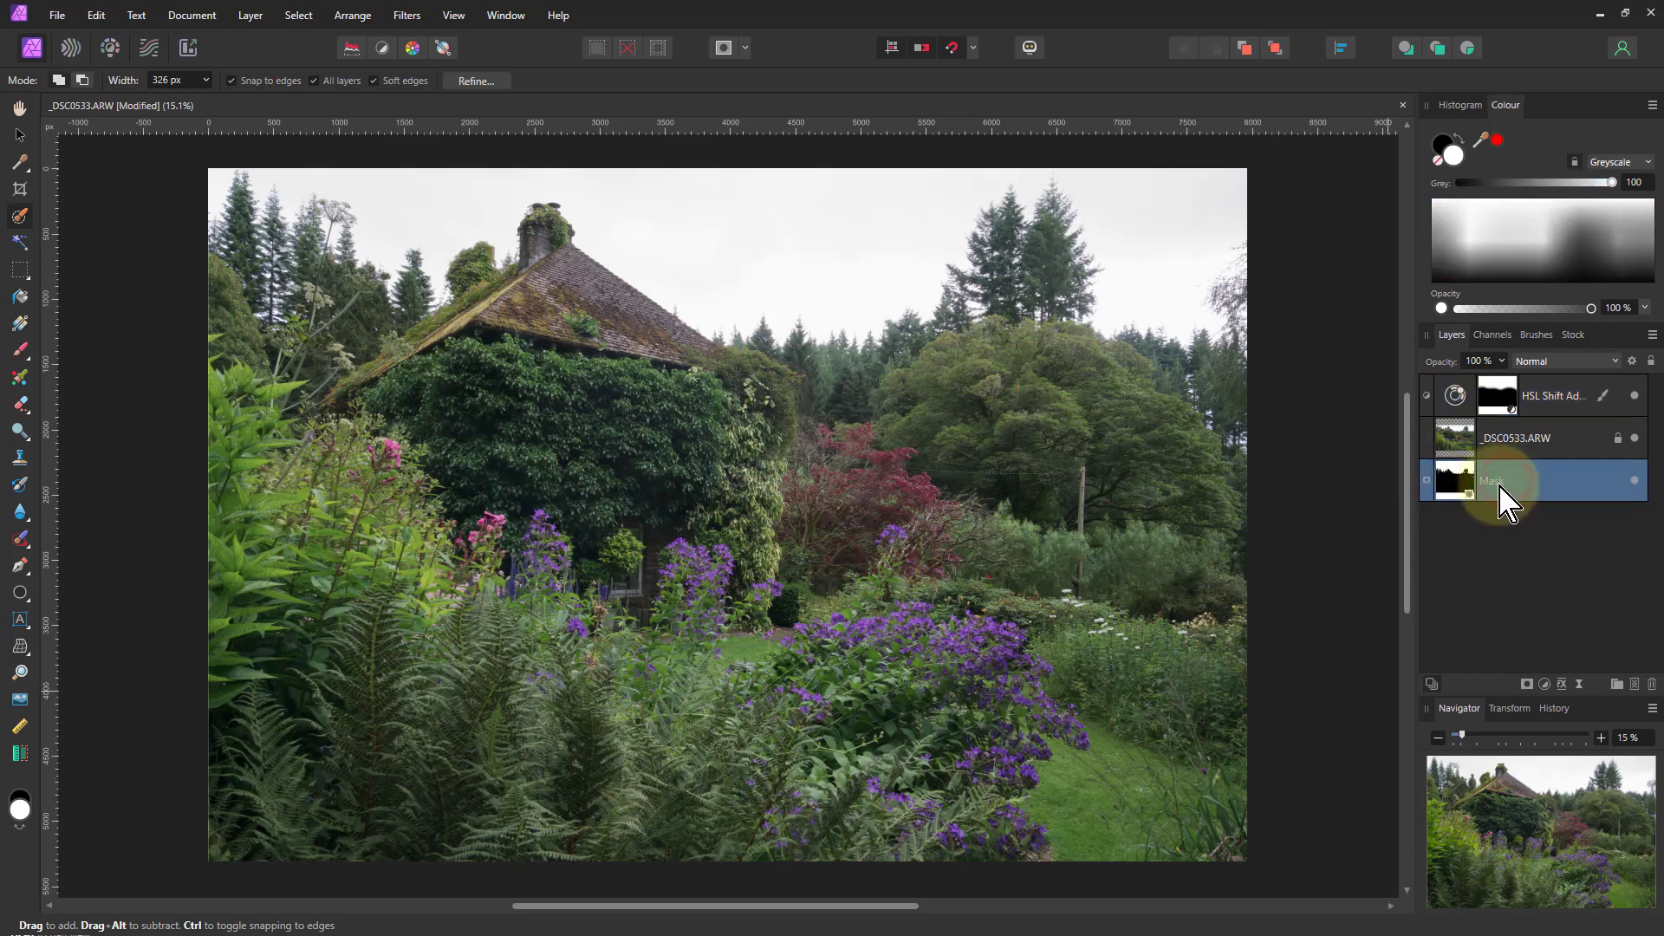
{"action": "double_click", "coordinate": [1499, 485]}
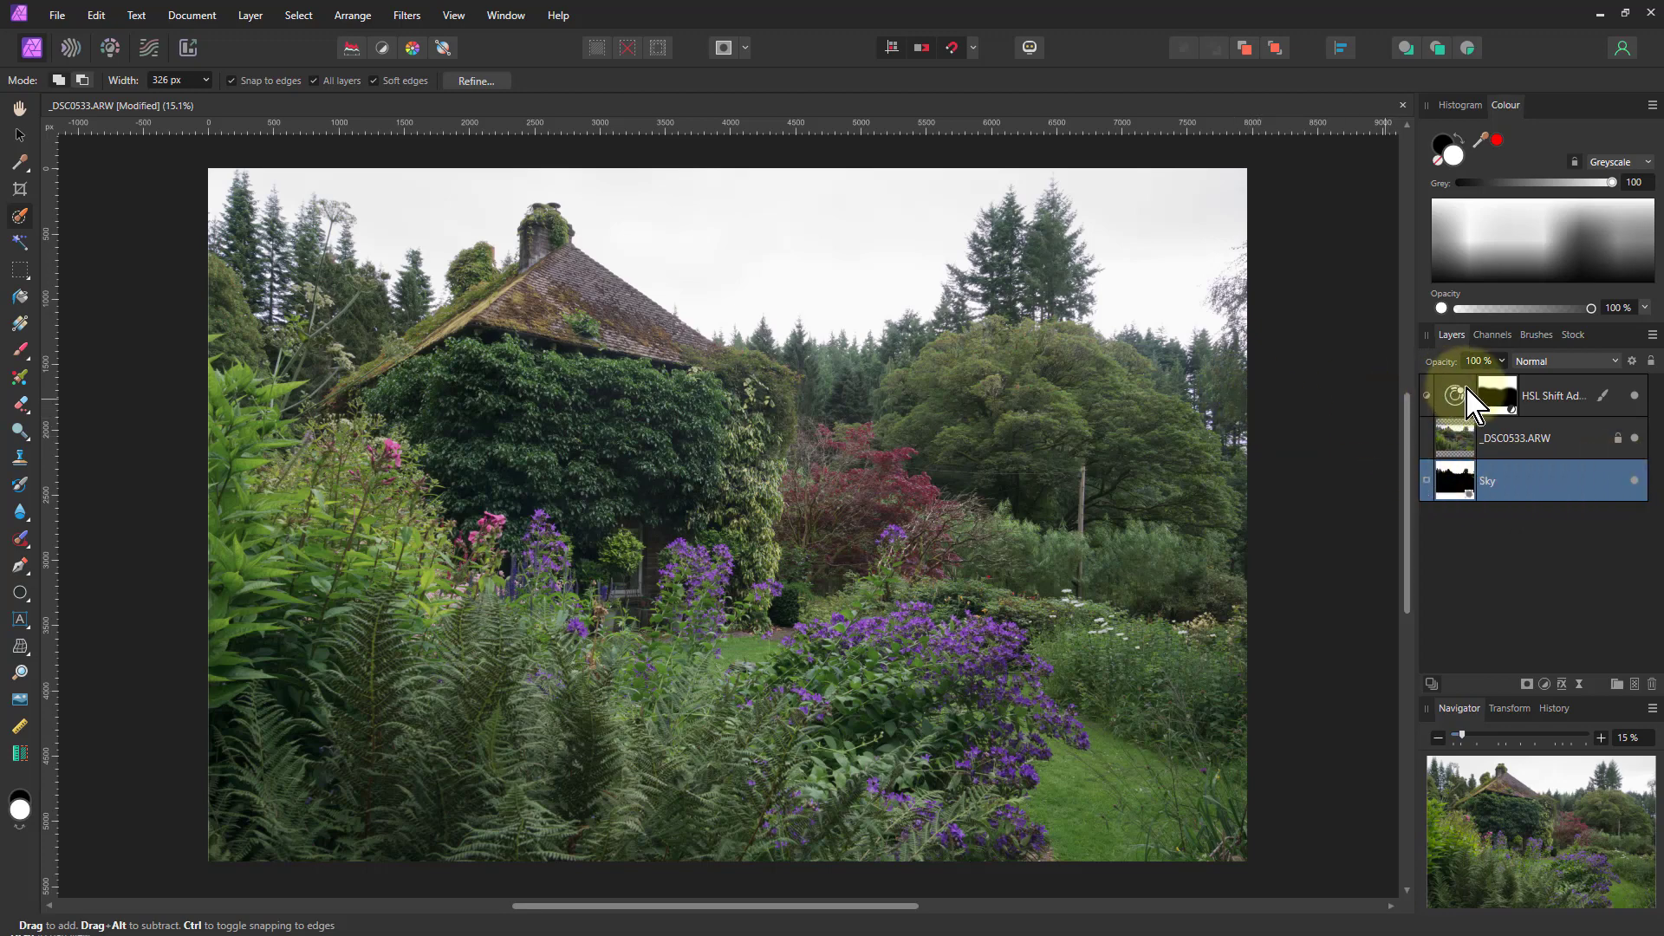
Add a white fill layer above the HSL adjustment and apply the Sky mask to it
{"action": "double_click", "coordinate": [1448, 409]}
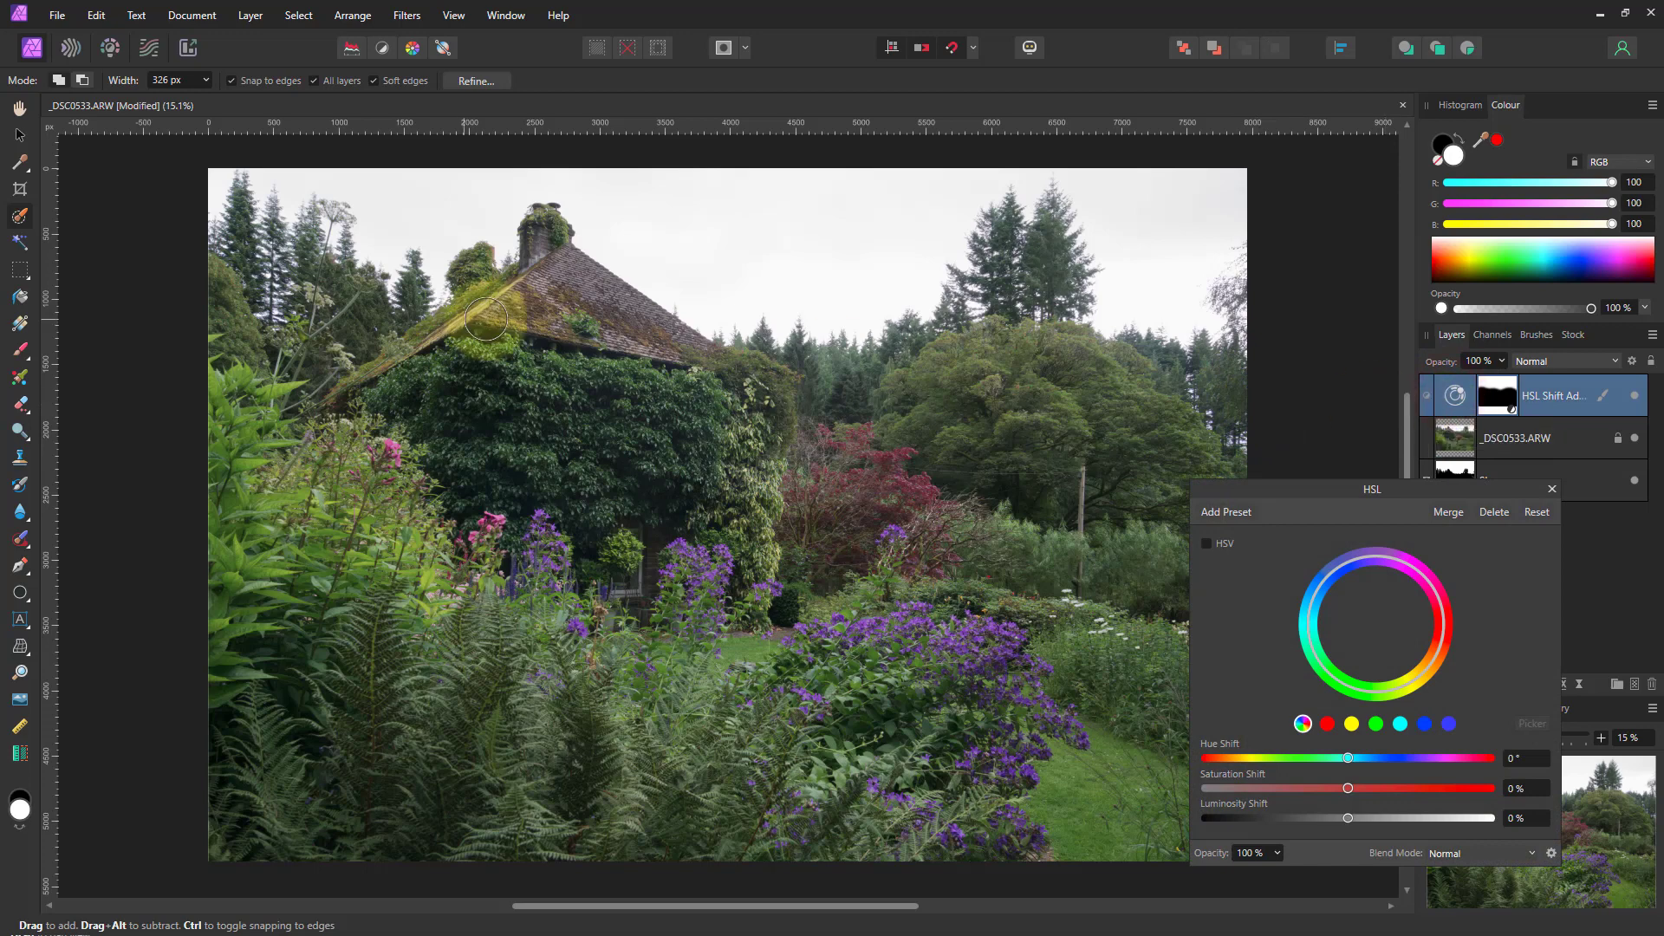
{"action": "left_click", "coordinate": [1551, 489]}
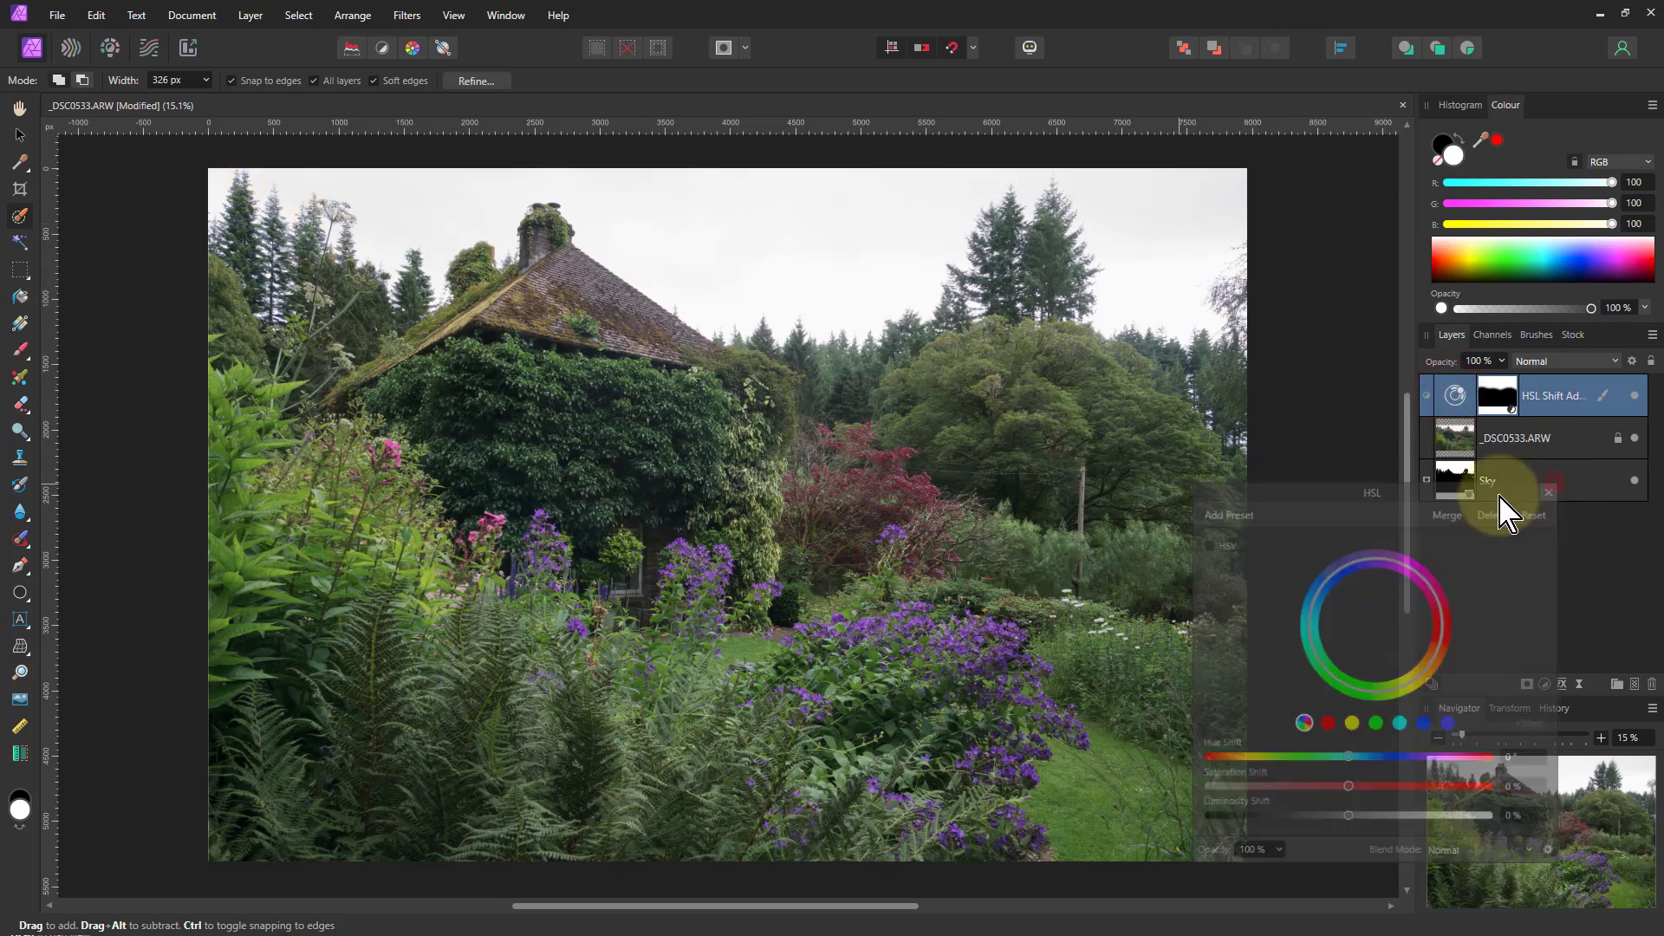
{"action": "left_click", "coordinate": [250, 16]}
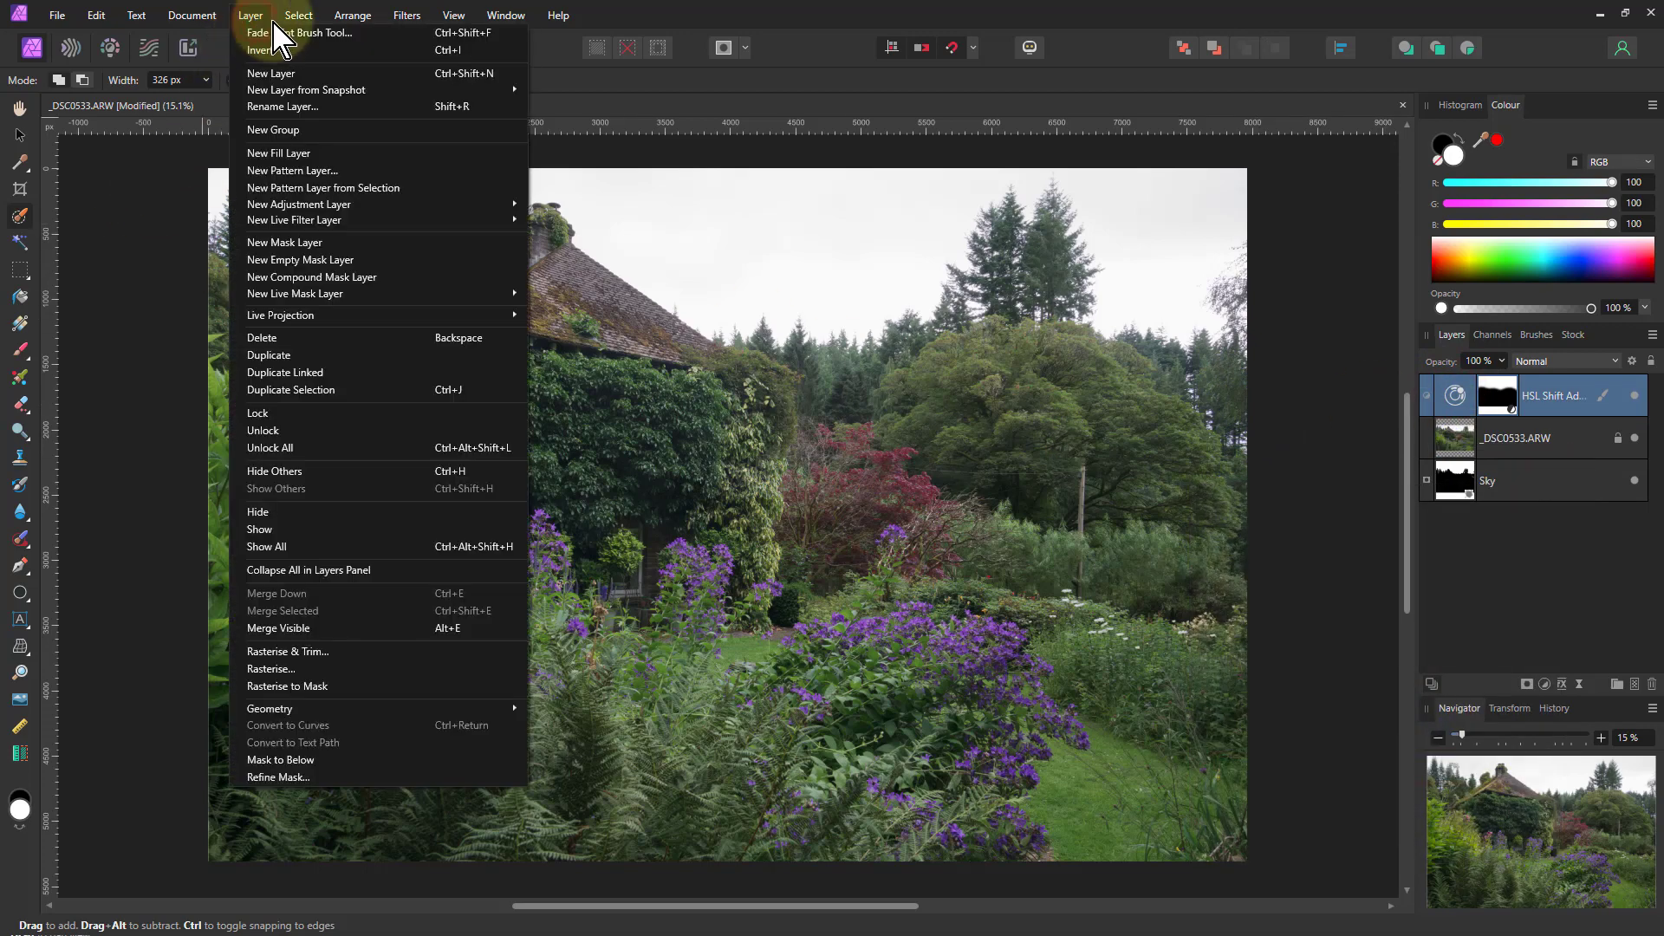
{"action": "left_click", "coordinate": [279, 154]}
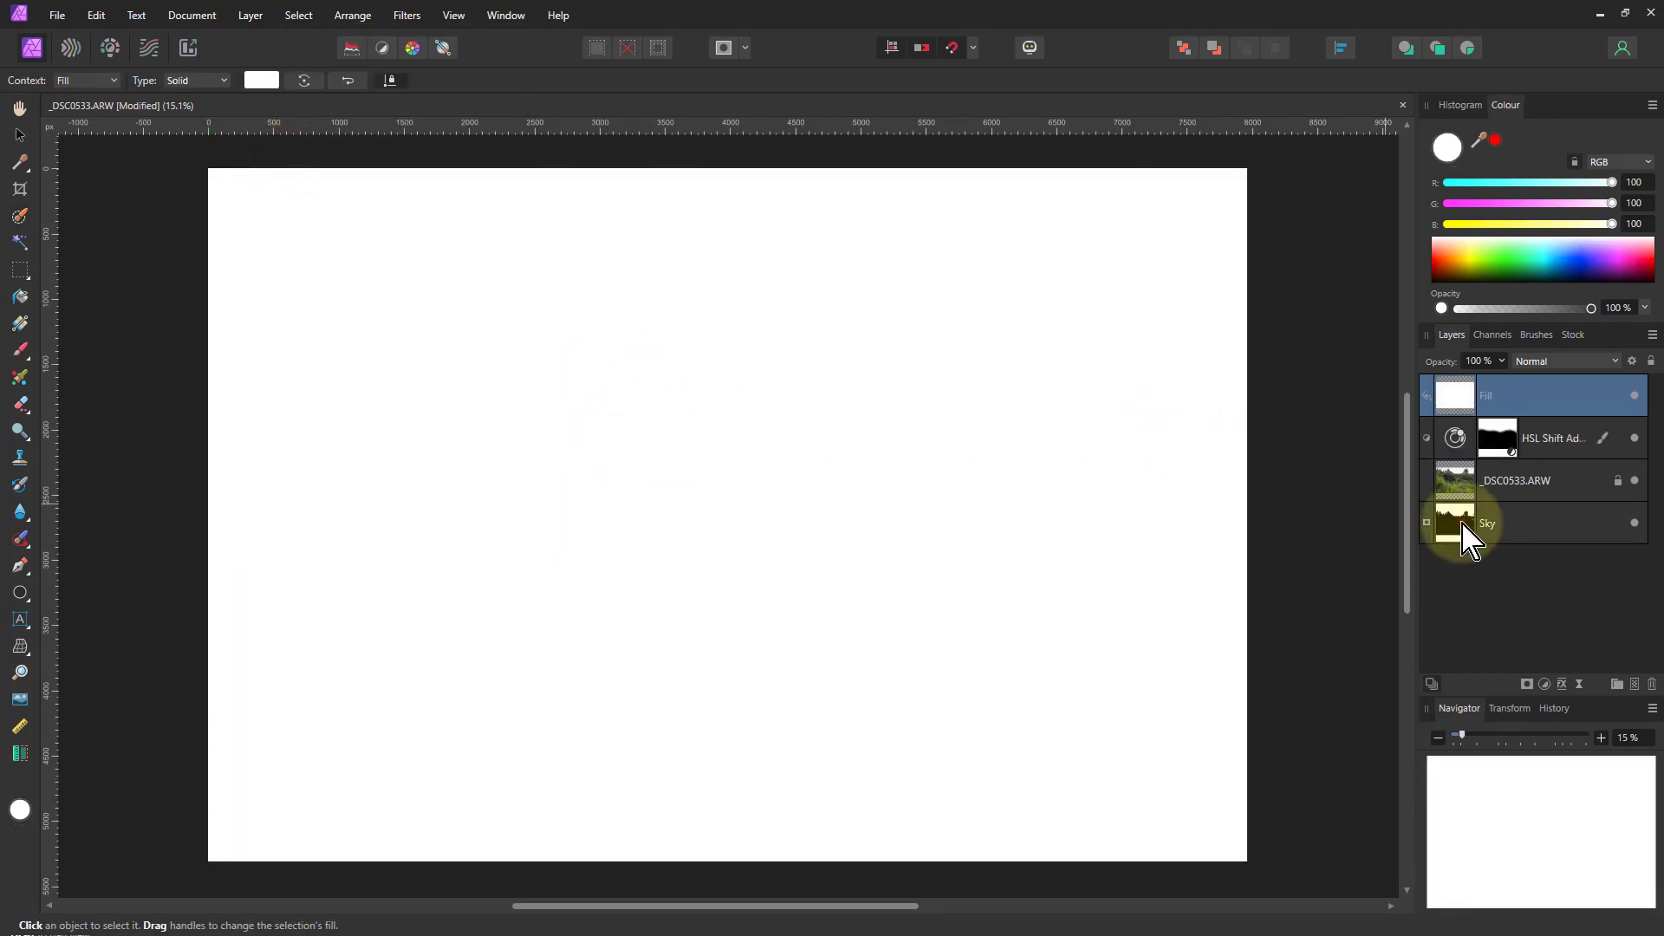
{"action": "left_click_drag", "start_coordinate": [1457, 409], "coordinate": [1458, 396]}
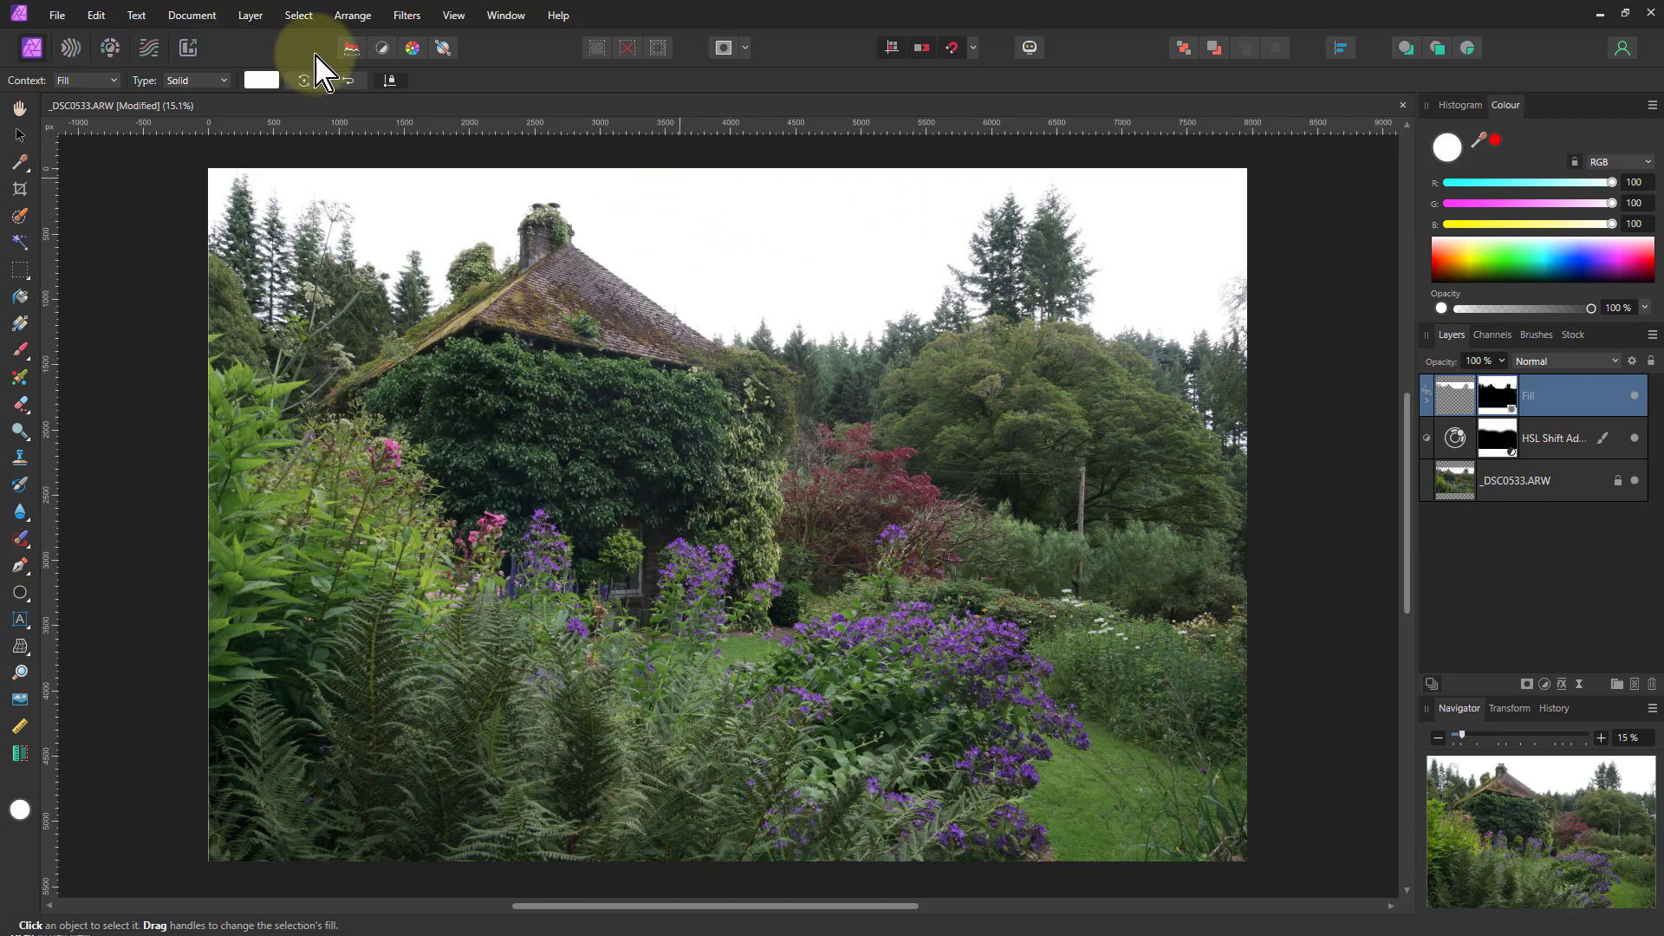
Change the fill to a vertical Linear gradient from the image's upper edge to just below the treeline, with a white lower stop
{"action": "left_click", "coordinate": [186, 81]}
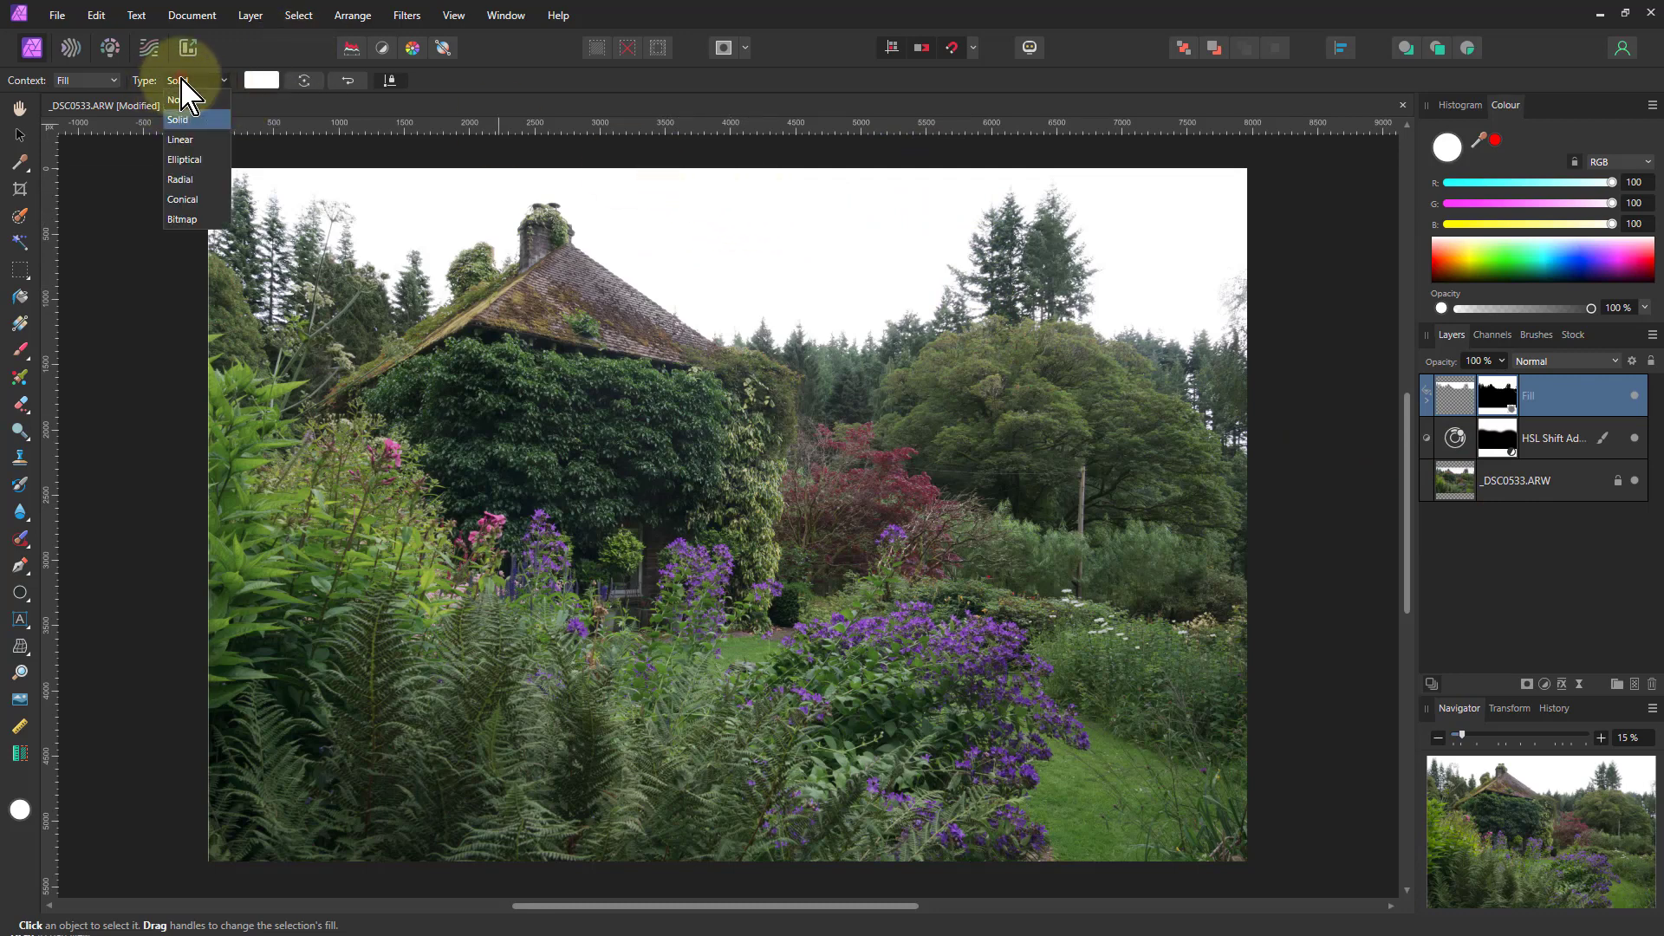
{"action": "left_click", "coordinate": [190, 141]}
{"action": "left_click_drag", "start_coordinate": [193, 149], "coordinate": [145, 245]}
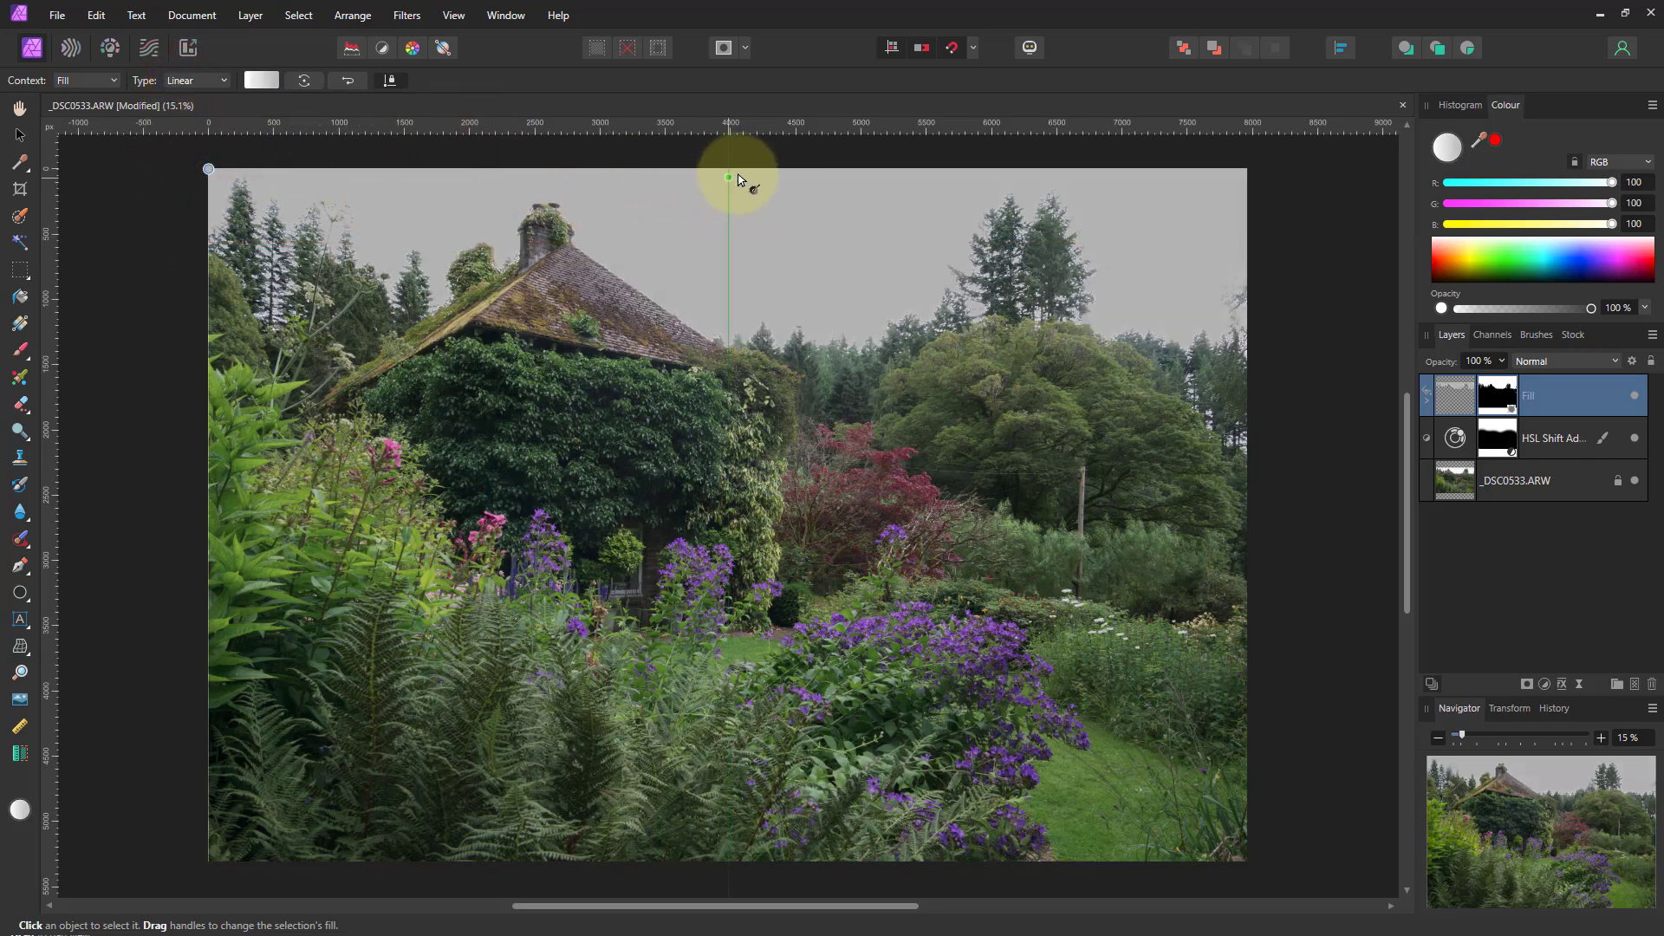
{"action": "left_click_drag", "start_coordinate": [737, 178], "coordinate": [757, 460]}
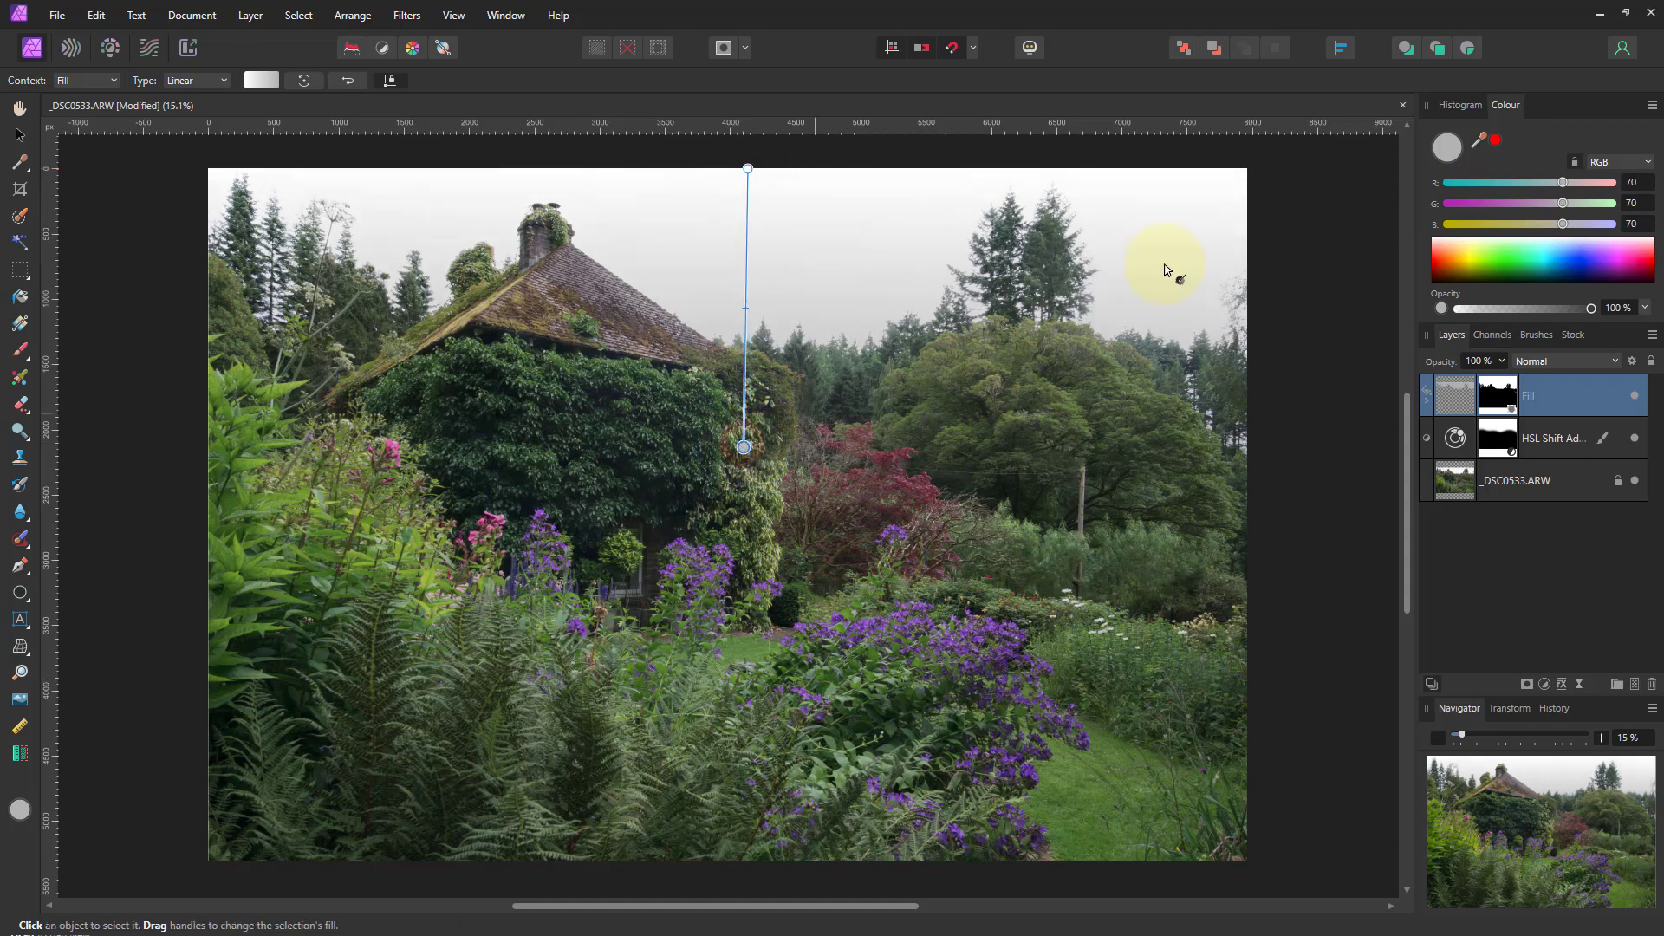
{"action": "left_click_drag", "start_coordinate": [1506, 254], "coordinate": [1493, 218]}
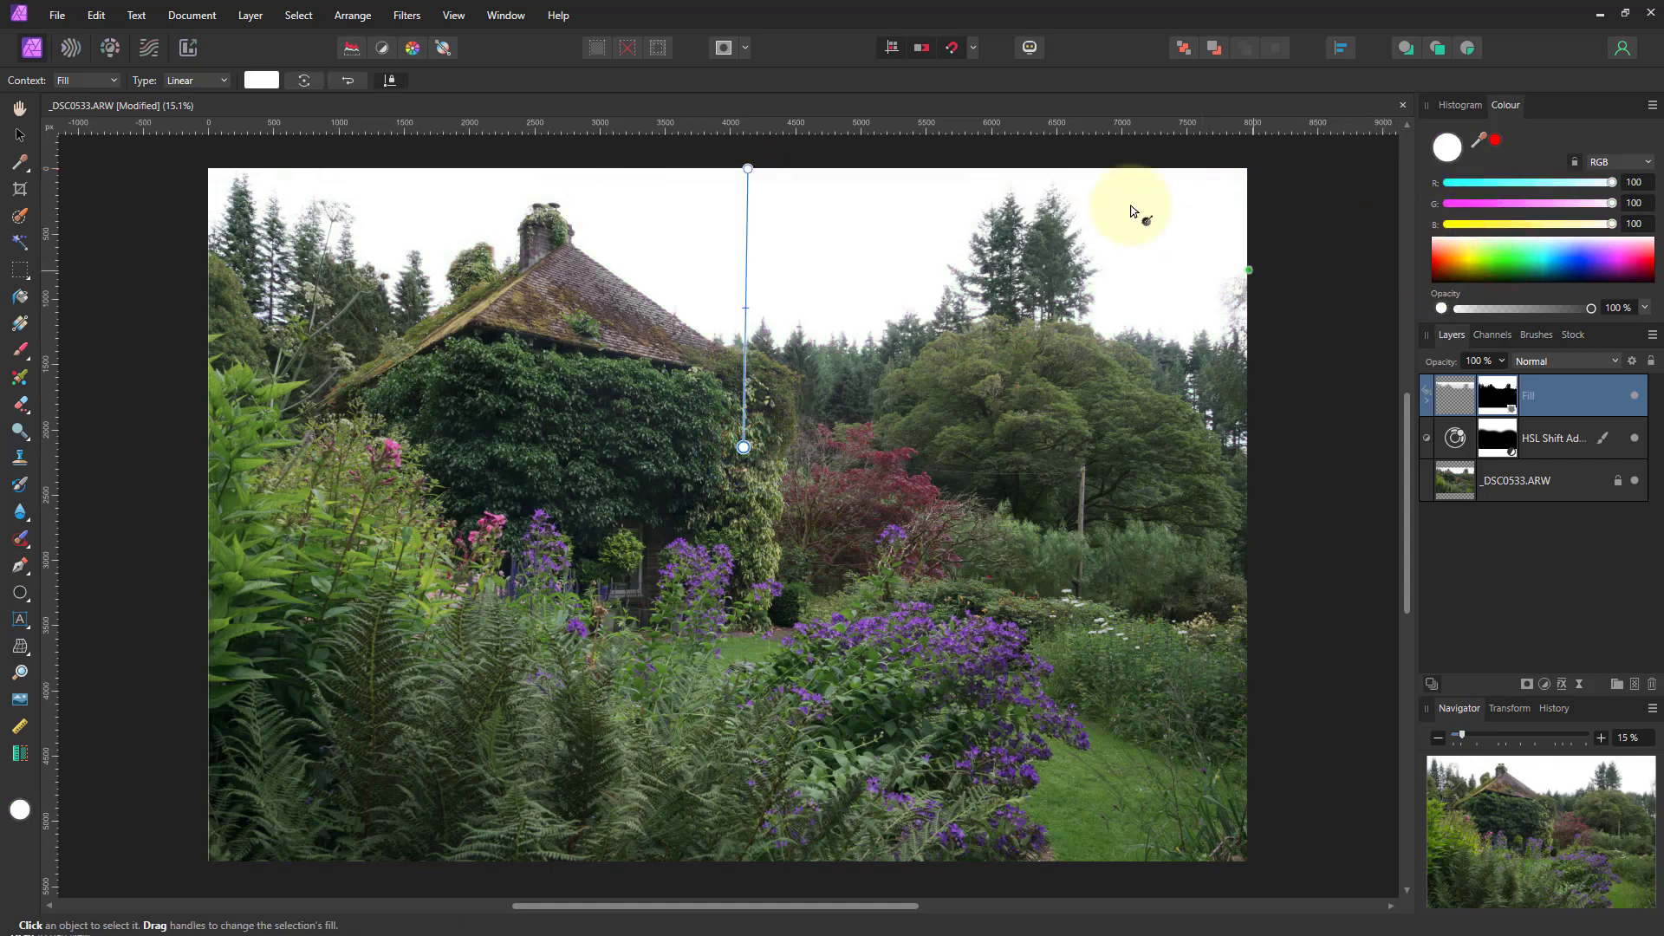
Colour the gradient's upper stop light blue with RGB values of 50, 77 and 100
{"action": "left_click", "coordinate": [750, 168]}
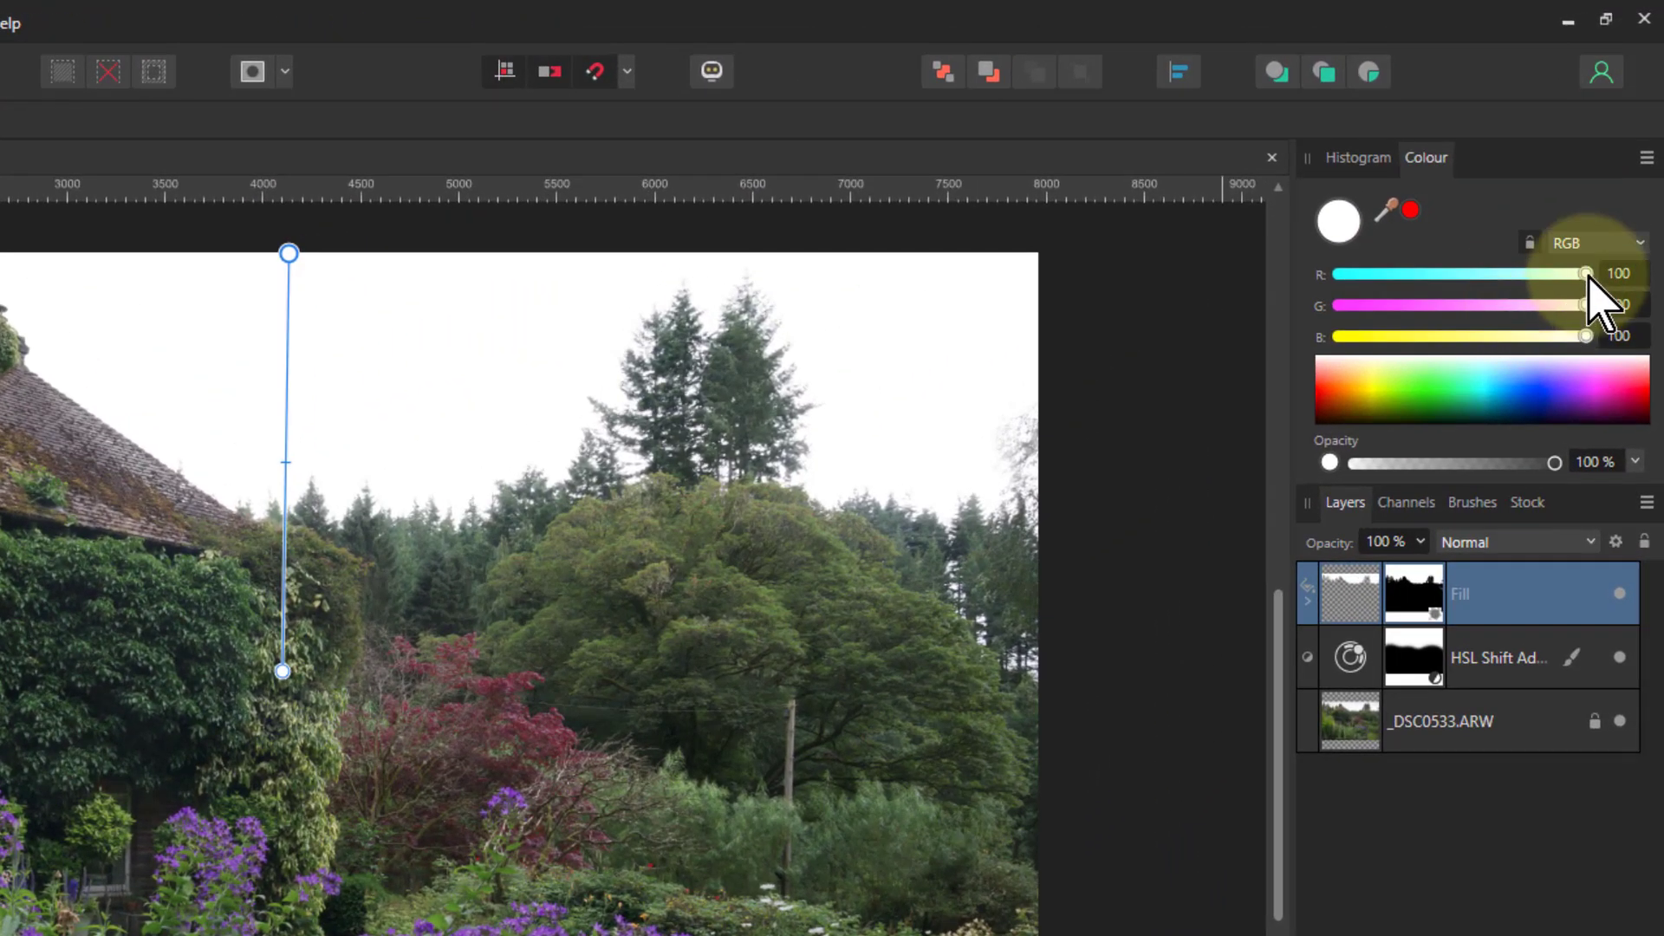
{"action": "left_click_drag", "start_coordinate": [1587, 274], "coordinate": [1295, 276]}
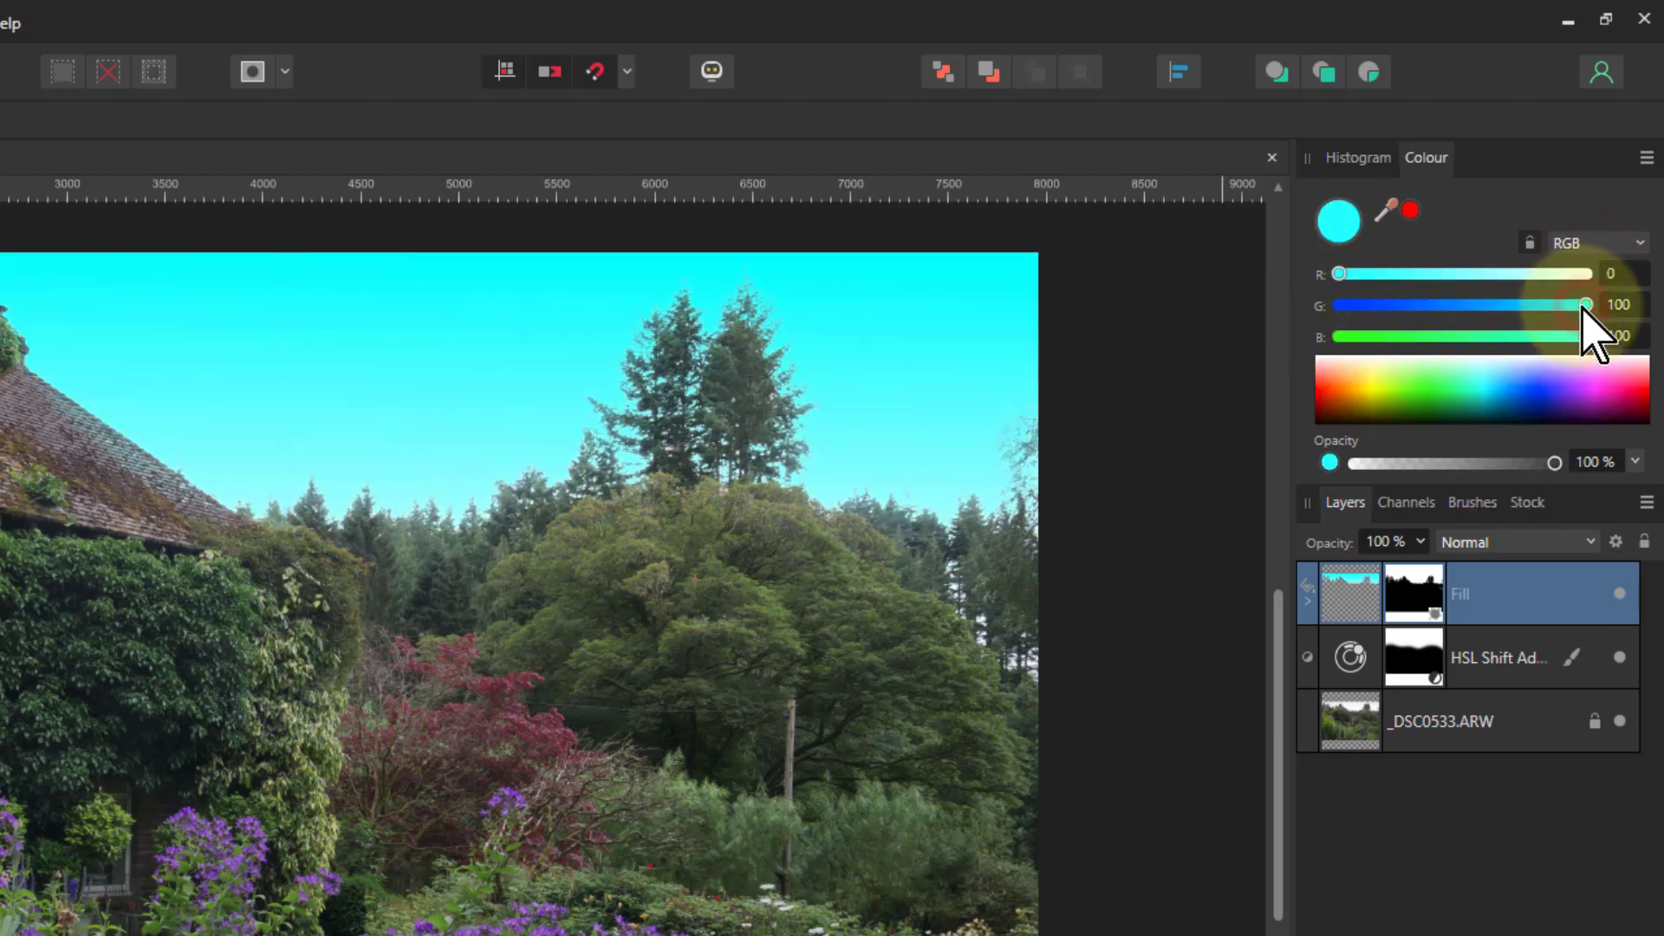
{"action": "left_click_drag", "start_coordinate": [1582, 306], "coordinate": [1502, 305]}
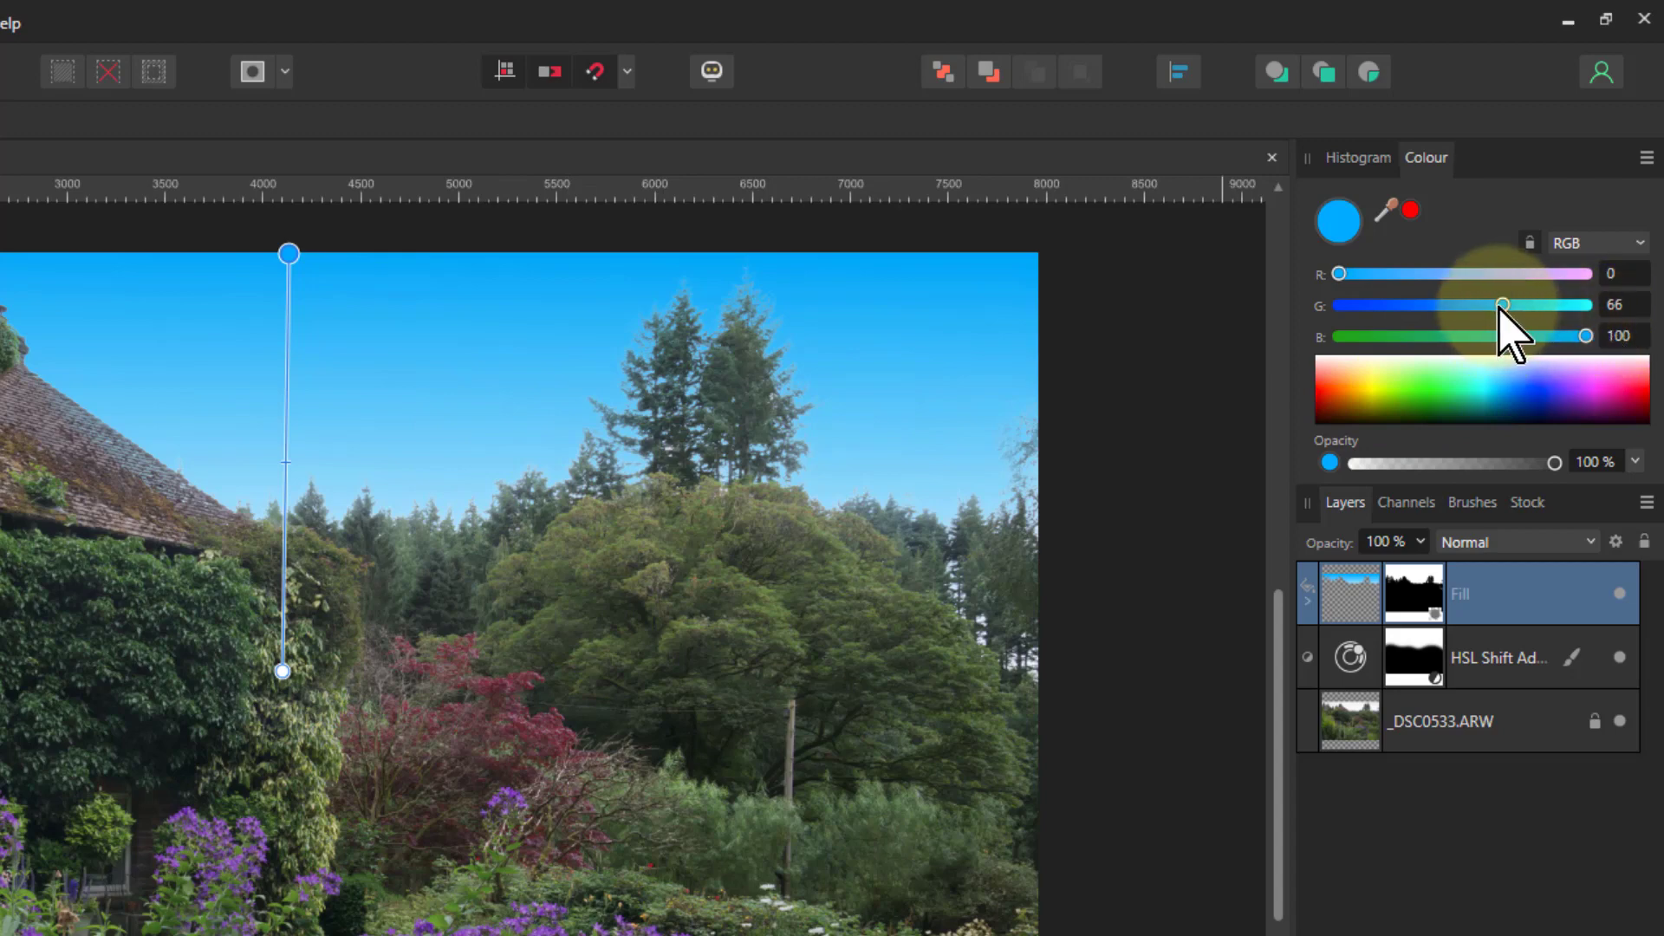
{"action": "left_click_drag", "start_coordinate": [1503, 305], "coordinate": [1540, 305]}
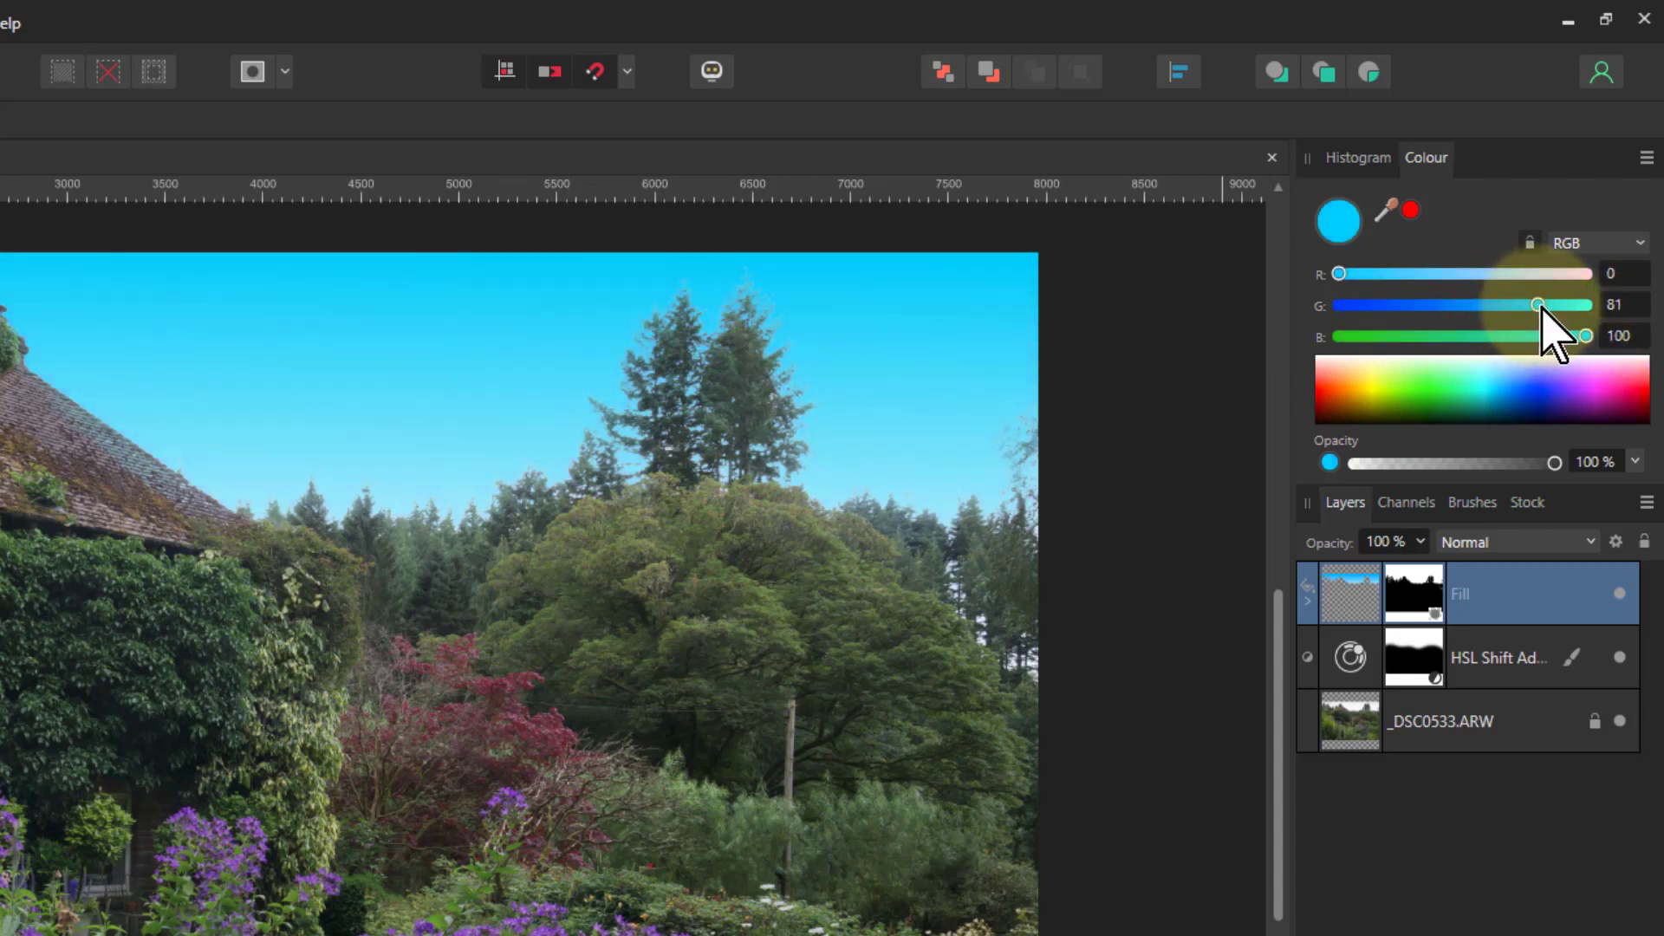
{"action": "left_click_drag", "start_coordinate": [1341, 274], "coordinate": [1463, 274]}
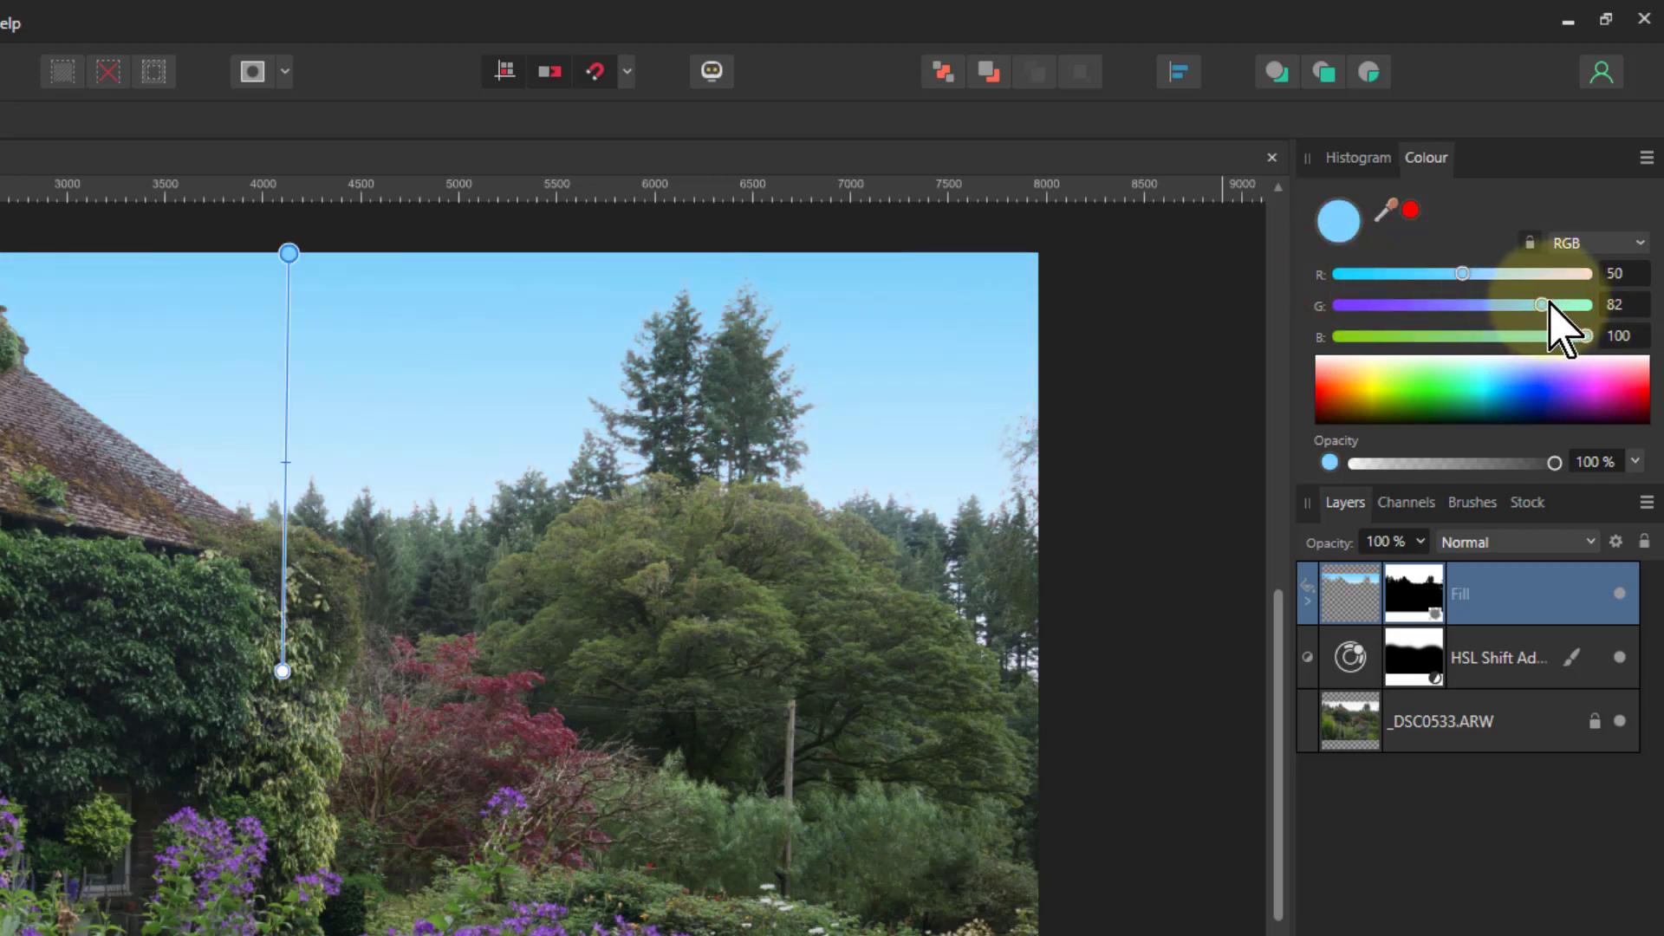
{"action": "mouse_move", "coordinate": [1548, 306]}
{"action": "left_mouse_down"}
{"action": "mouse_move", "coordinate": [1482, 307]}
{"action": "mouse_move", "coordinate": [1528, 306]}
{"action": "left_mouse_up"}
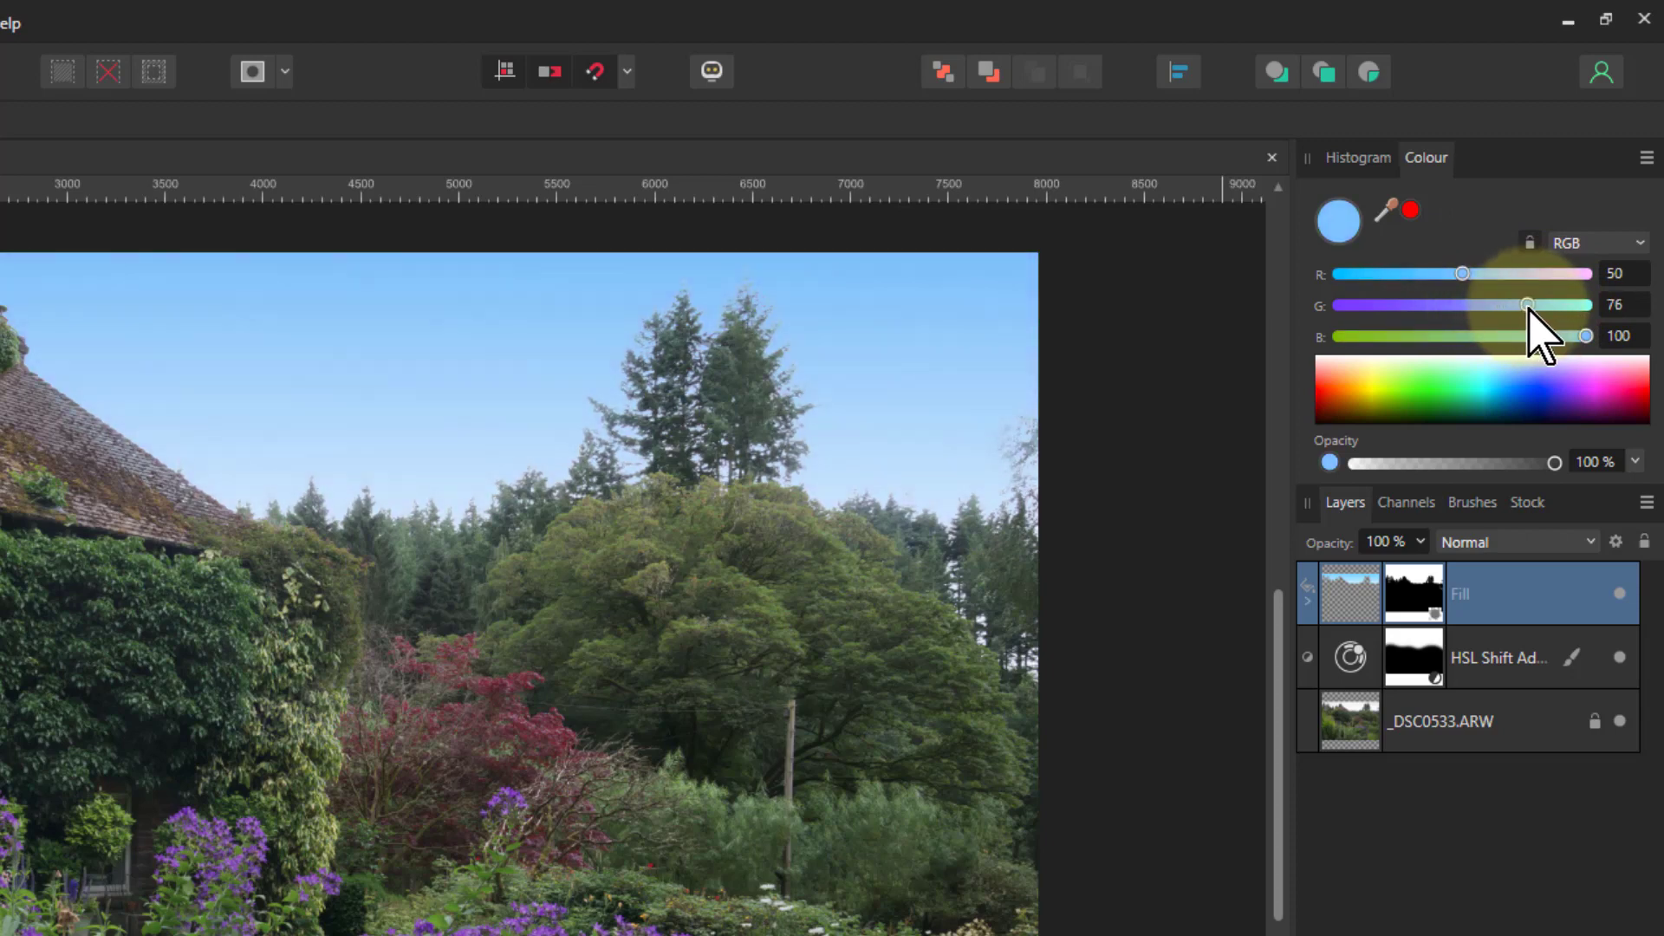
{"action": "left_click", "coordinate": [1463, 273]}
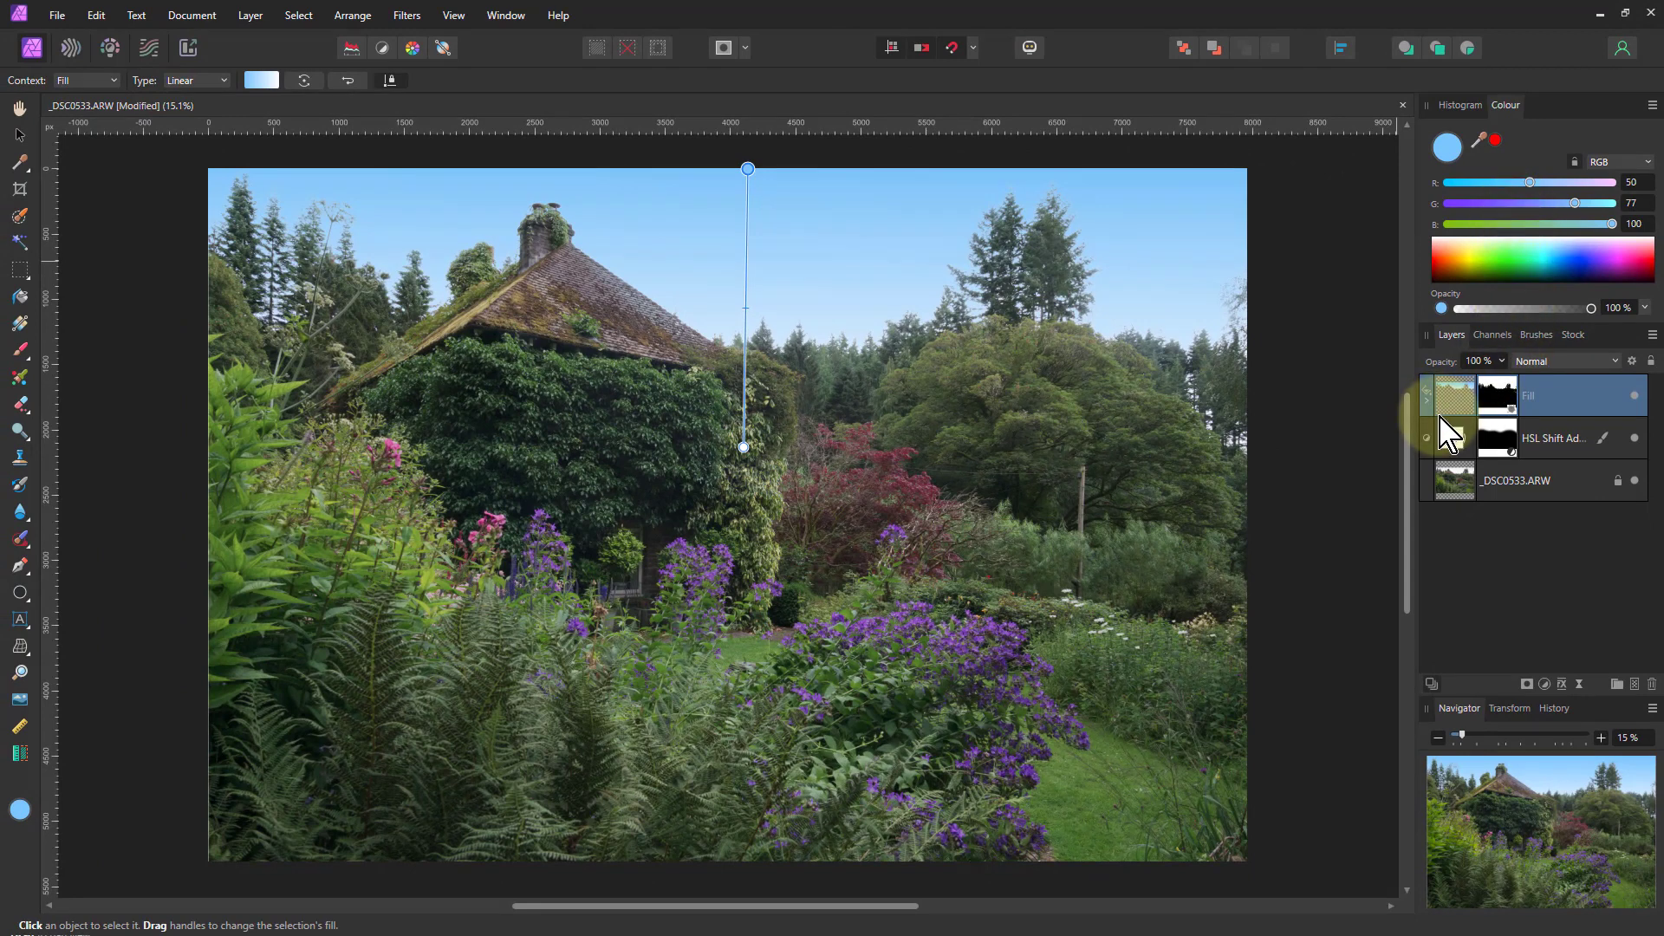
Add a new pixel layer above the sky fill and set its blend mode to Soft Light
{"action": "left_click", "coordinate": [1633, 685]}
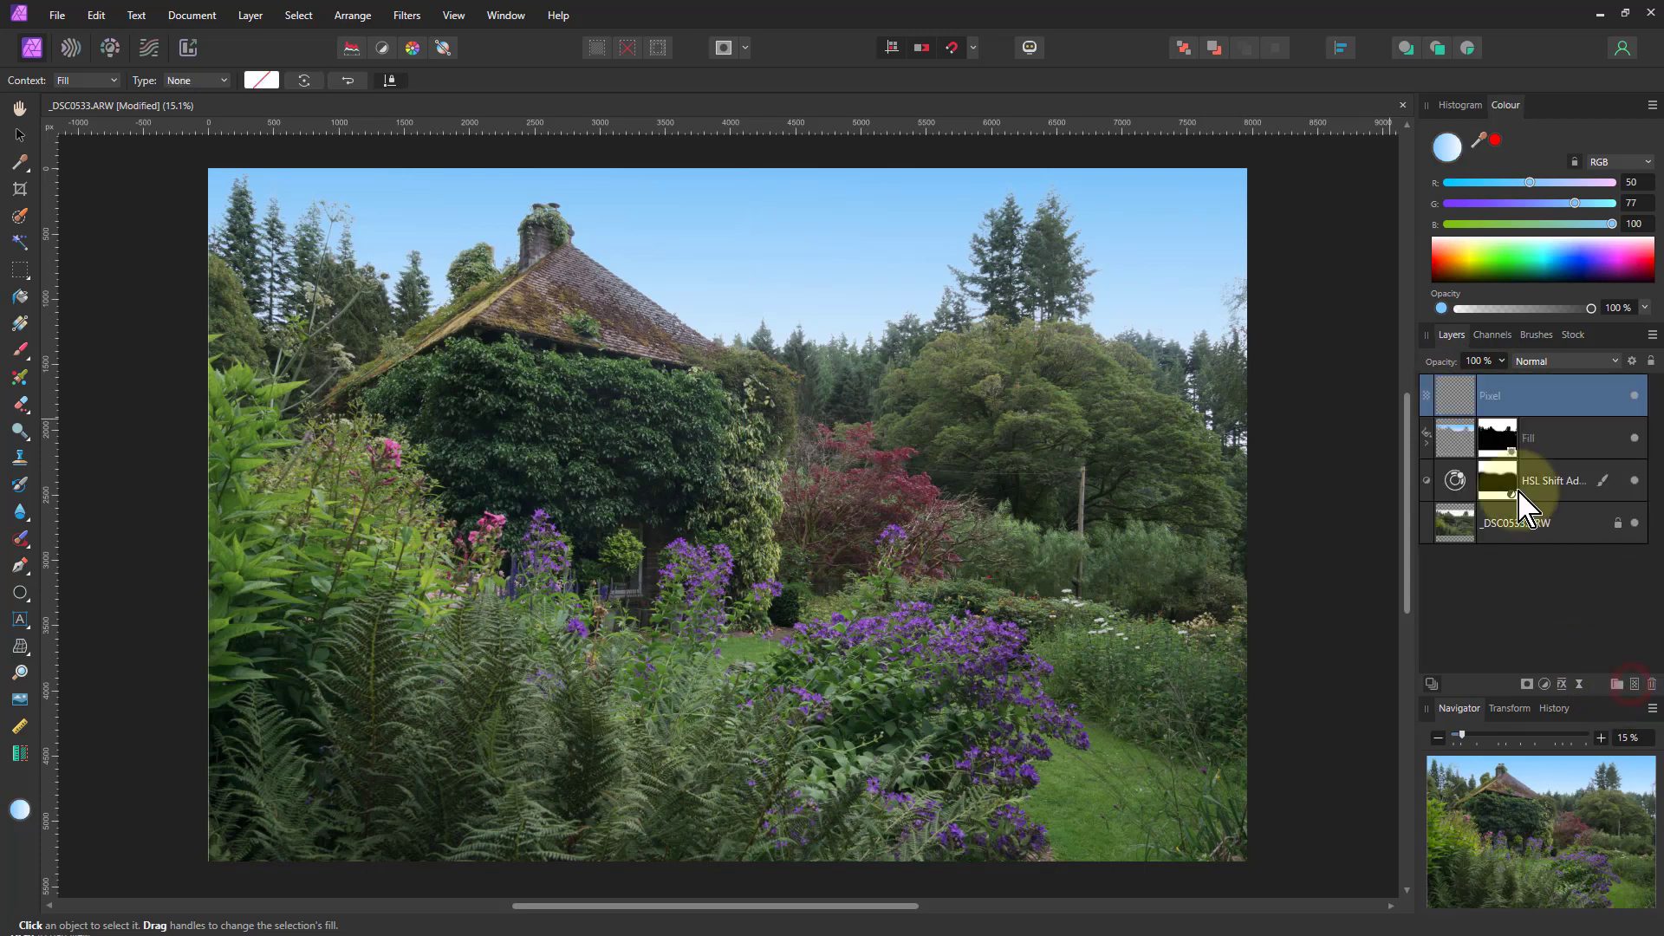
{"action": "left_click", "coordinate": [1543, 362]}
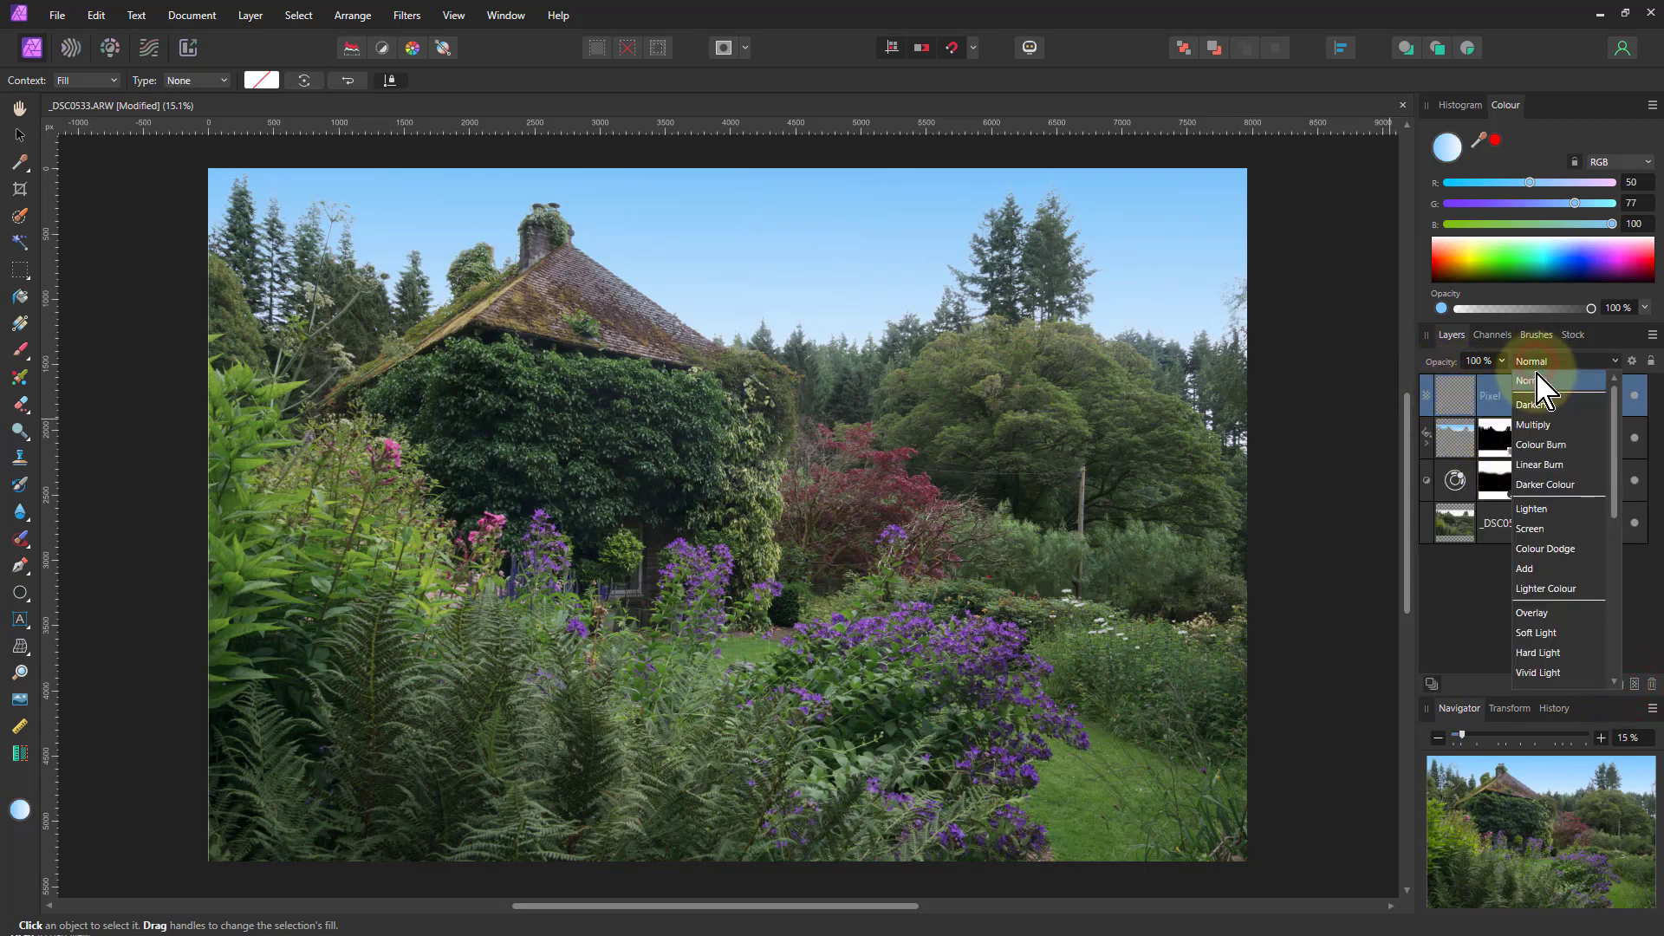
{"action": "left_click", "coordinate": [1537, 634]}
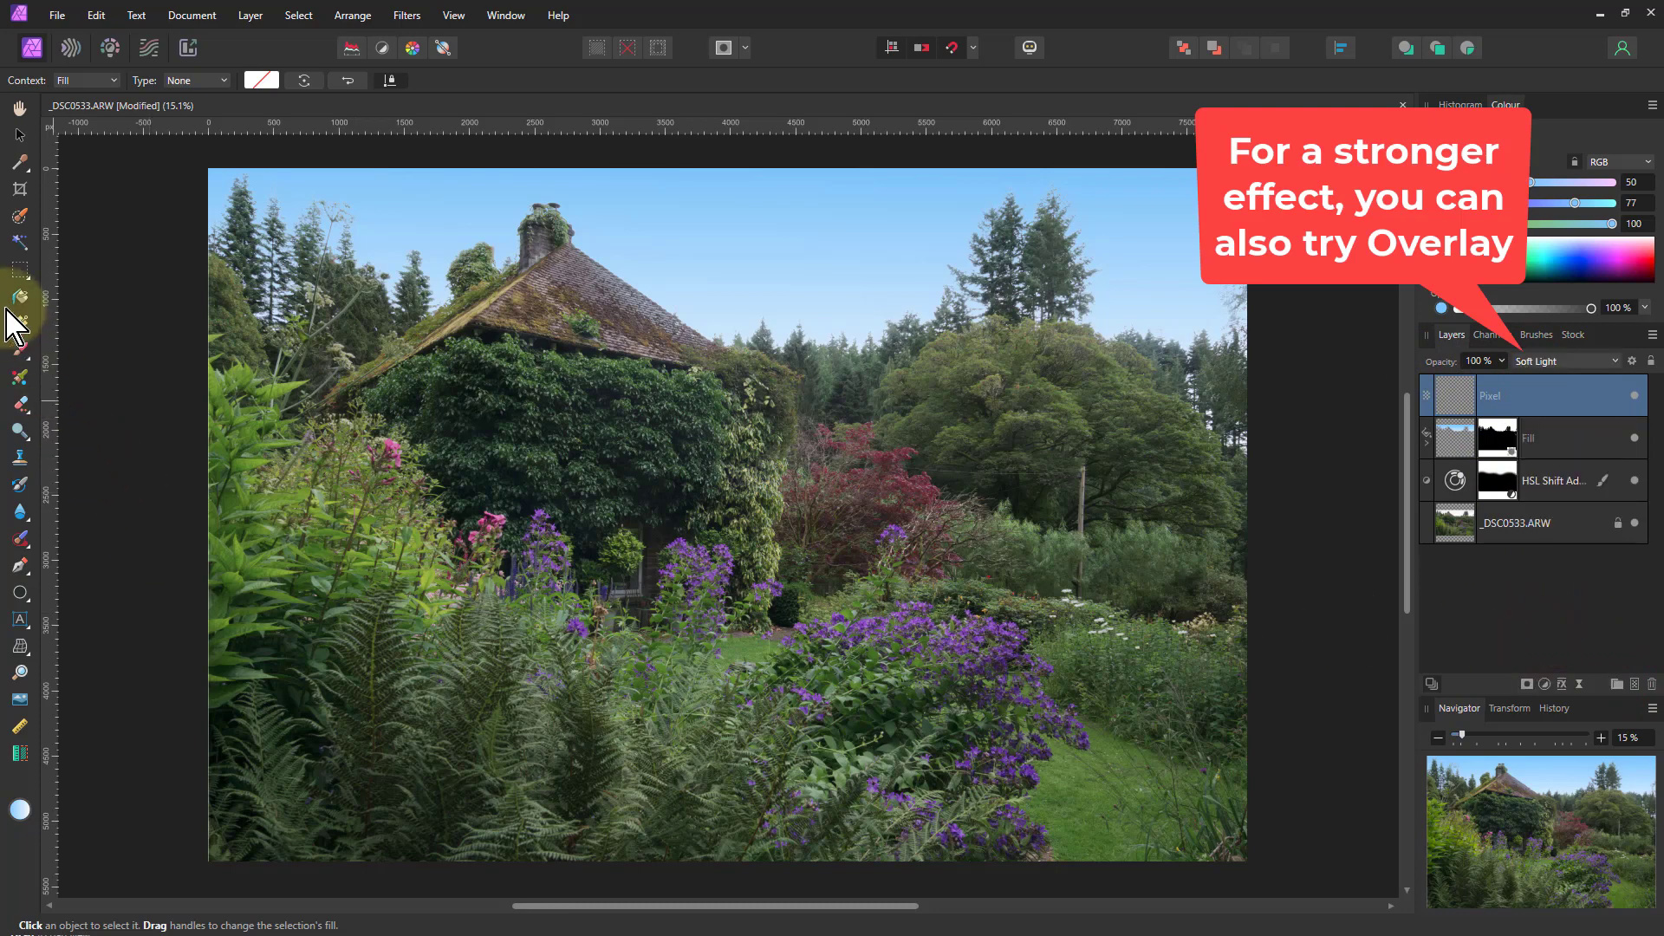
Take the Paint Brush Tool and set it to white with a width of about 1817 px
{"action": "left_click", "coordinate": [20, 350]}
{"action": "left_click_drag", "start_coordinate": [279, 305], "coordinate": [473, 468]}
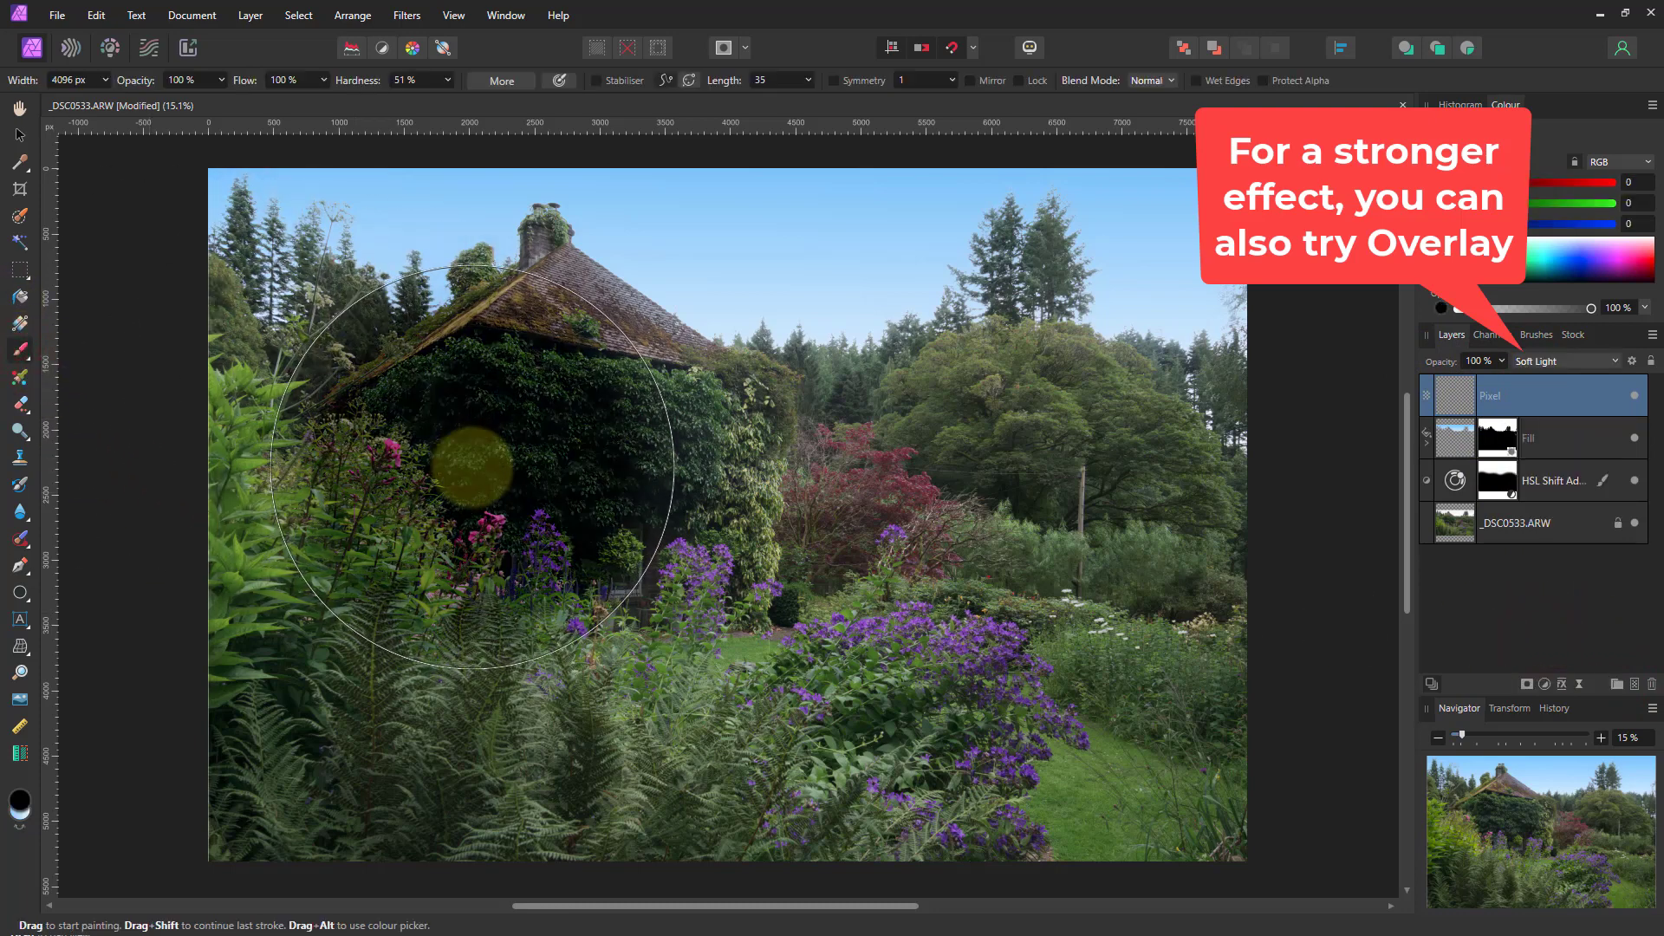
{"action": "key", "text": "bracketleft"}
{"action": "key", "text": "bracketleft"}
{"action": "key", "text": "bracketleft"}
{"action": "key", "text": "bracketleft"}
{"action": "key", "text": "bracketleft"}
{"action": "key", "text": "bracketleft"}
{"action": "key", "text": "bracketleft"}
{"action": "key", "text": "bracketleft"}
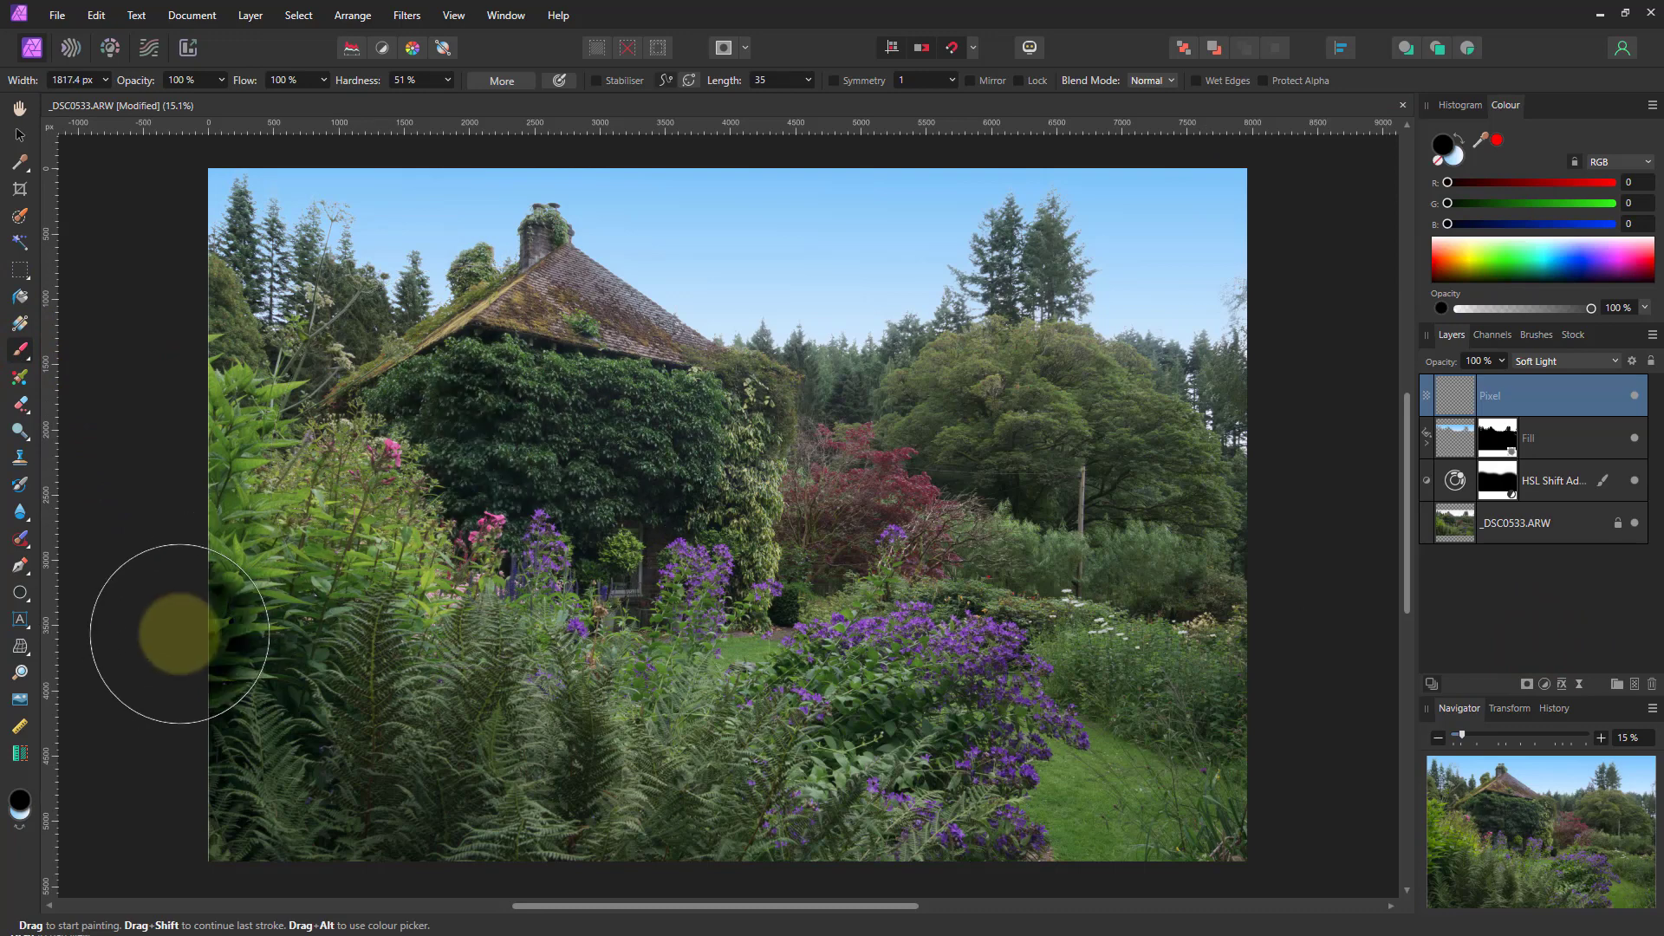
{"action": "left_click", "coordinate": [21, 819]}
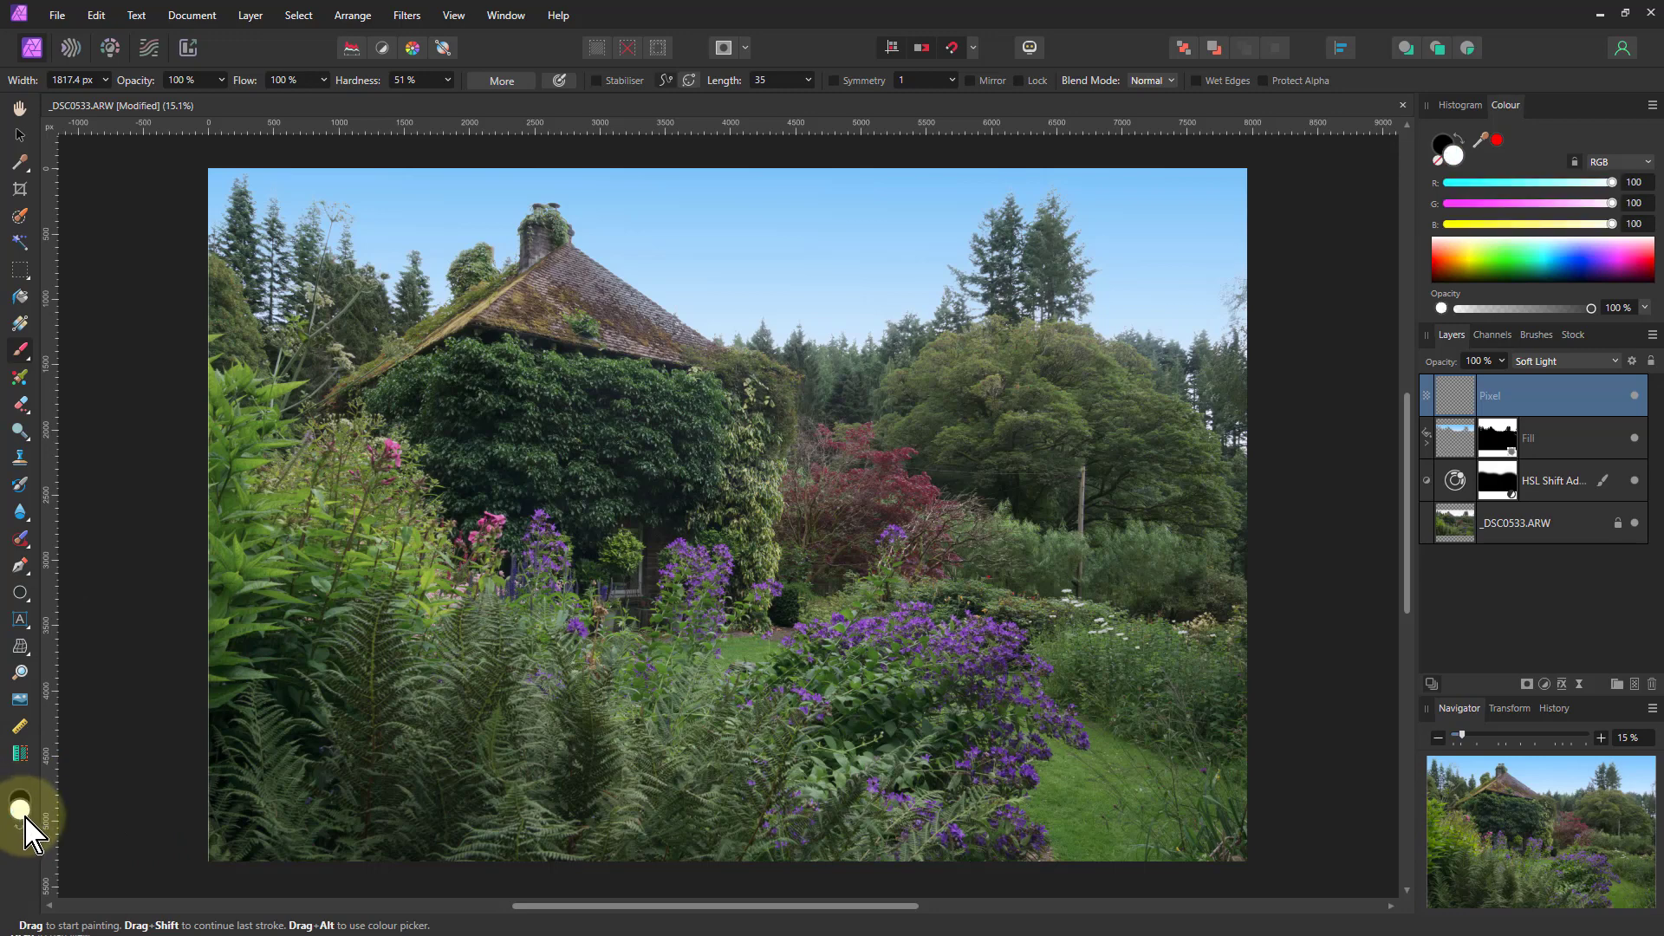
{"action": "left_click", "coordinate": [21, 819]}
{"action": "left_click", "coordinate": [21, 819]}
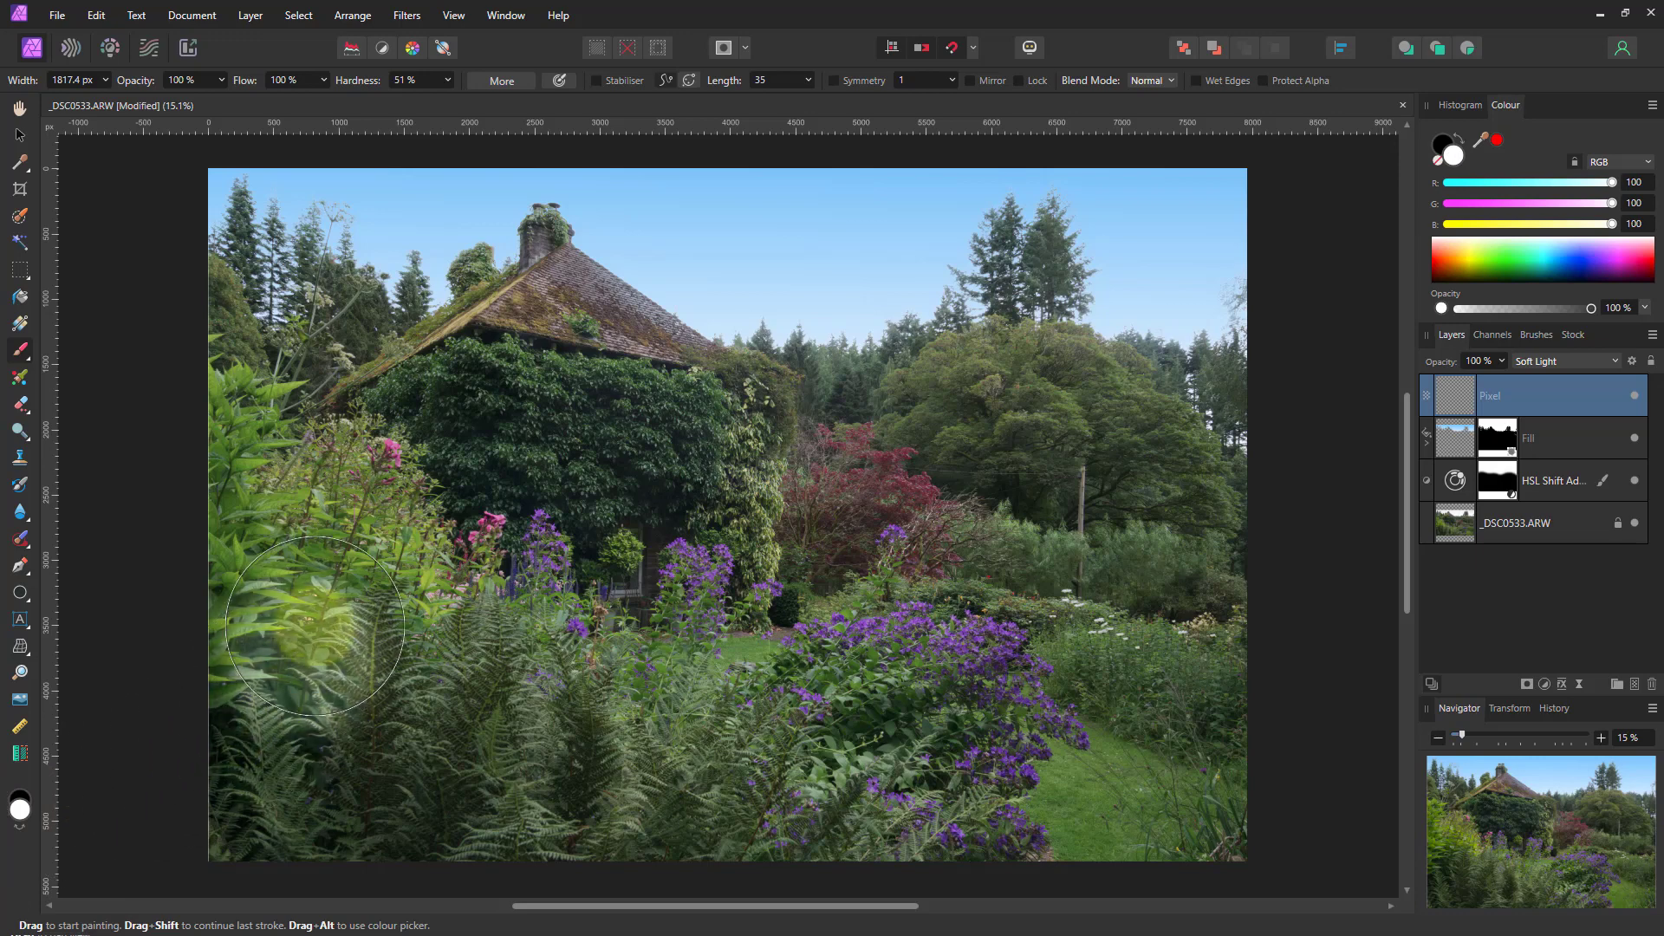
Undo a full-opacity white test stroke over the flowers near the cottage and set the brush opacity to 20%
{"action": "mouse_move", "coordinate": [347, 554]}
{"action": "left_mouse_down"}
{"action": "mouse_move", "coordinate": [241, 455]}
{"action": "mouse_move", "coordinate": [423, 568]}
{"action": "left_mouse_up"}
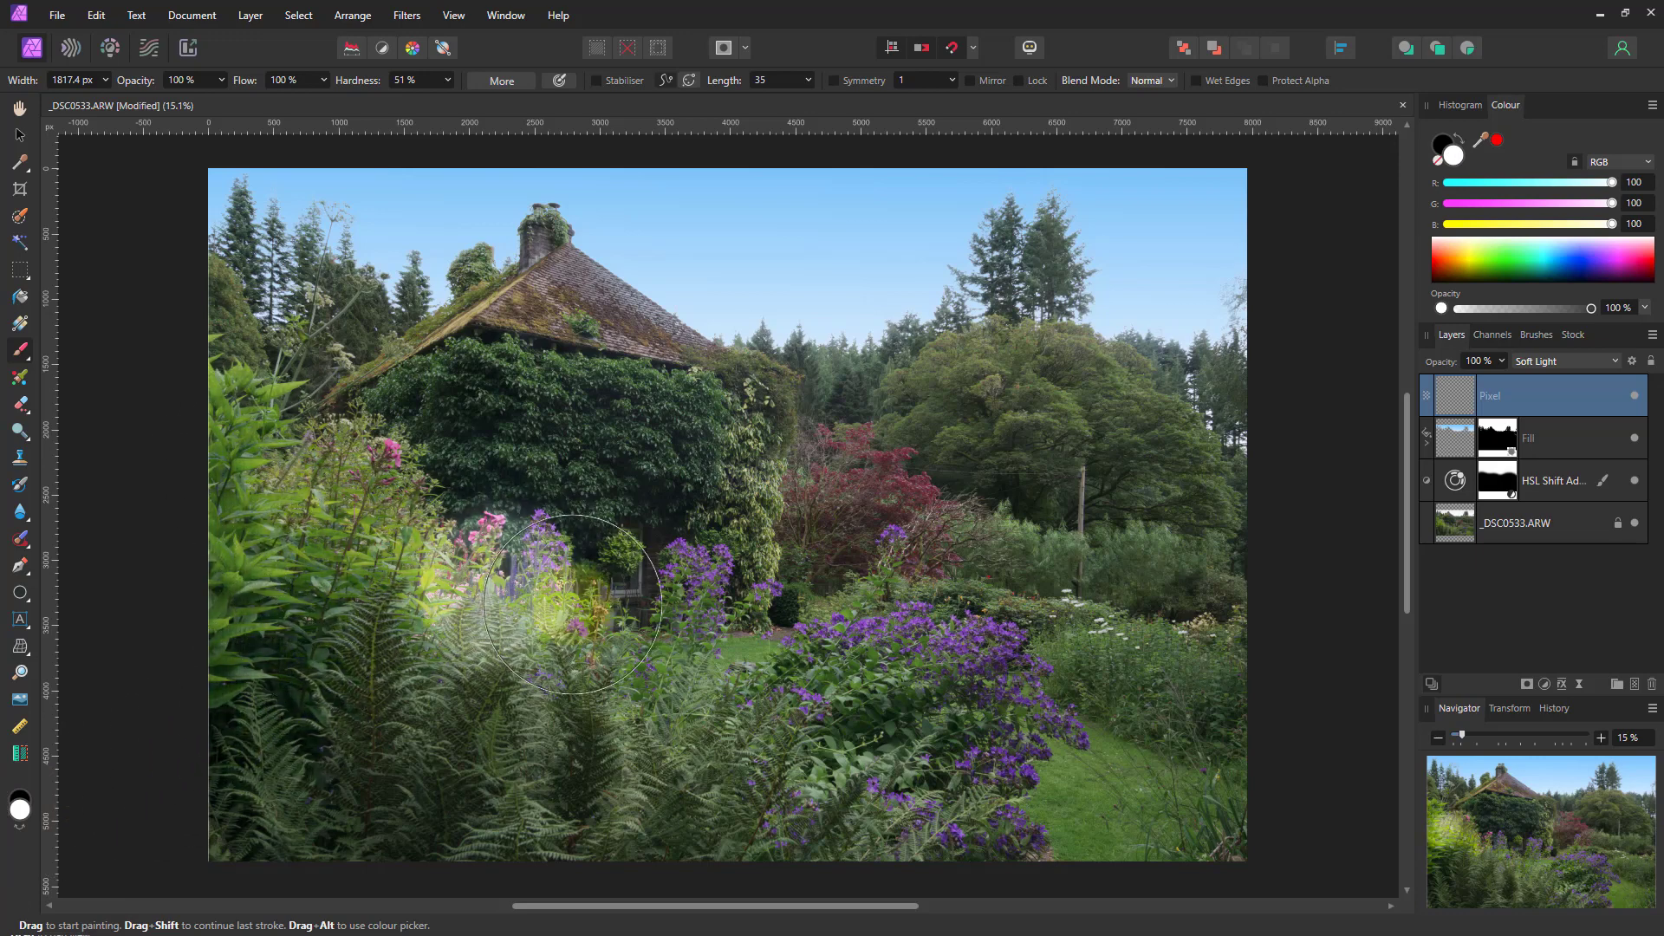
{"action": "key", "text": "ctrl+z"}
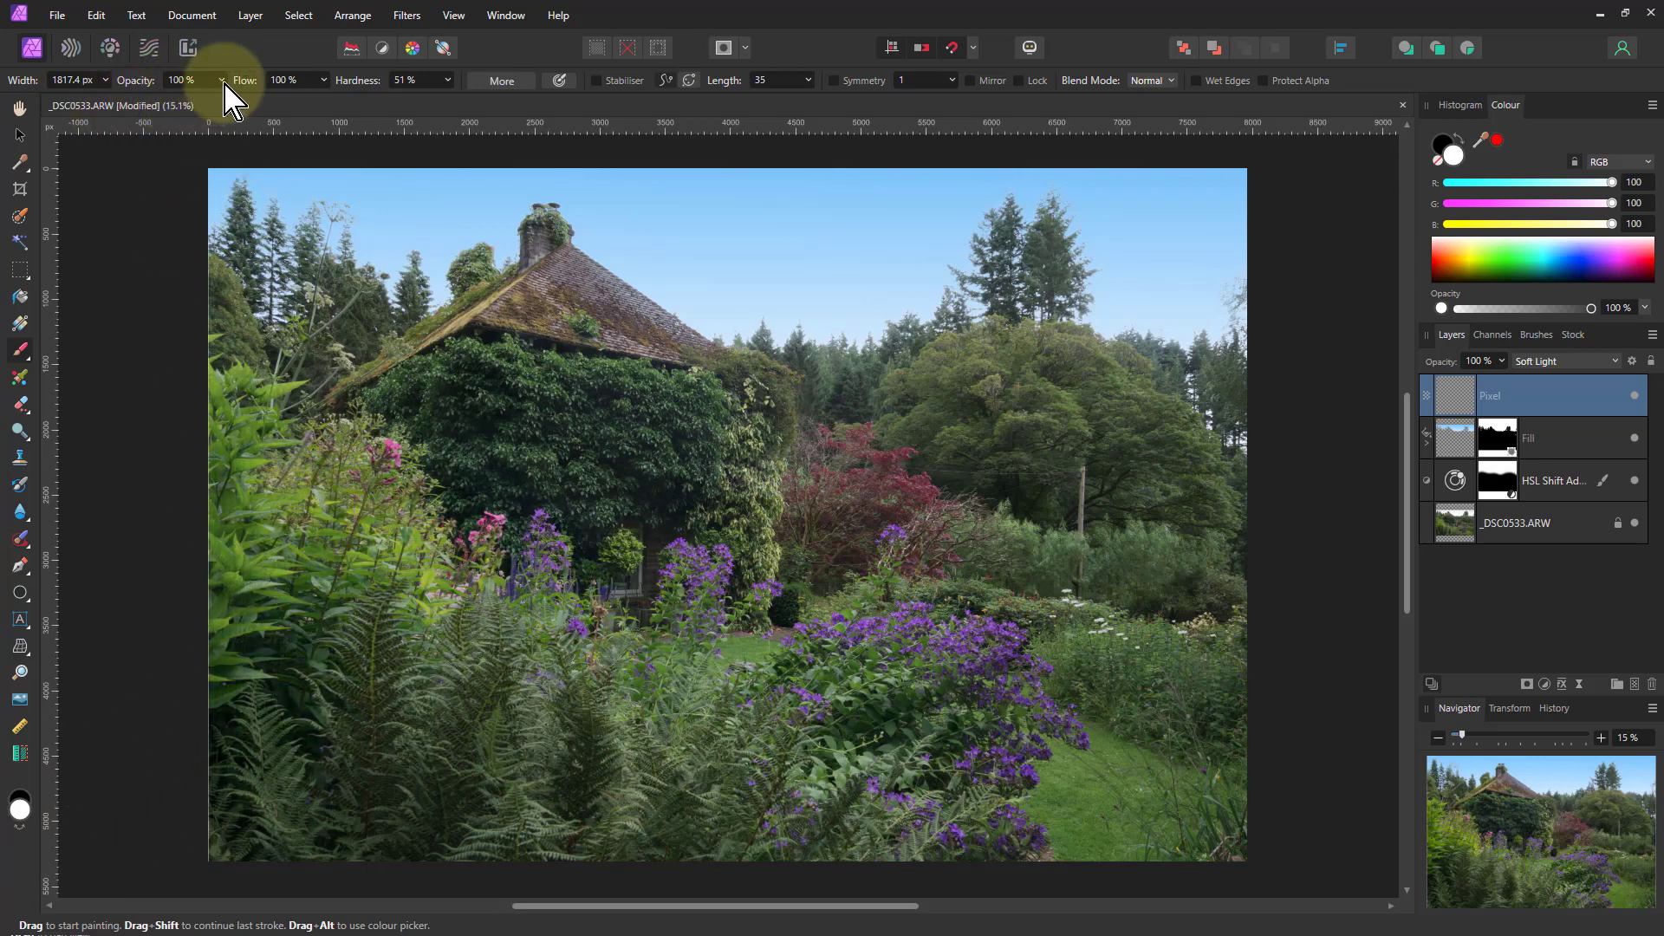
{"action": "left_click", "coordinate": [222, 79]}
{"action": "left_click_drag", "start_coordinate": [222, 101], "coordinate": [147, 101]}
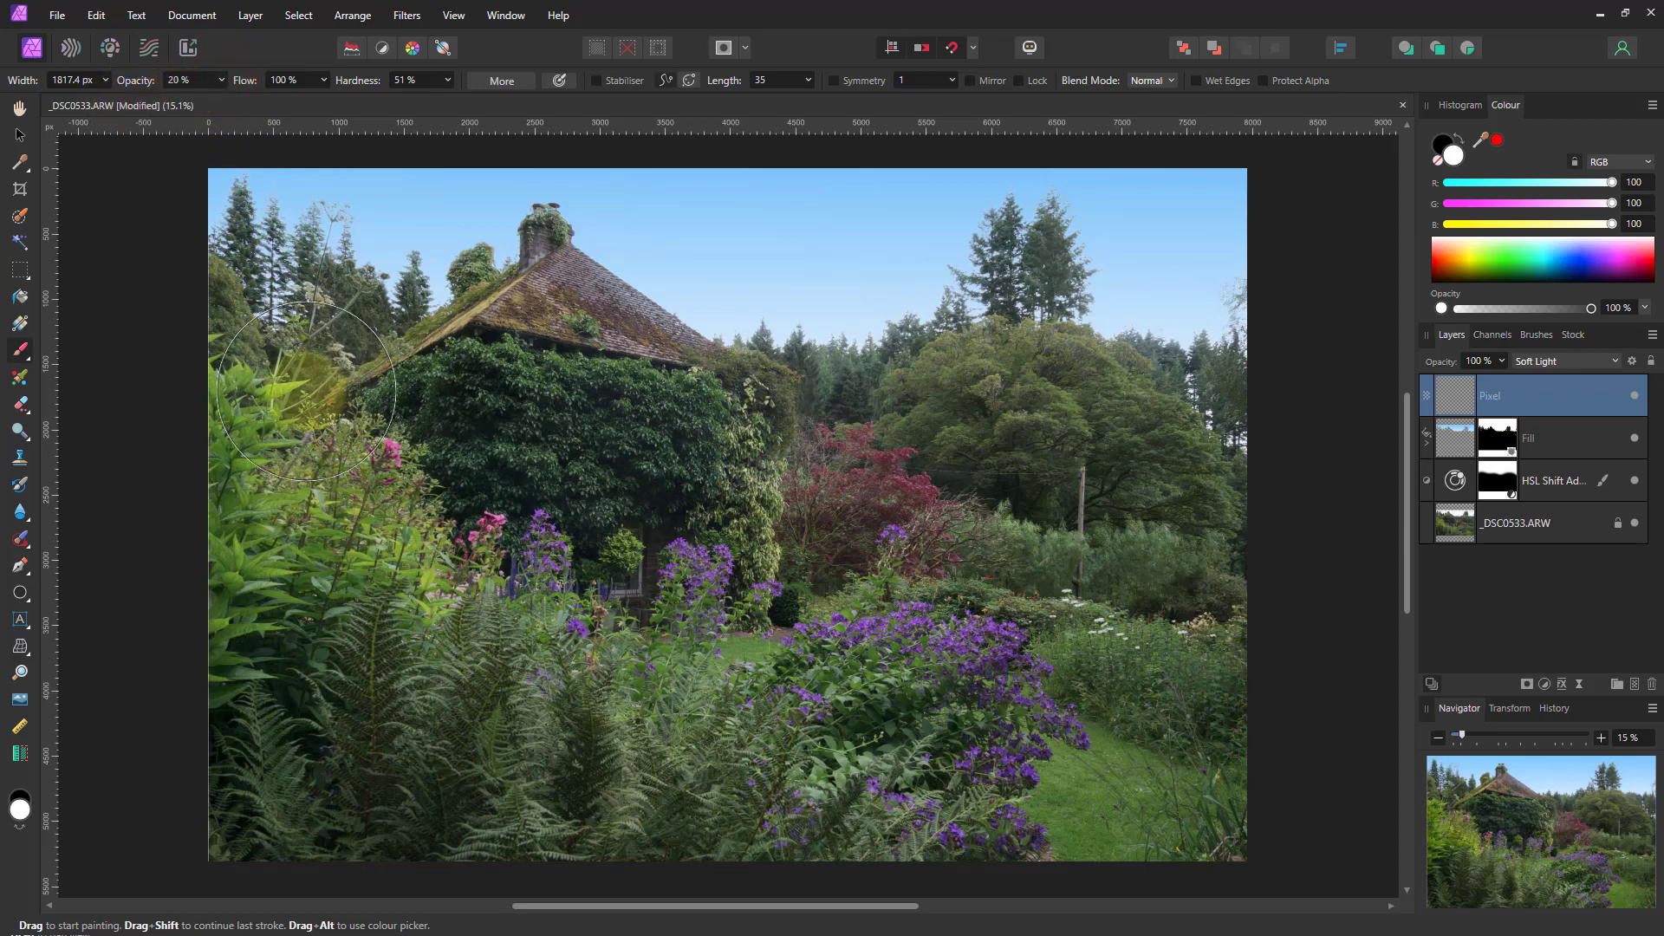
Lighten the foliage beside the cottage, the large tree and the roof with white strokes, reducing the brush in stages to about 495 px
{"action": "left_click_drag", "start_coordinate": [356, 520], "coordinate": [434, 546]}
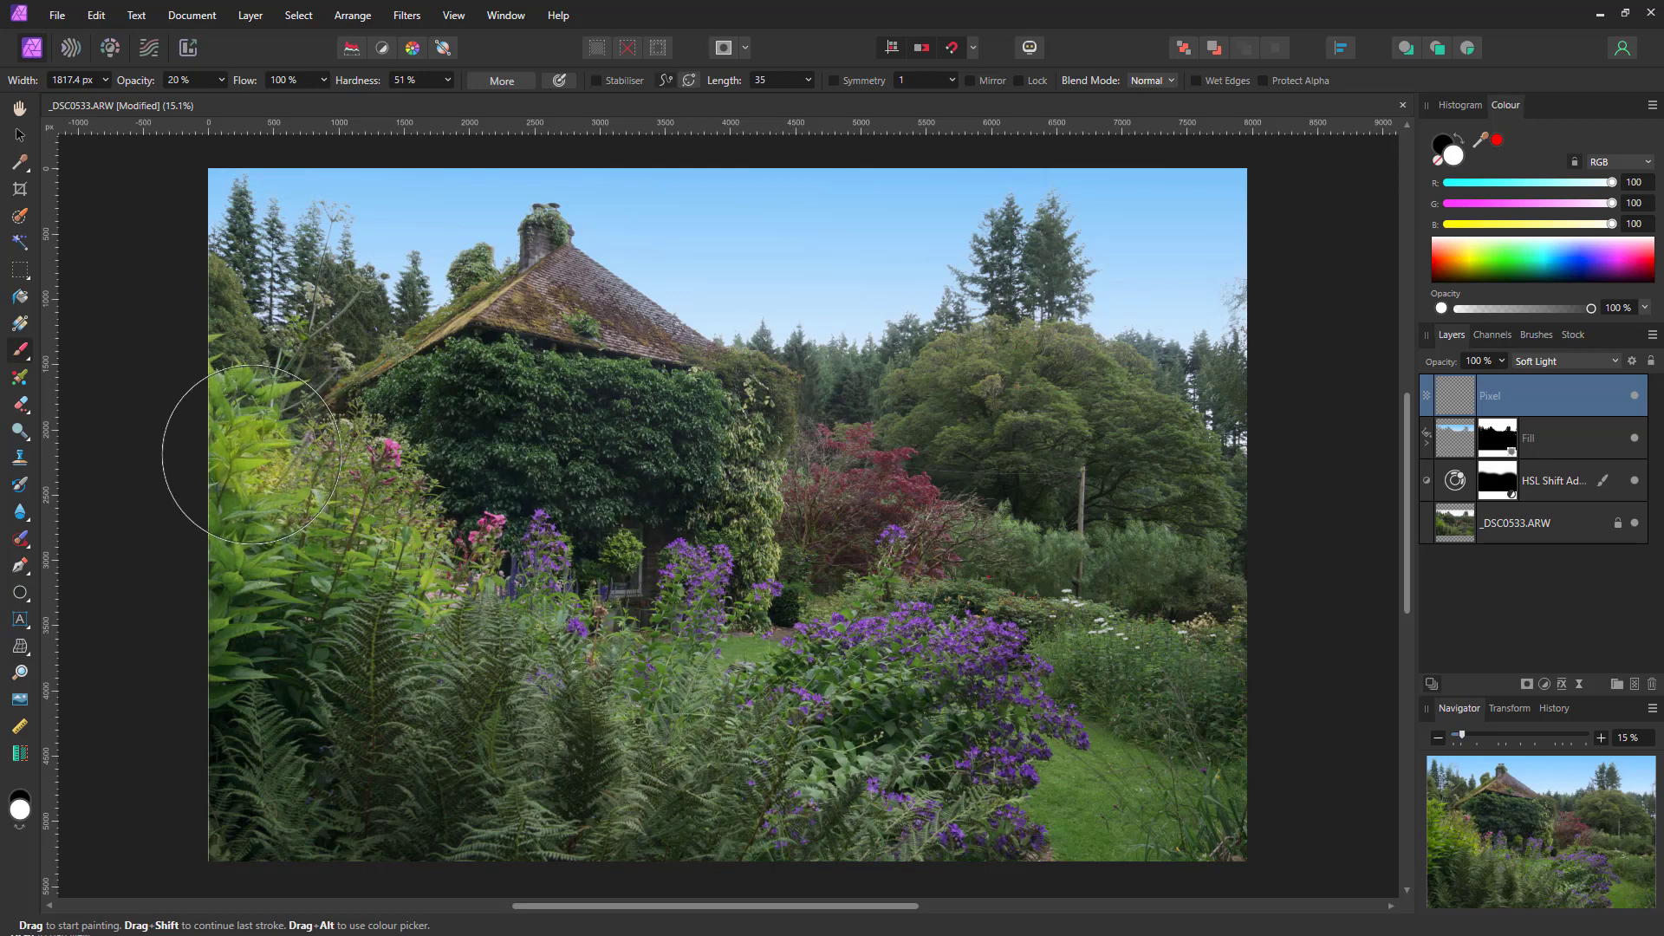
{"action": "left_click_drag", "start_coordinate": [226, 442], "coordinate": [230, 447]}
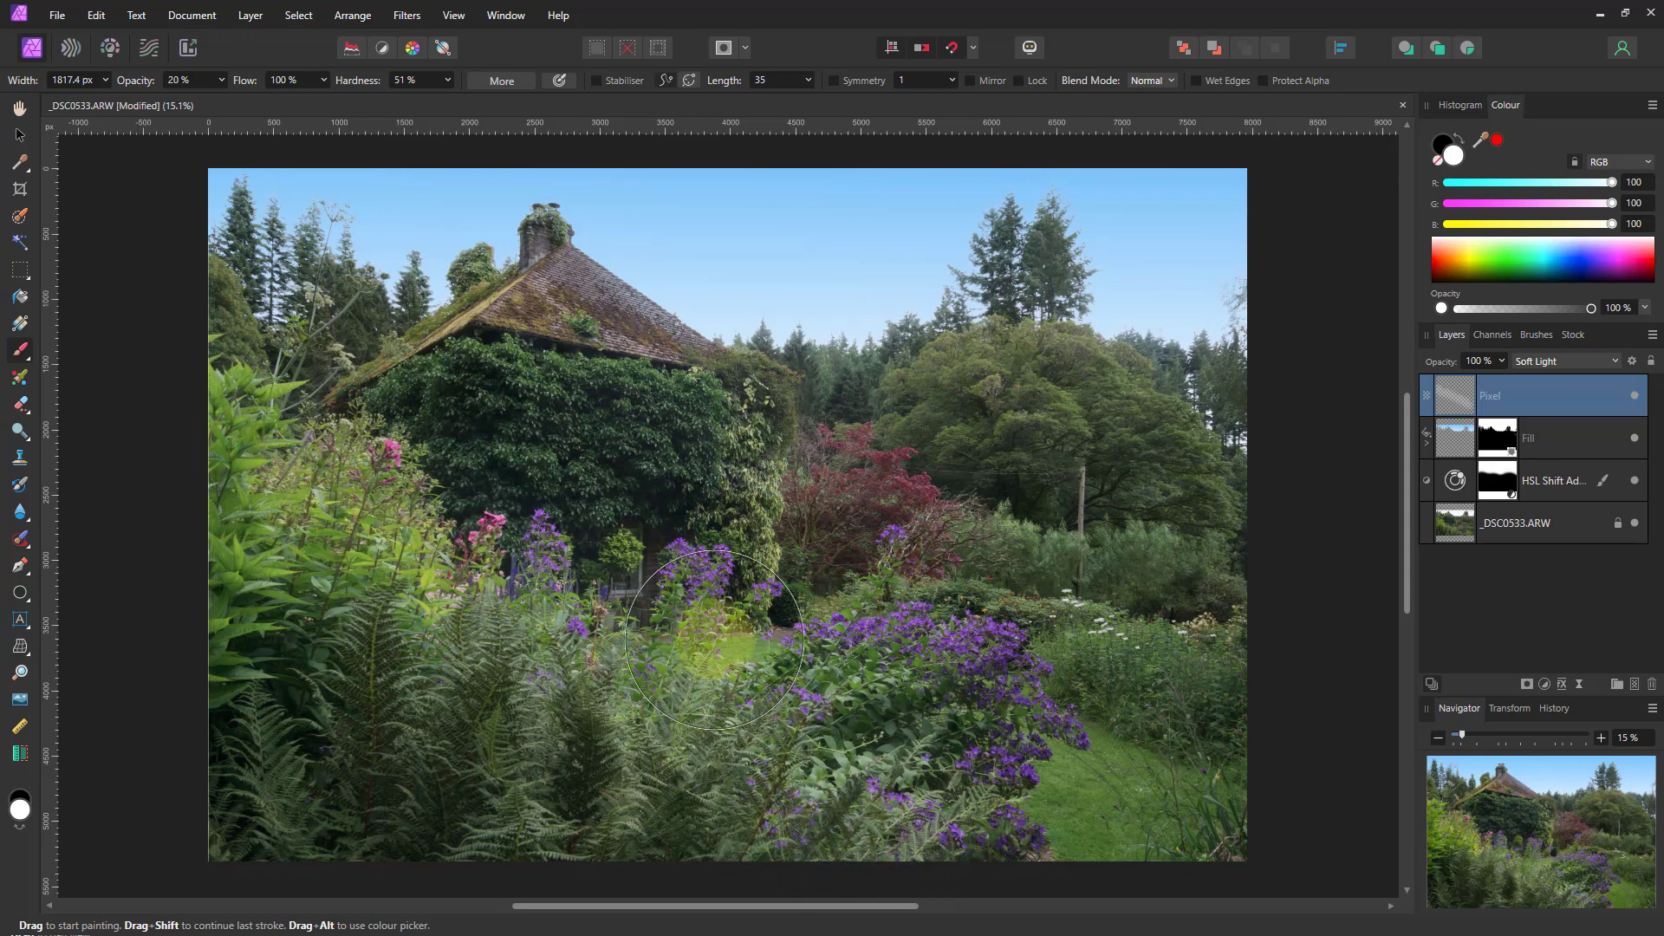
{"action": "key", "text": "bracketleft"}
{"action": "key", "text": "bracketleft"}
{"action": "key", "text": "bracketleft"}
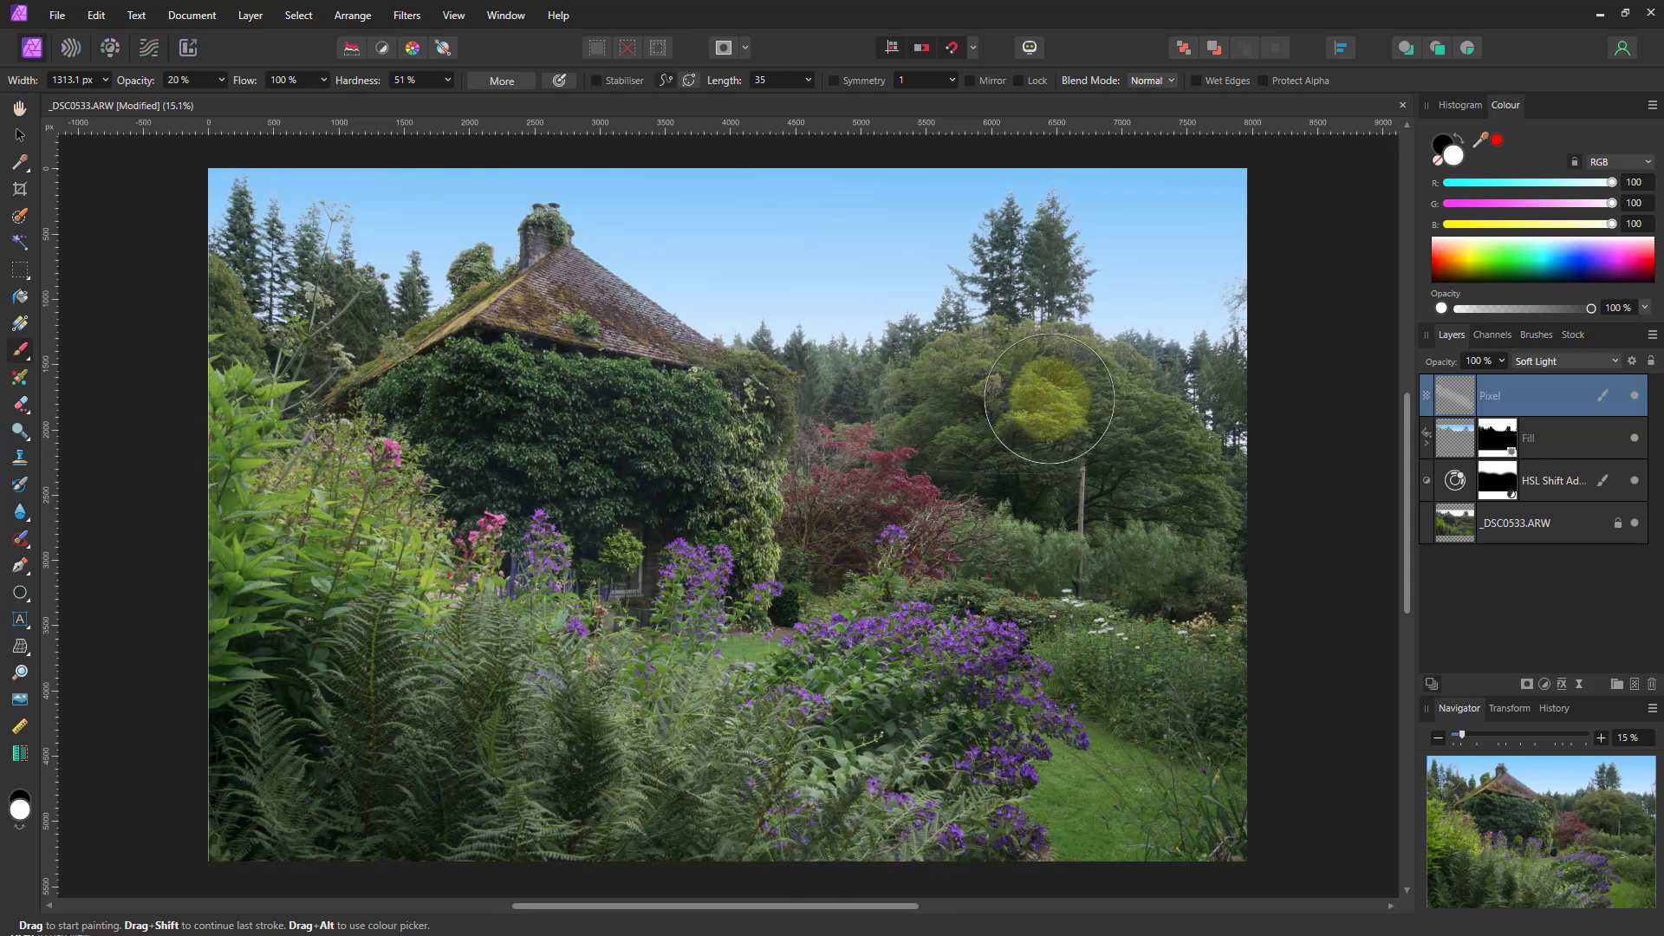
{"action": "mouse_move", "coordinate": [930, 399]}
{"action": "left_mouse_down"}
{"action": "mouse_move", "coordinate": [989, 375]}
{"action": "mouse_move", "coordinate": [1096, 386]}
{"action": "mouse_move", "coordinate": [1183, 470]}
{"action": "mouse_move", "coordinate": [1168, 540]}
{"action": "mouse_move", "coordinate": [1226, 556]}
{"action": "mouse_move", "coordinate": [982, 523]}
{"action": "mouse_move", "coordinate": [910, 539]}
{"action": "mouse_move", "coordinate": [893, 638]}
{"action": "mouse_move", "coordinate": [915, 595]}
{"action": "mouse_move", "coordinate": [1004, 587]}
{"action": "mouse_move", "coordinate": [1278, 655]}
{"action": "mouse_move", "coordinate": [564, 276]}
{"action": "mouse_move", "coordinate": [638, 319]}
{"action": "mouse_move", "coordinate": [555, 302]}
{"action": "left_mouse_up"}
{"action": "key", "text": "bracketleft"}
{"action": "key", "text": "bracketleft"}
{"action": "key", "text": "bracketleft"}
{"action": "key", "text": "bracketleft"}
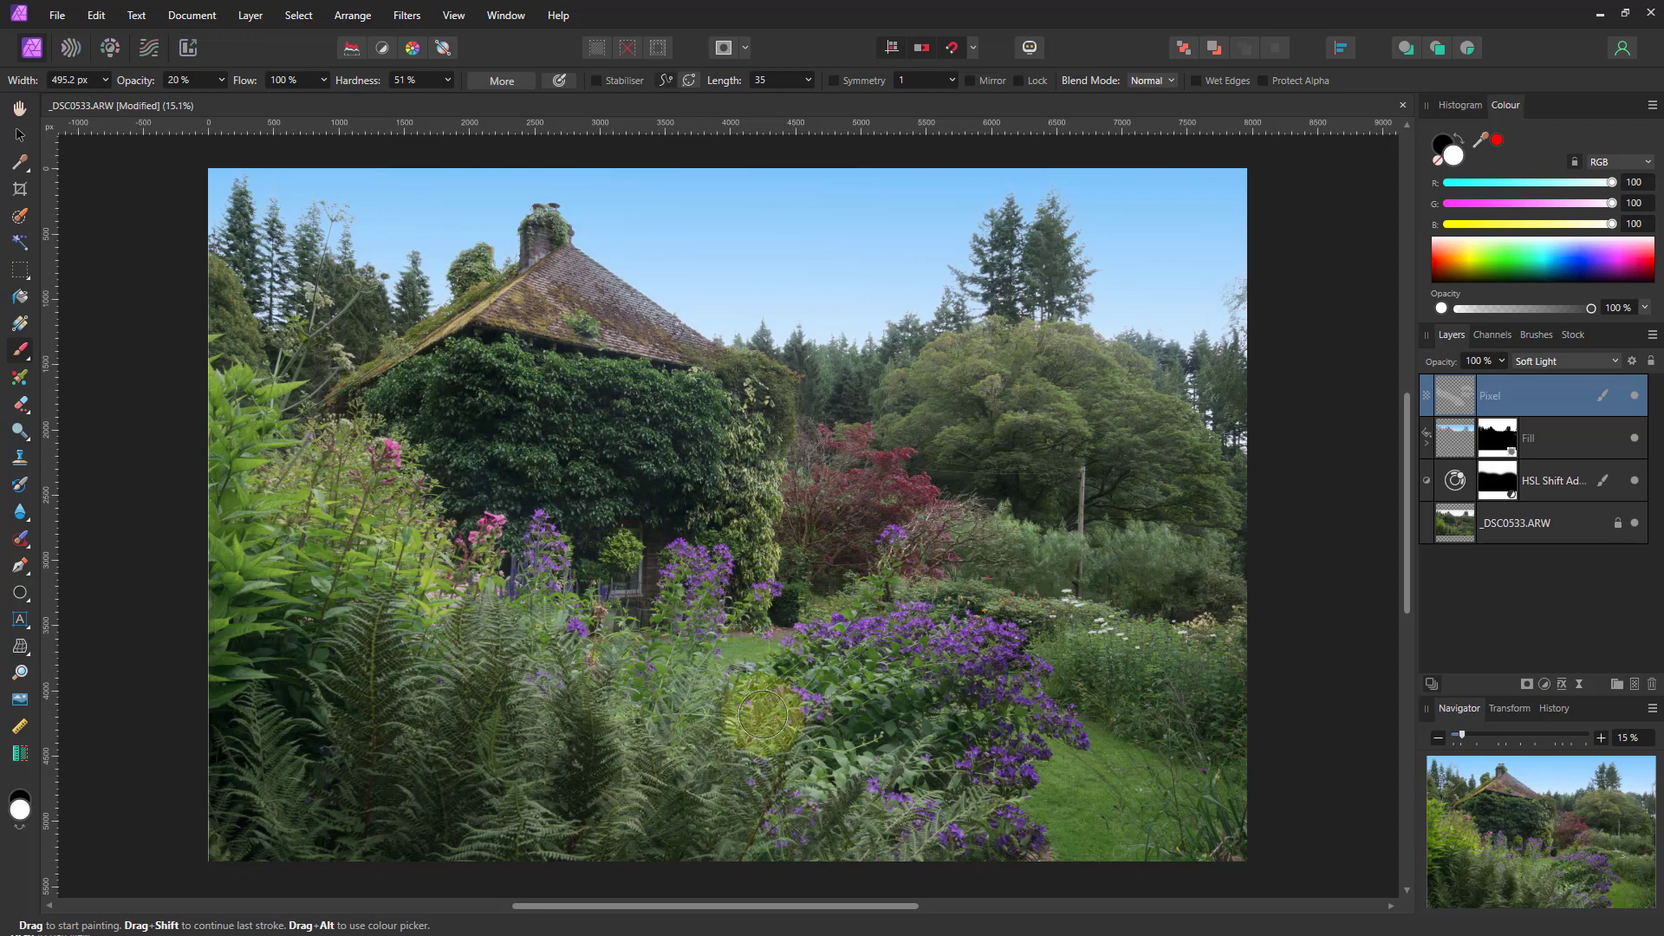
Switch the brush to black, enlarge it to about 1515 px, and darken the ferns and foreground along the photo's edges
{"action": "left_click", "coordinate": [19, 806]}
{"action": "key", "text": "bracketright"}
{"action": "key", "text": "bracketright"}
{"action": "key", "text": "bracketright"}
{"action": "key", "text": "bracketright"}
{"action": "key", "text": "bracketright"}
{"action": "key", "text": "bracketright"}
{"action": "key", "text": "bracketright"}
{"action": "key", "text": "bracketright"}
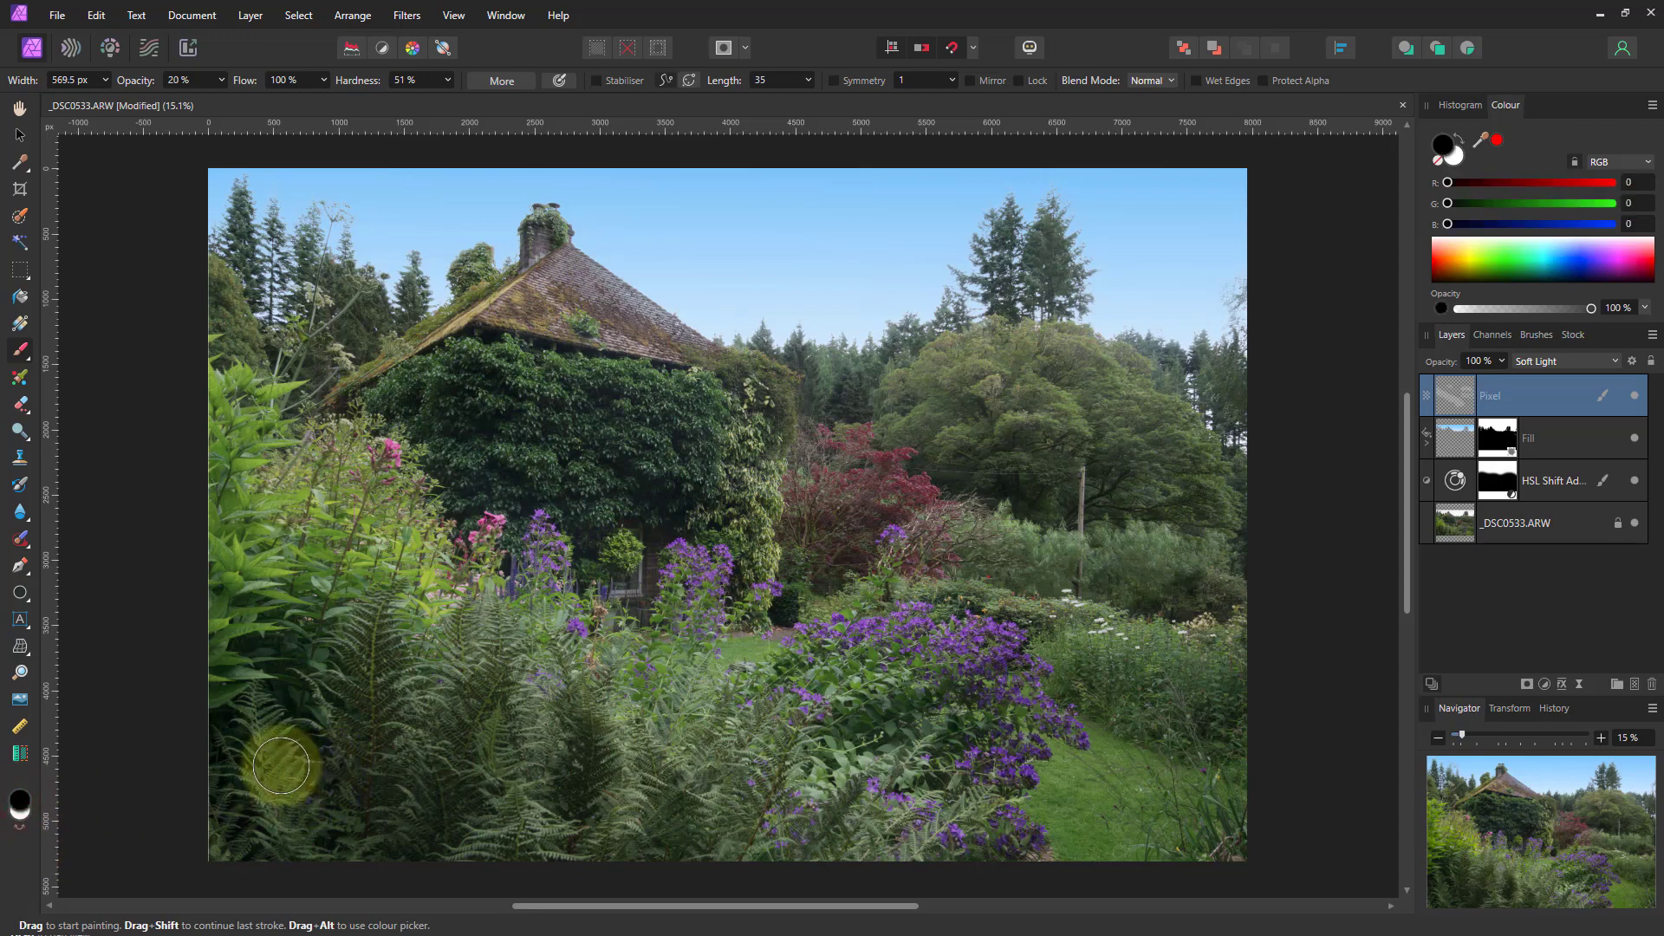
{"action": "mouse_move", "coordinate": [229, 660]}
{"action": "left_mouse_down"}
{"action": "mouse_move", "coordinate": [425, 721]}
{"action": "mouse_move", "coordinate": [615, 842]}
{"action": "left_mouse_up"}
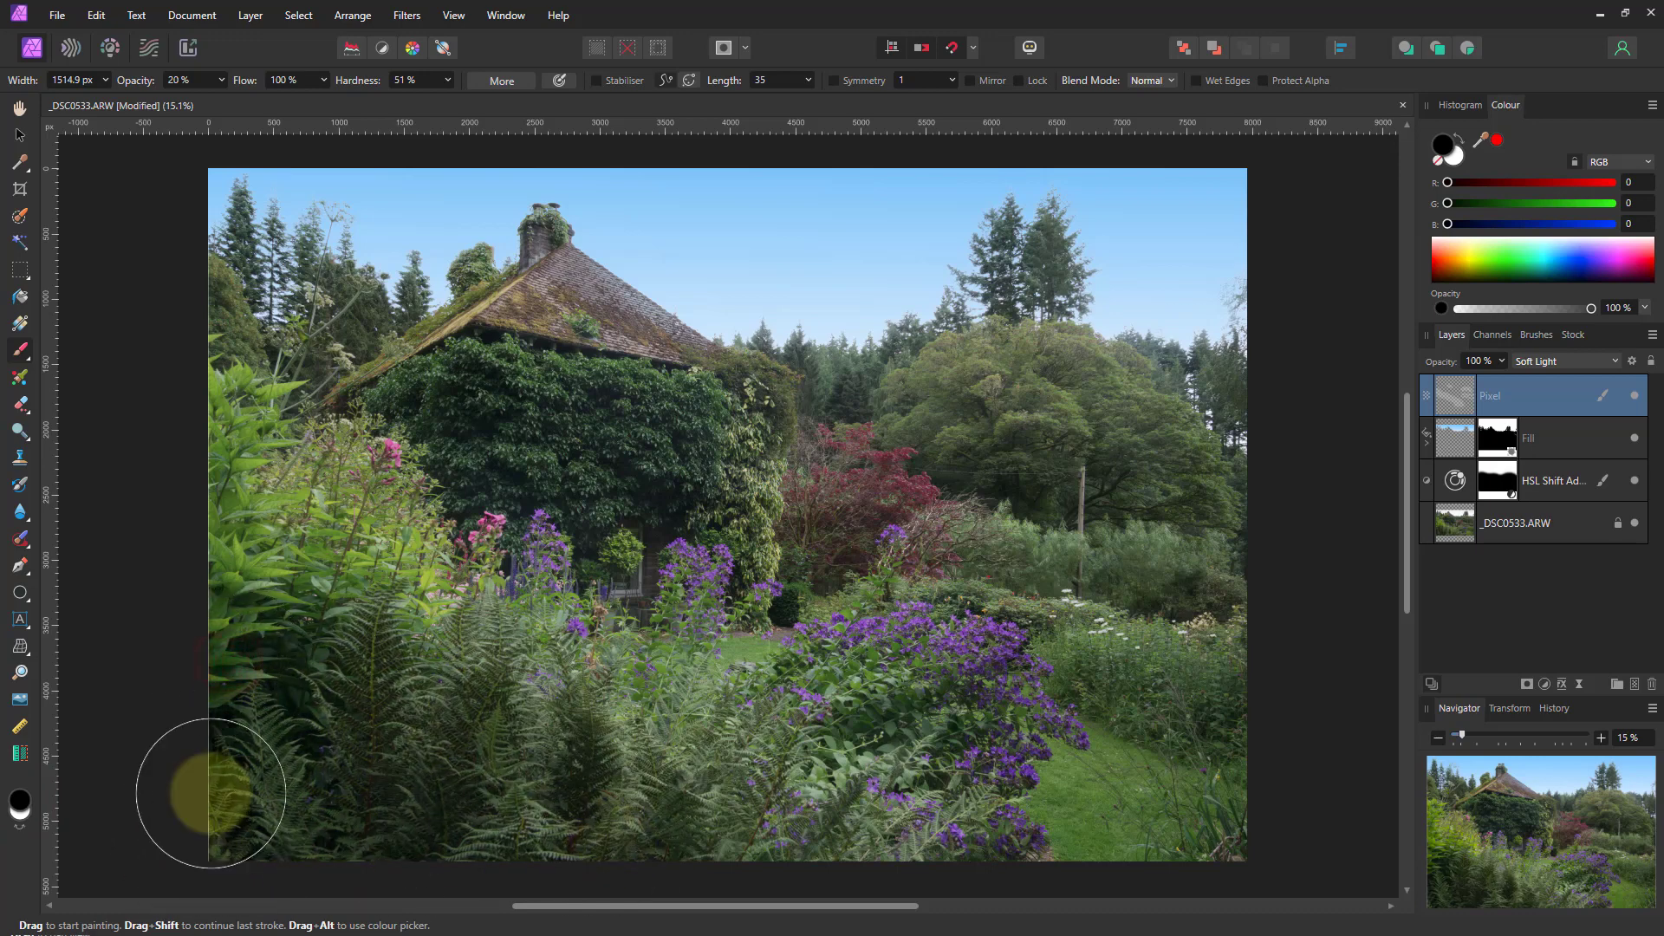
{"action": "mouse_move", "coordinate": [234, 627]}
{"action": "left_mouse_down"}
{"action": "mouse_move", "coordinate": [414, 655]}
{"action": "mouse_move", "coordinate": [713, 790]}
{"action": "mouse_move", "coordinate": [829, 818]}
{"action": "mouse_move", "coordinate": [688, 864]}
{"action": "mouse_move", "coordinate": [29, 873]}
{"action": "mouse_move", "coordinate": [826, 837]}
{"action": "mouse_move", "coordinate": [1117, 803]}
{"action": "mouse_move", "coordinate": [1102, 799]}
{"action": "mouse_move", "coordinate": [1316, 821]}
{"action": "mouse_move", "coordinate": [1196, 720]}
{"action": "mouse_move", "coordinate": [1100, 697]}
{"action": "mouse_move", "coordinate": [1260, 732]}
{"action": "left_mouse_up"}
Darken the grass in the photo's lower right corner and the greenery below the large tree in black with a roughly 1094 px brush
{"action": "key", "text": "bracketleft"}
{"action": "key", "text": "bracketleft"}
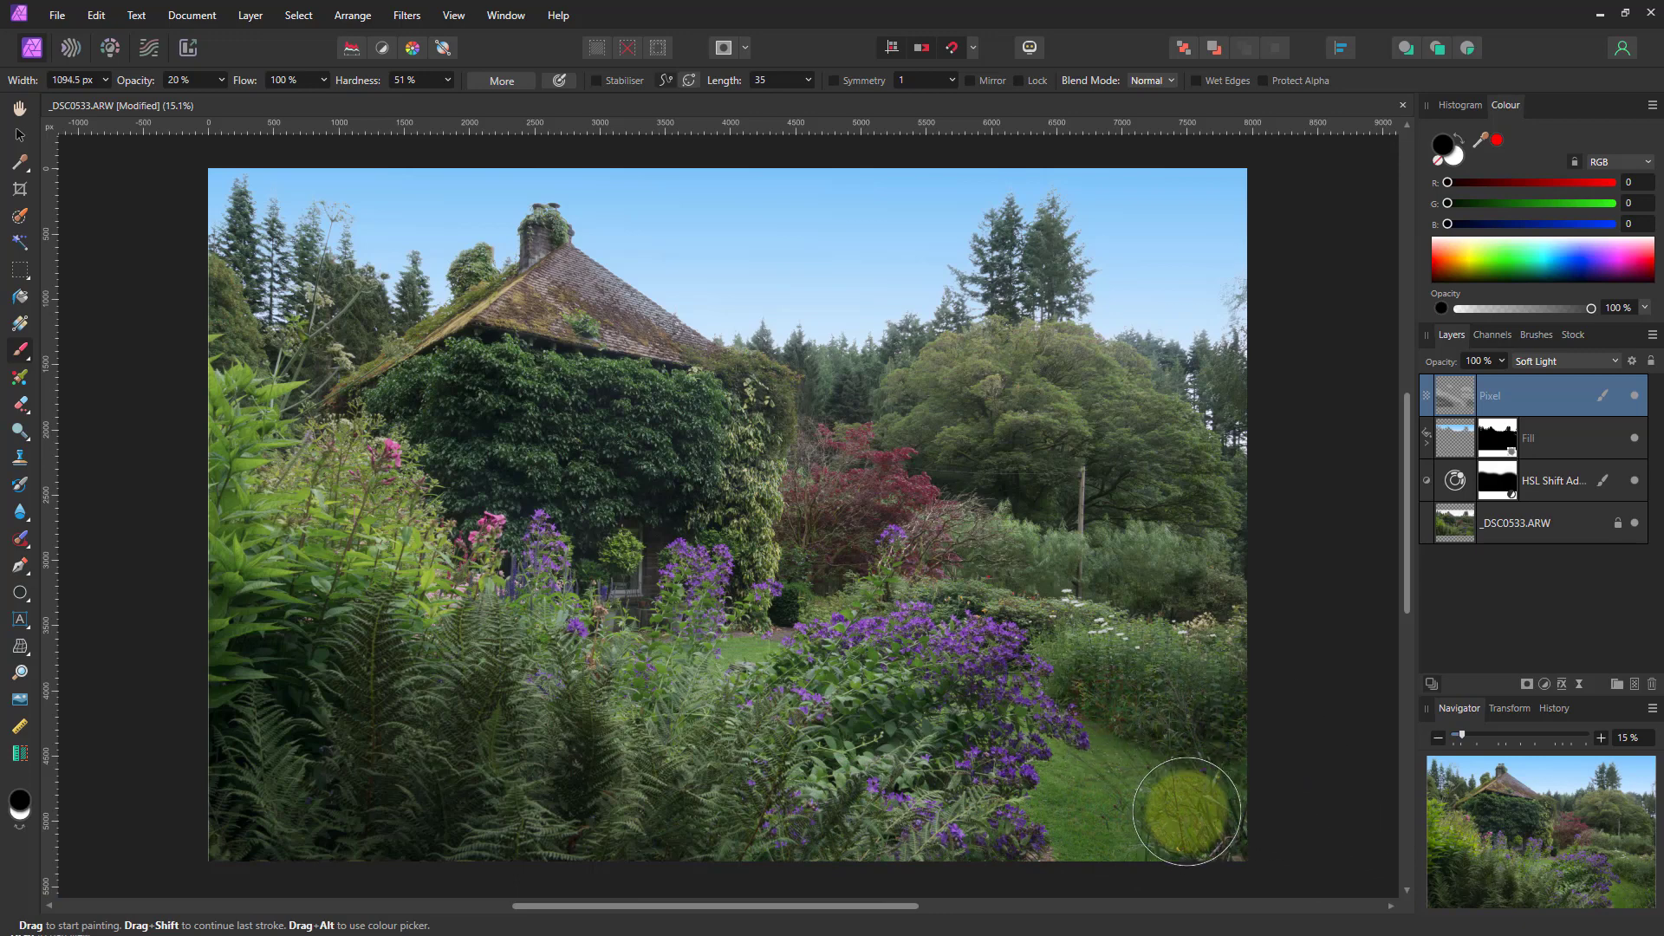
{"action": "left_click_drag", "start_coordinate": [1187, 811], "coordinate": [1214, 798]}
{"action": "mouse_move", "coordinate": [1162, 504]}
{"action": "left_mouse_down"}
{"action": "mouse_move", "coordinate": [1052, 440]}
{"action": "mouse_move", "coordinate": [959, 429]}
{"action": "mouse_move", "coordinate": [1035, 393]}
{"action": "mouse_move", "coordinate": [1169, 484]}
{"action": "mouse_move", "coordinate": [1094, 485]}
{"action": "mouse_move", "coordinate": [983, 449]}
{"action": "mouse_move", "coordinate": [1005, 602]}
{"action": "left_mouse_up"}
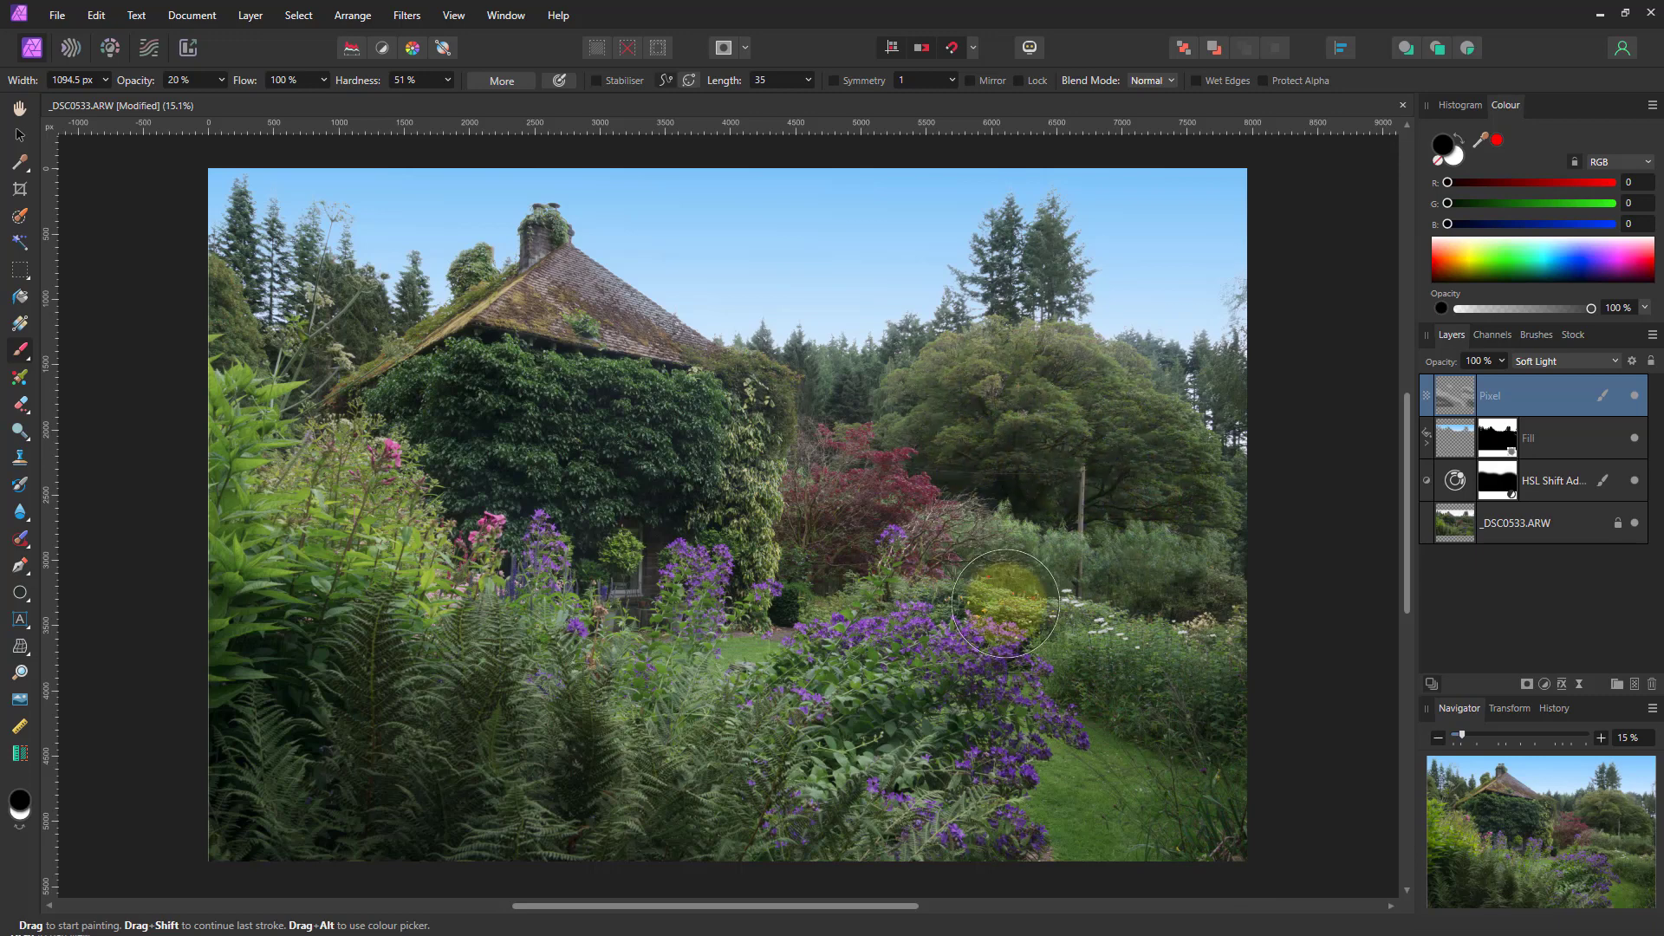
Shade the shrubs by the red maple and the cottage ivy in black, shrinking the brush to about 486 px and enlarging it to 1292 px
{"action": "key", "text": "bracketleft"}
{"action": "key", "text": "bracketleft"}
{"action": "key", "text": "bracketleft"}
{"action": "key", "text": "bracketleft"}
{"action": "key", "text": "bracketleft"}
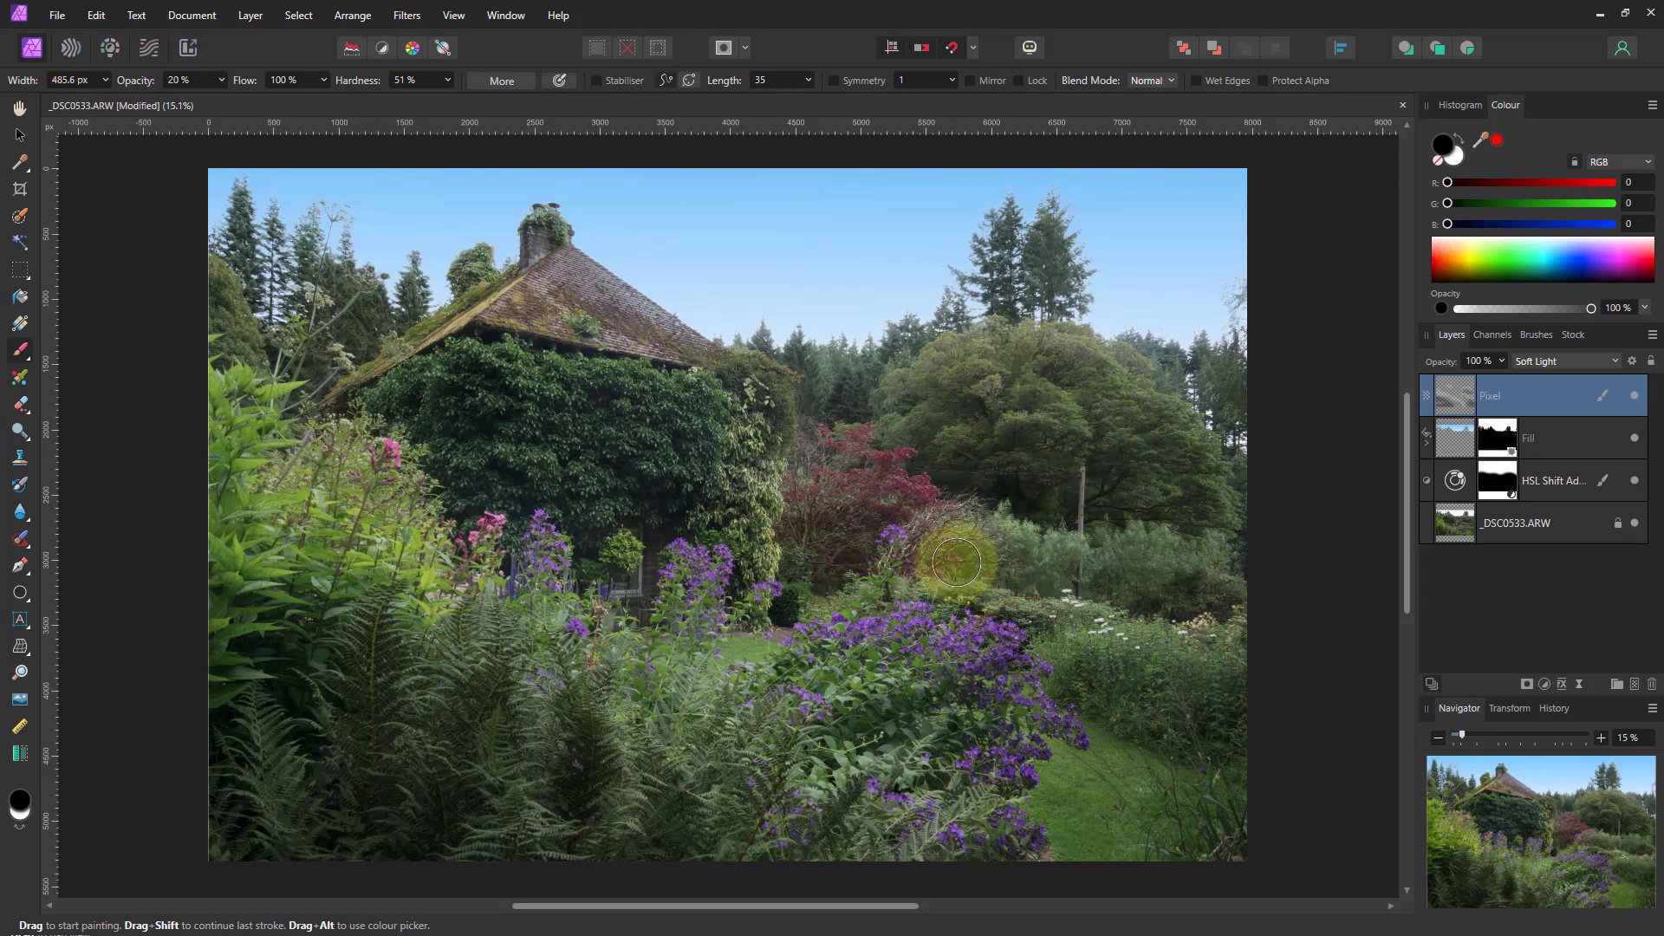
{"action": "key", "text": "bracketright"}
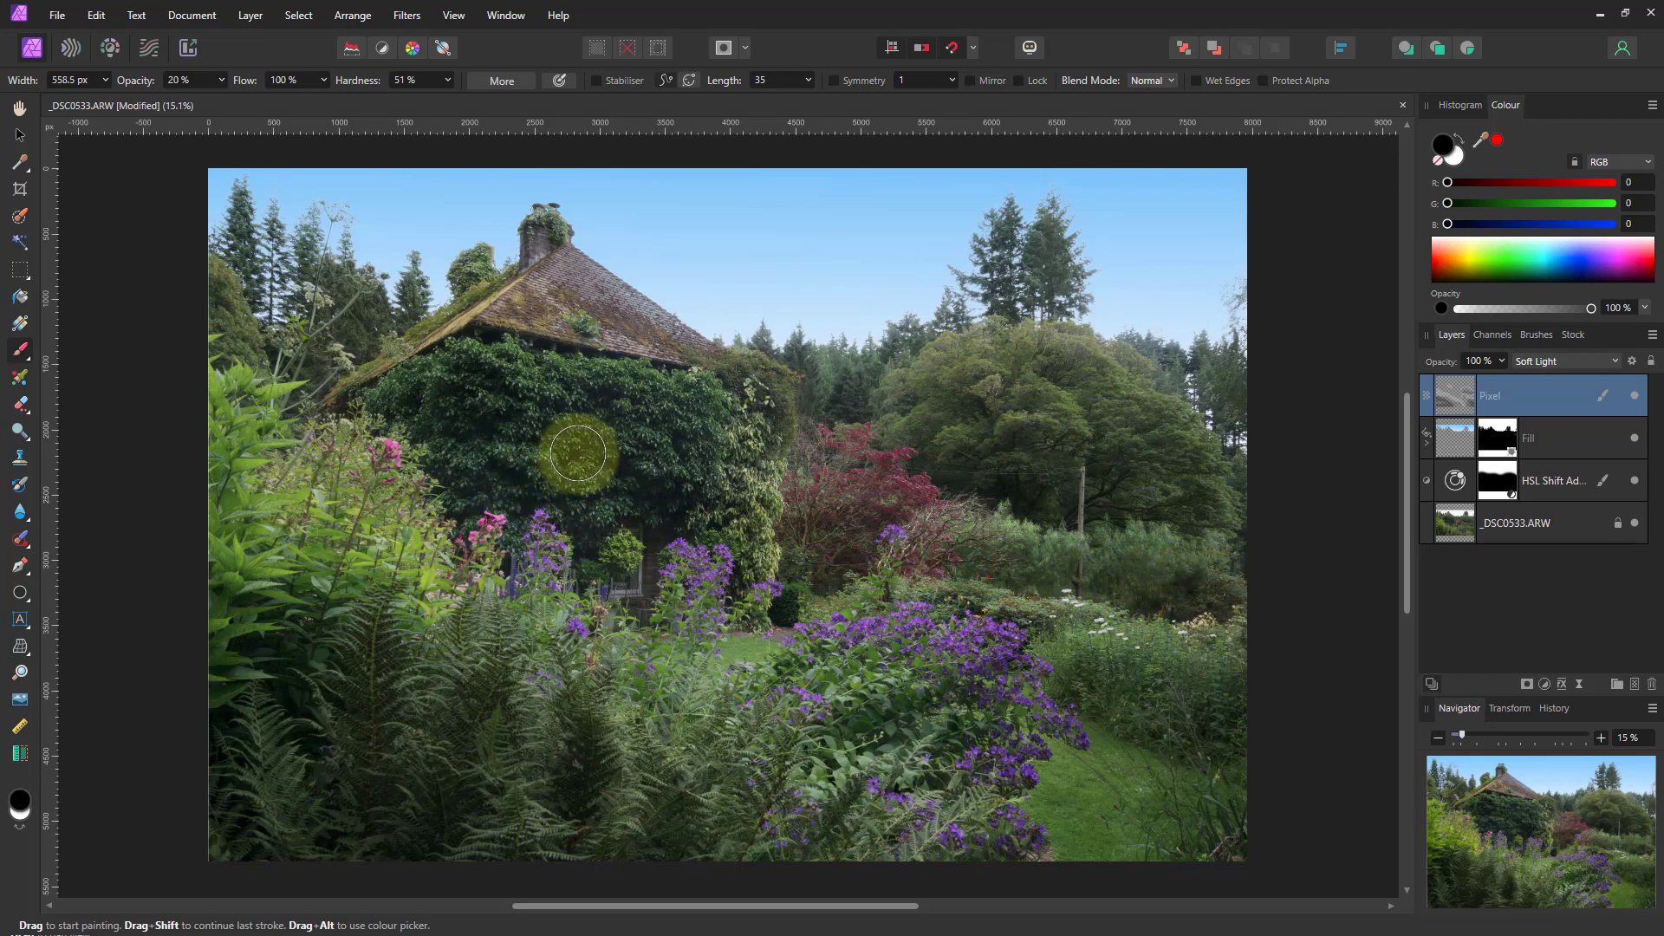
{"action": "key", "text": "bracketright"}
{"action": "key", "text": "bracketright"}
{"action": "key", "text": "bracketright"}
{"action": "key", "text": "bracketright"}
{"action": "key", "text": "bracketright"}
{"action": "key", "text": "bracketright"}
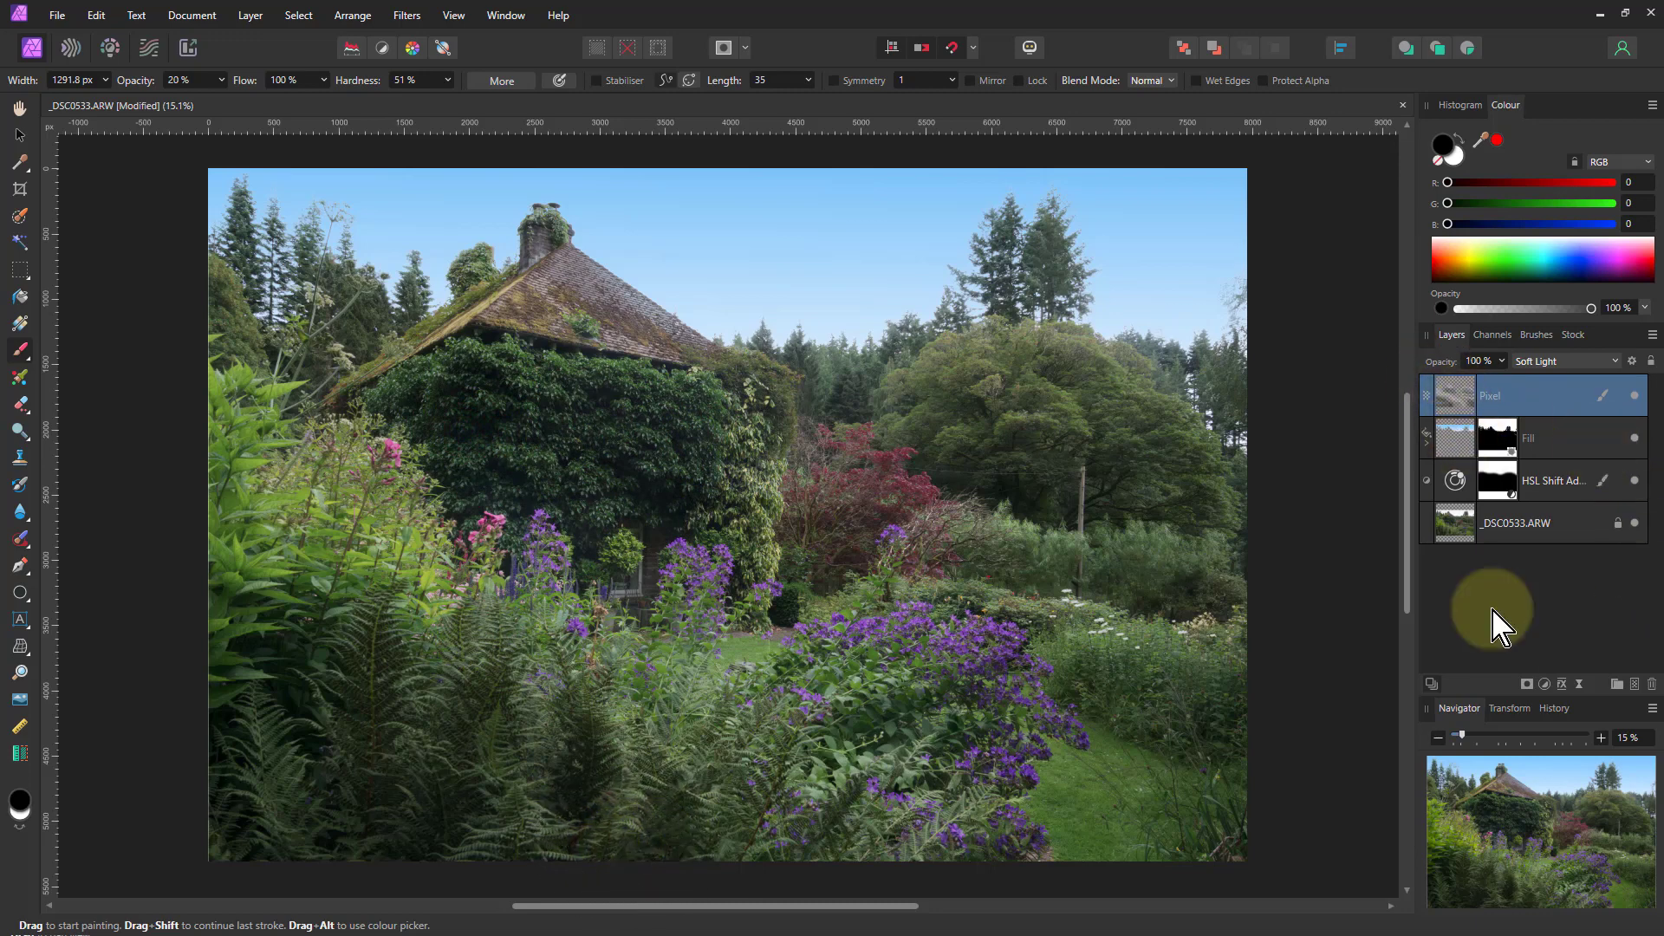
Add a Curves adjustment with a gentle S-shaped Master curve, raising the highlights and setting the shadow point to X 0.236, Y 0.231
{"action": "left_click", "coordinate": [1545, 684]}
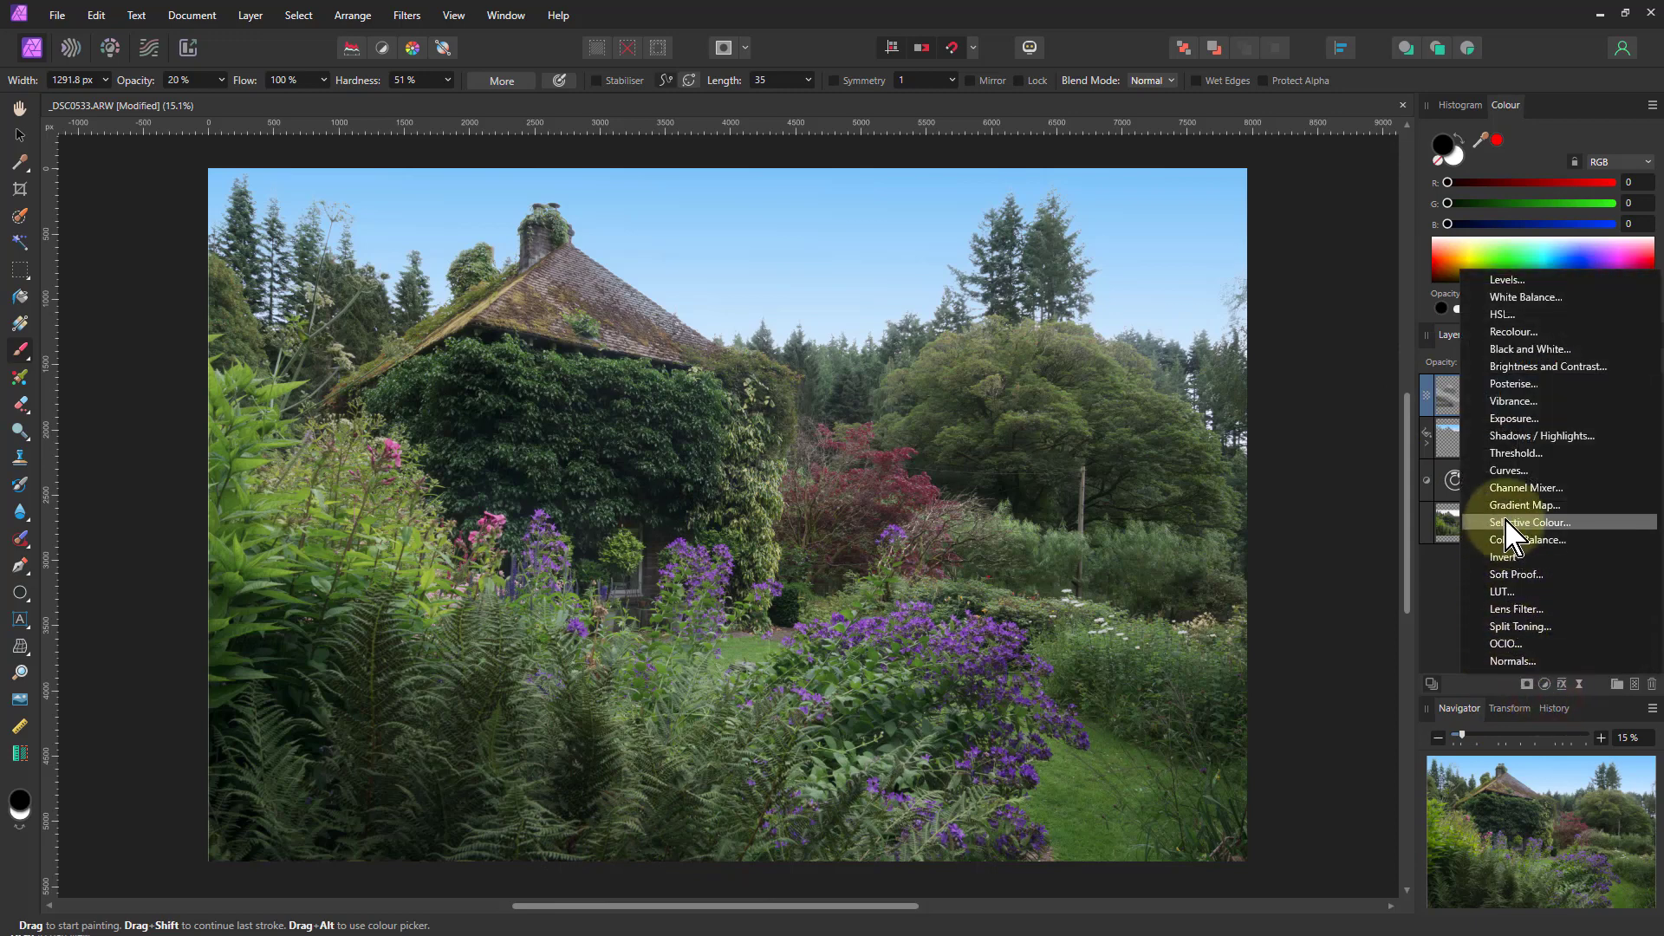
{"action": "left_click", "coordinate": [1506, 473]}
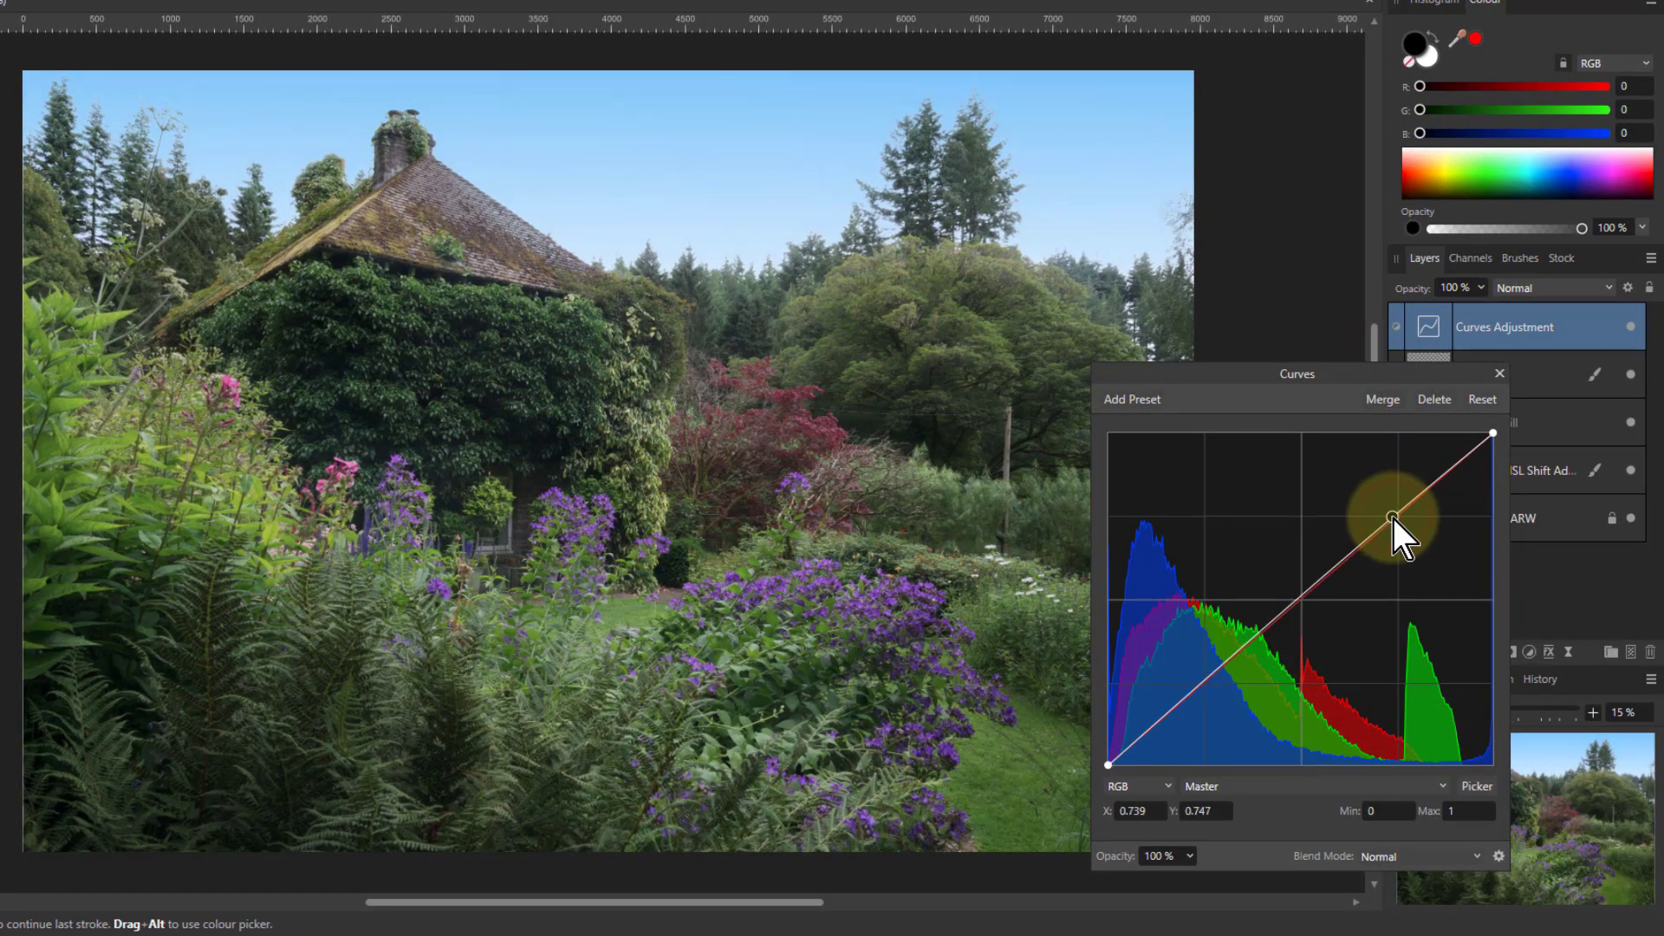
{"action": "left_click_drag", "start_coordinate": [1392, 518], "coordinate": [1390, 508]}
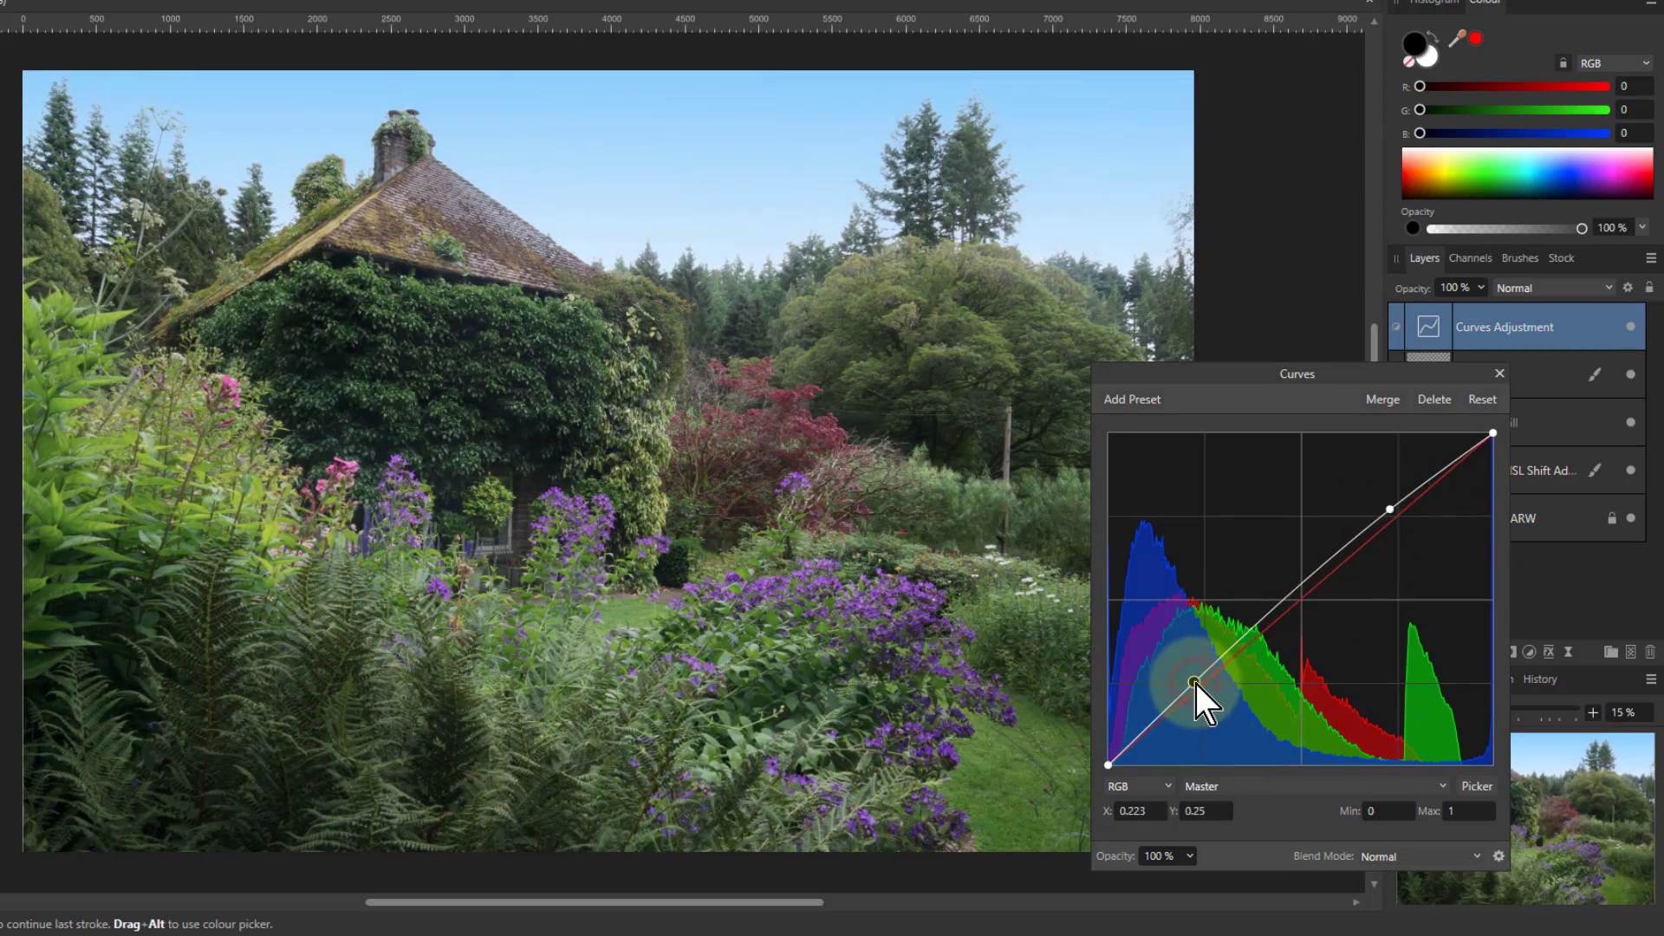
{"action": "left_click_drag", "start_coordinate": [1195, 684], "coordinate": [1200, 690]}
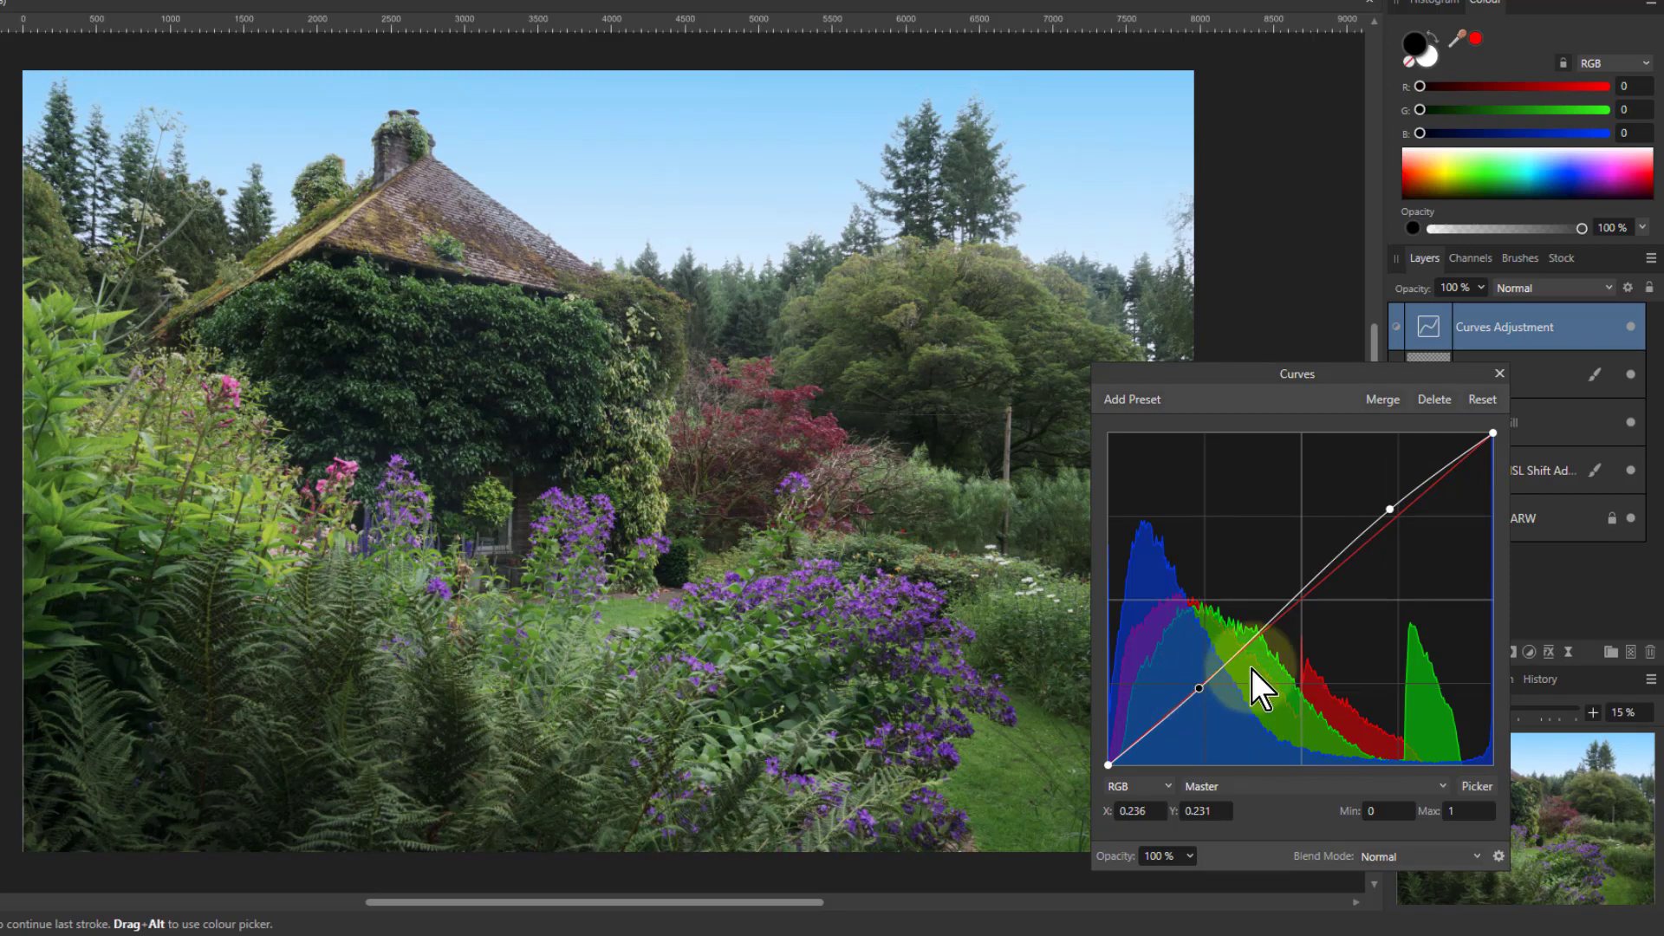
Raise the midpoint of the Red channel curve slightly at about X 0.483 to warm the photo
{"action": "left_click", "coordinate": [1298, 788]}
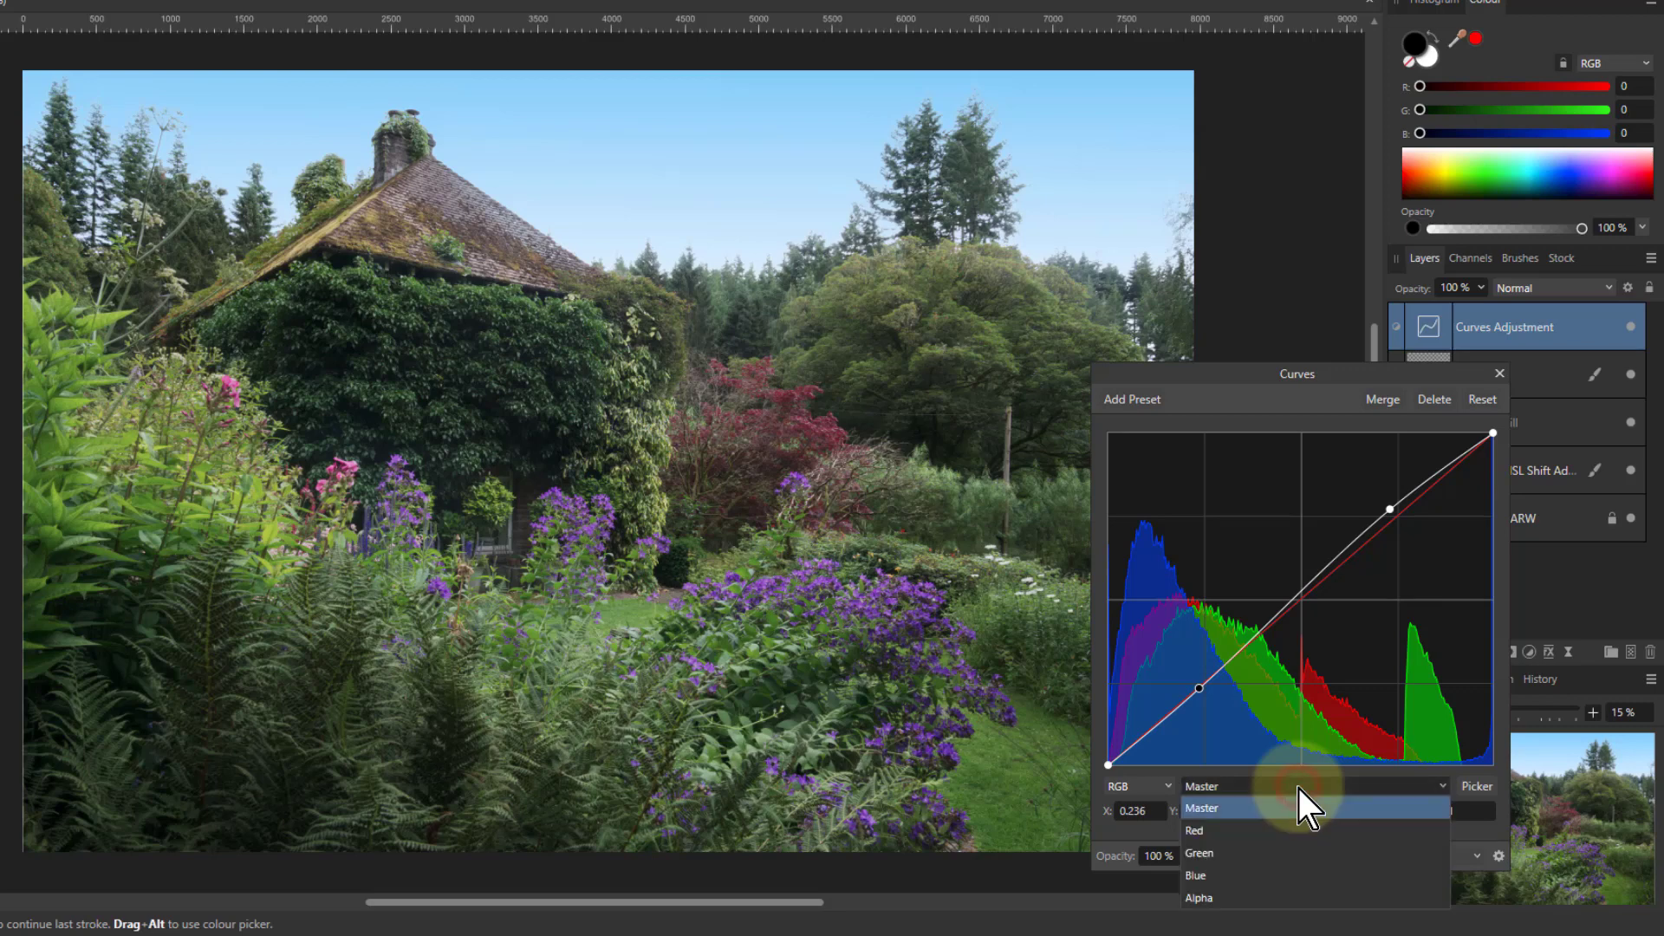
{"action": "left_click", "coordinate": [1245, 837]}
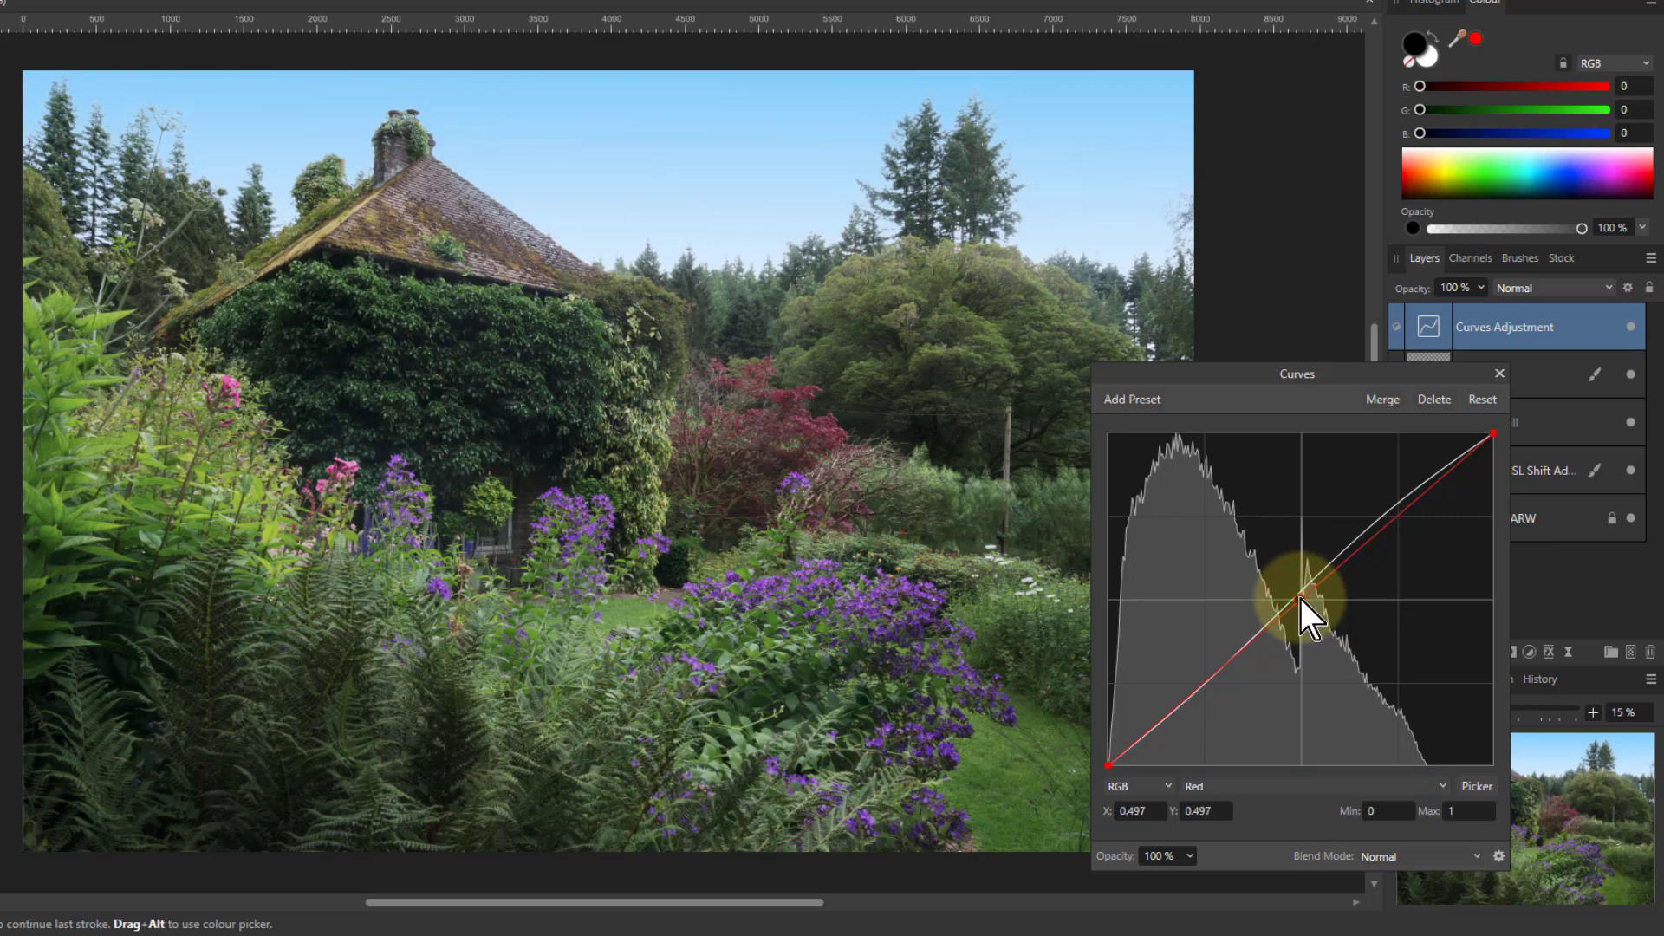
{"action": "mouse_move", "coordinate": [1299, 600]}
{"action": "left_mouse_down"}
{"action": "mouse_move", "coordinate": [1275, 586]}
{"action": "mouse_move", "coordinate": [1293, 579]}
{"action": "left_mouse_up"}
Lower the midtones of the Blue channel curve to a point at X 0.557, Y 0.476
{"action": "left_click", "coordinate": [1300, 783]}
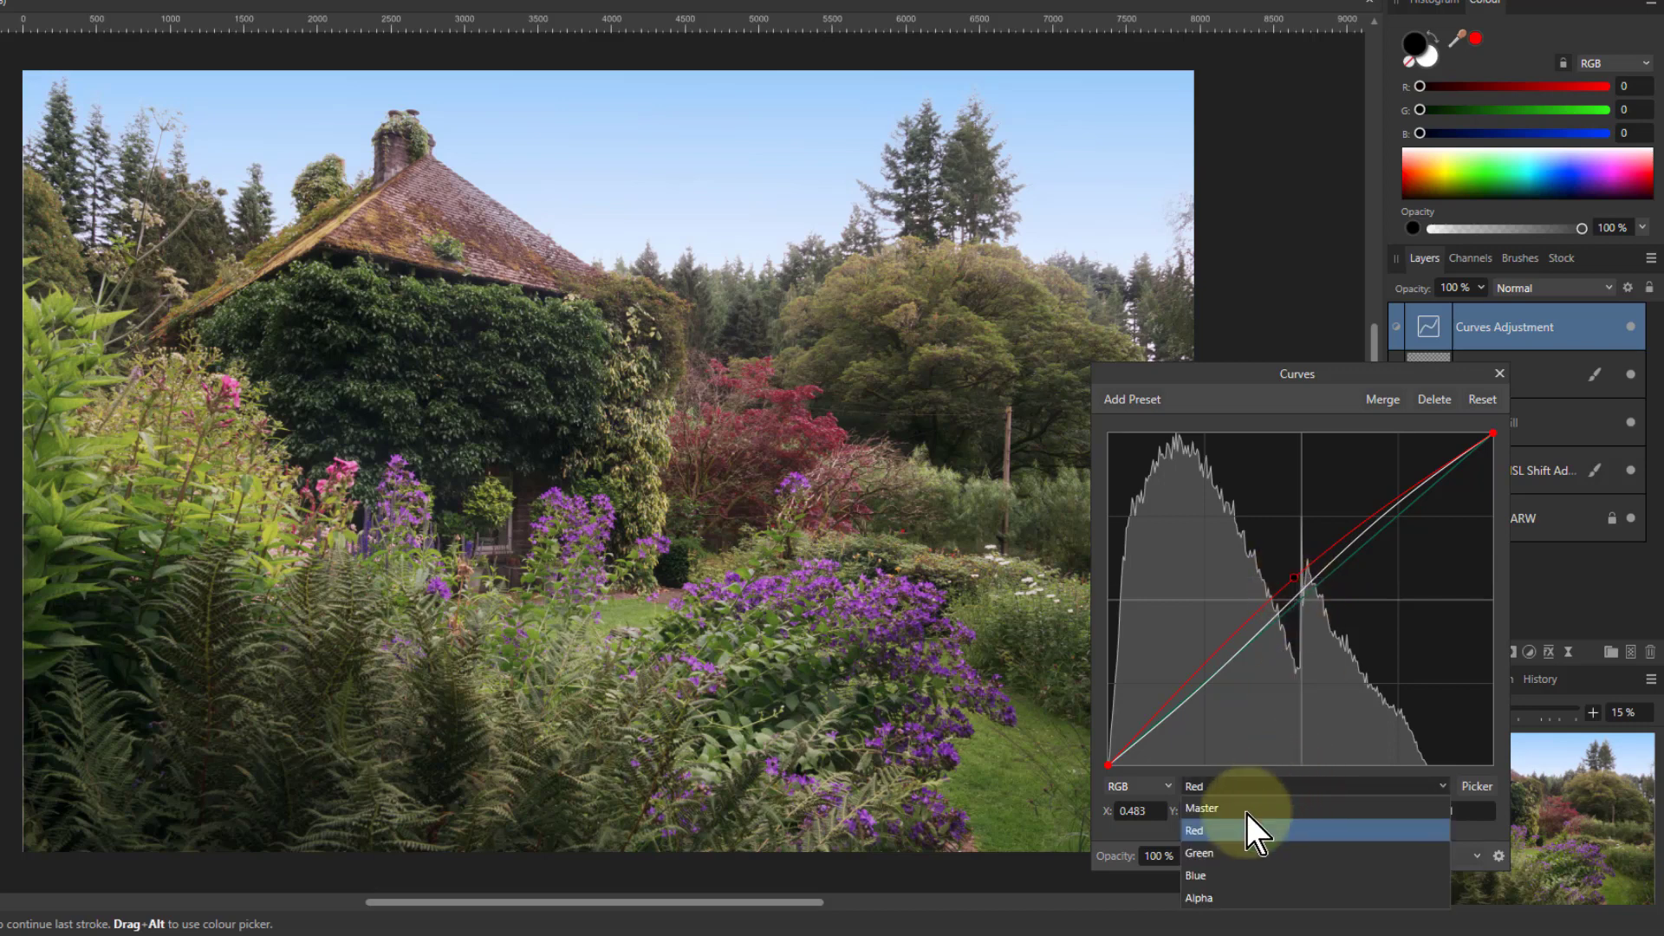
{"action": "left_click", "coordinate": [1206, 877]}
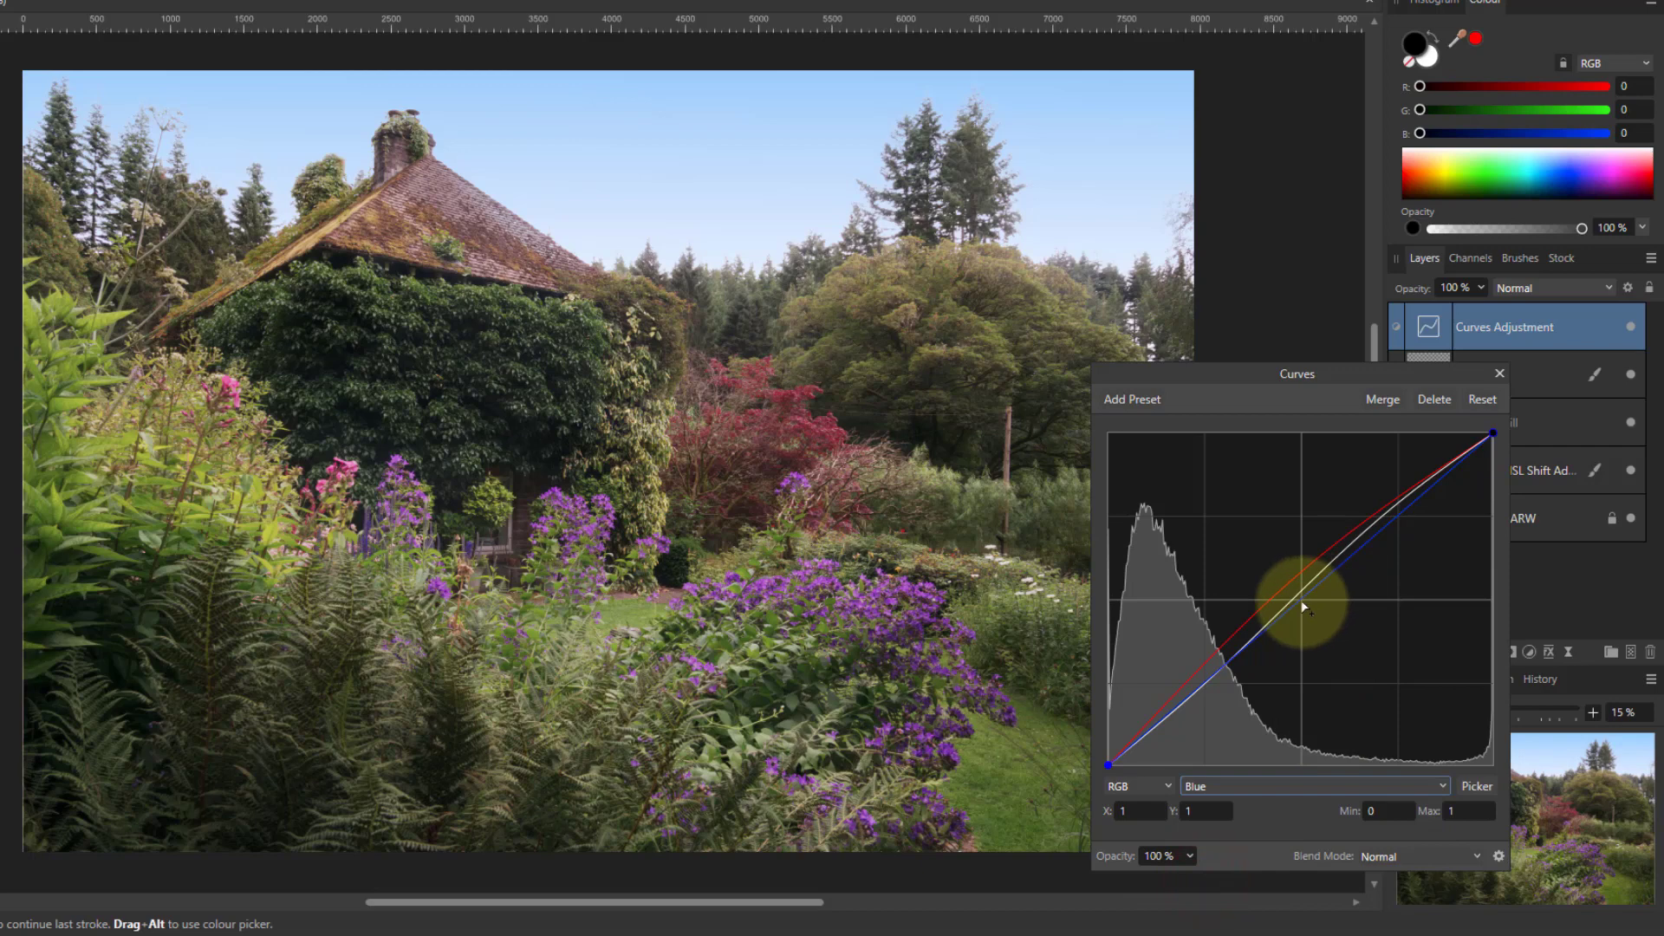
{"action": "mouse_move", "coordinate": [1302, 603]}
{"action": "left_mouse_down"}
{"action": "mouse_move", "coordinate": [1335, 620]}
{"action": "mouse_move", "coordinate": [1322, 608]}
{"action": "left_mouse_up"}
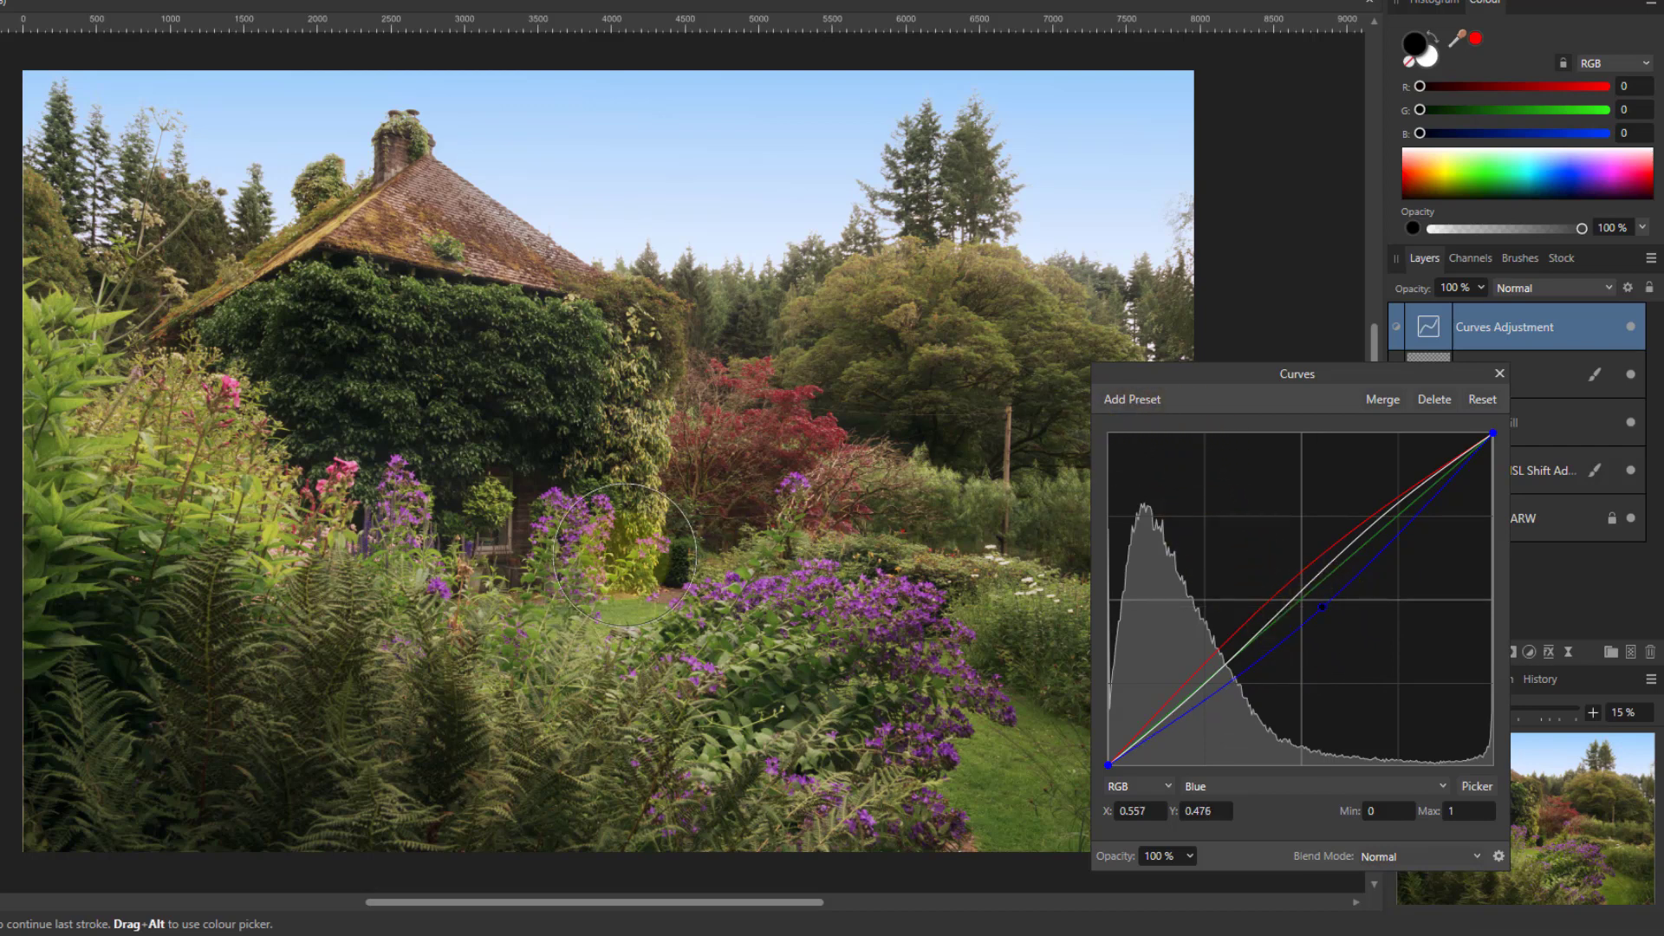
Compare the photo with and without the Curves adjustment and close the adjustment's dialog
{"action": "left_click", "coordinate": [1631, 327]}
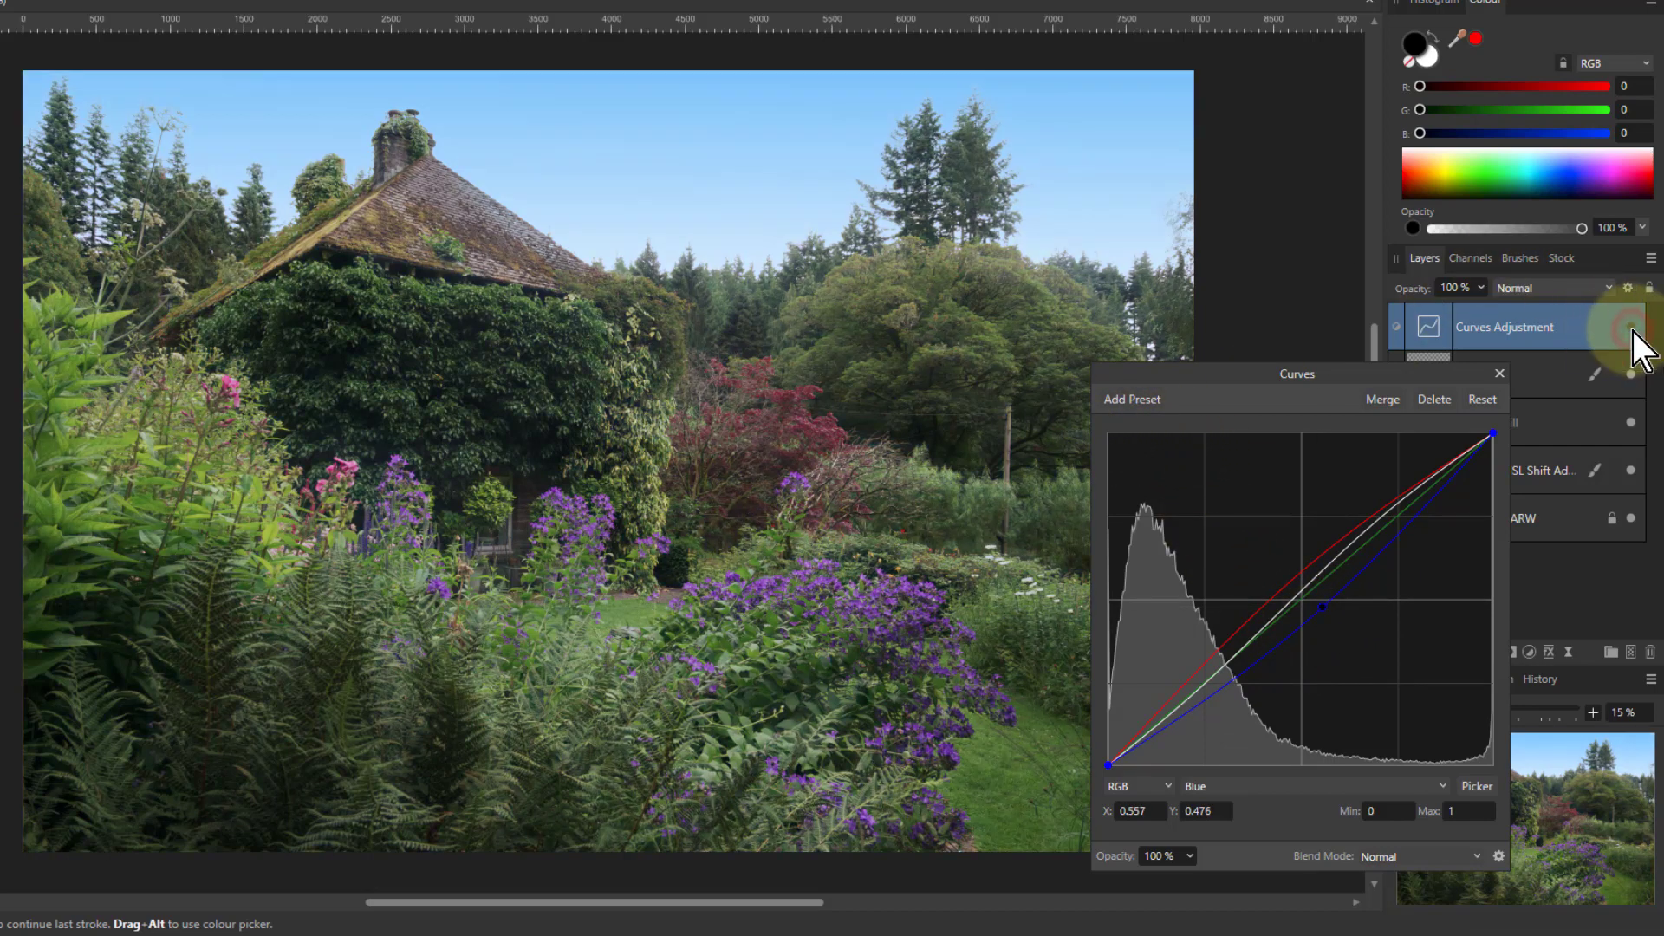
{"action": "left_click", "coordinate": [1631, 327]}
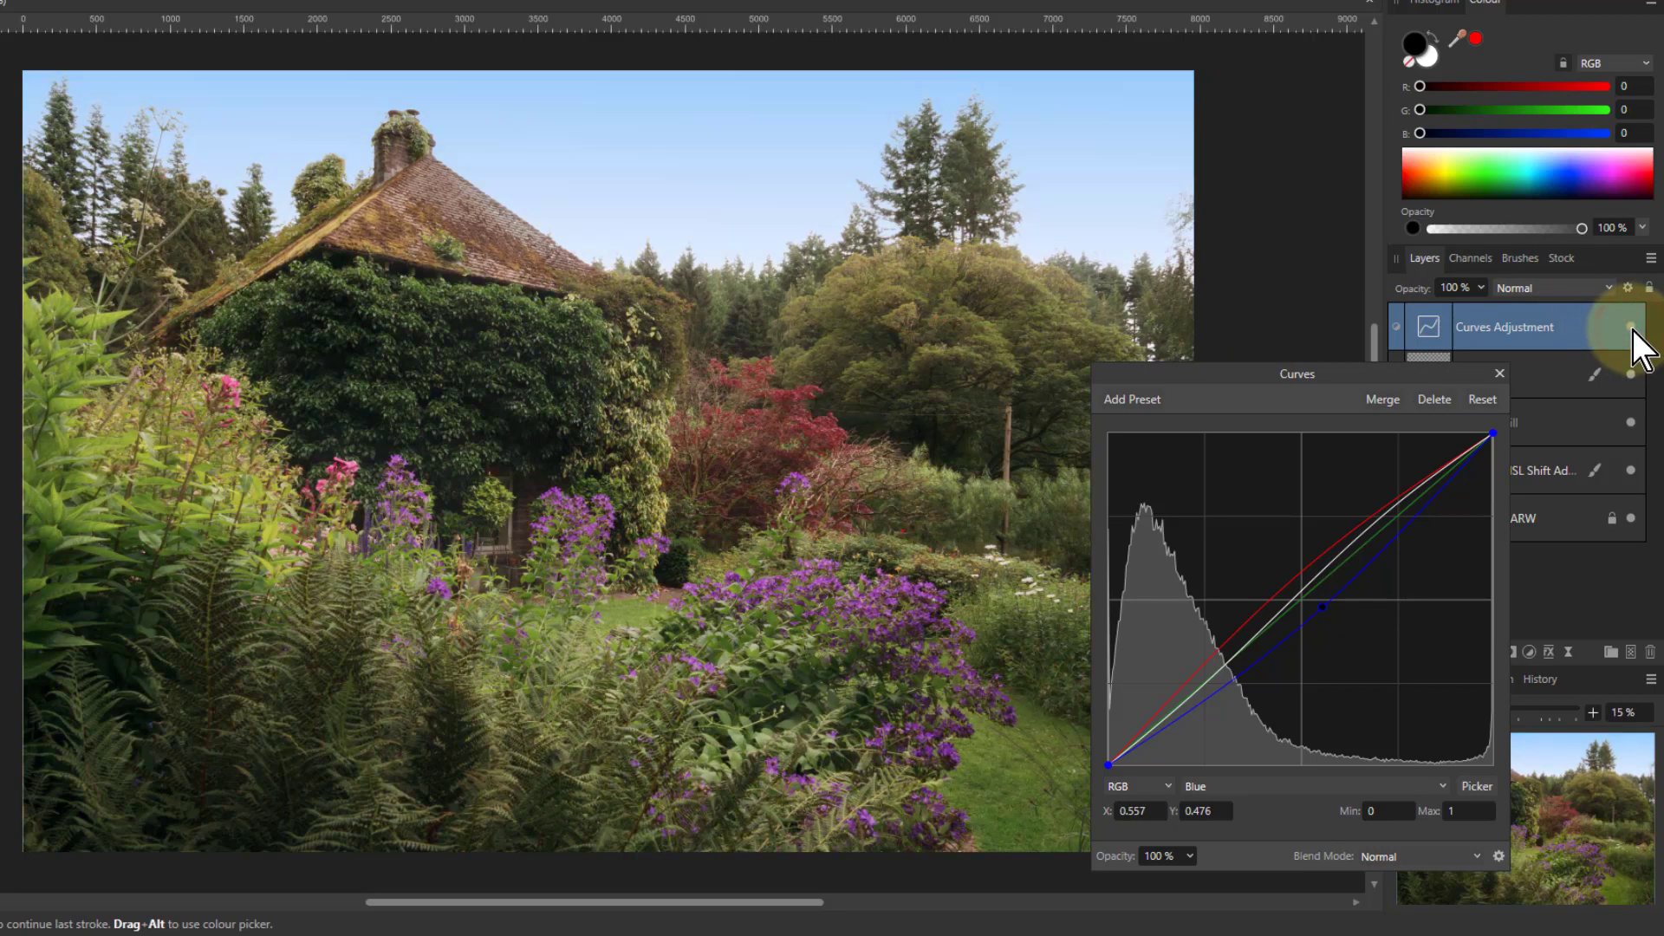
{"action": "left_click", "coordinate": [793, 522]}
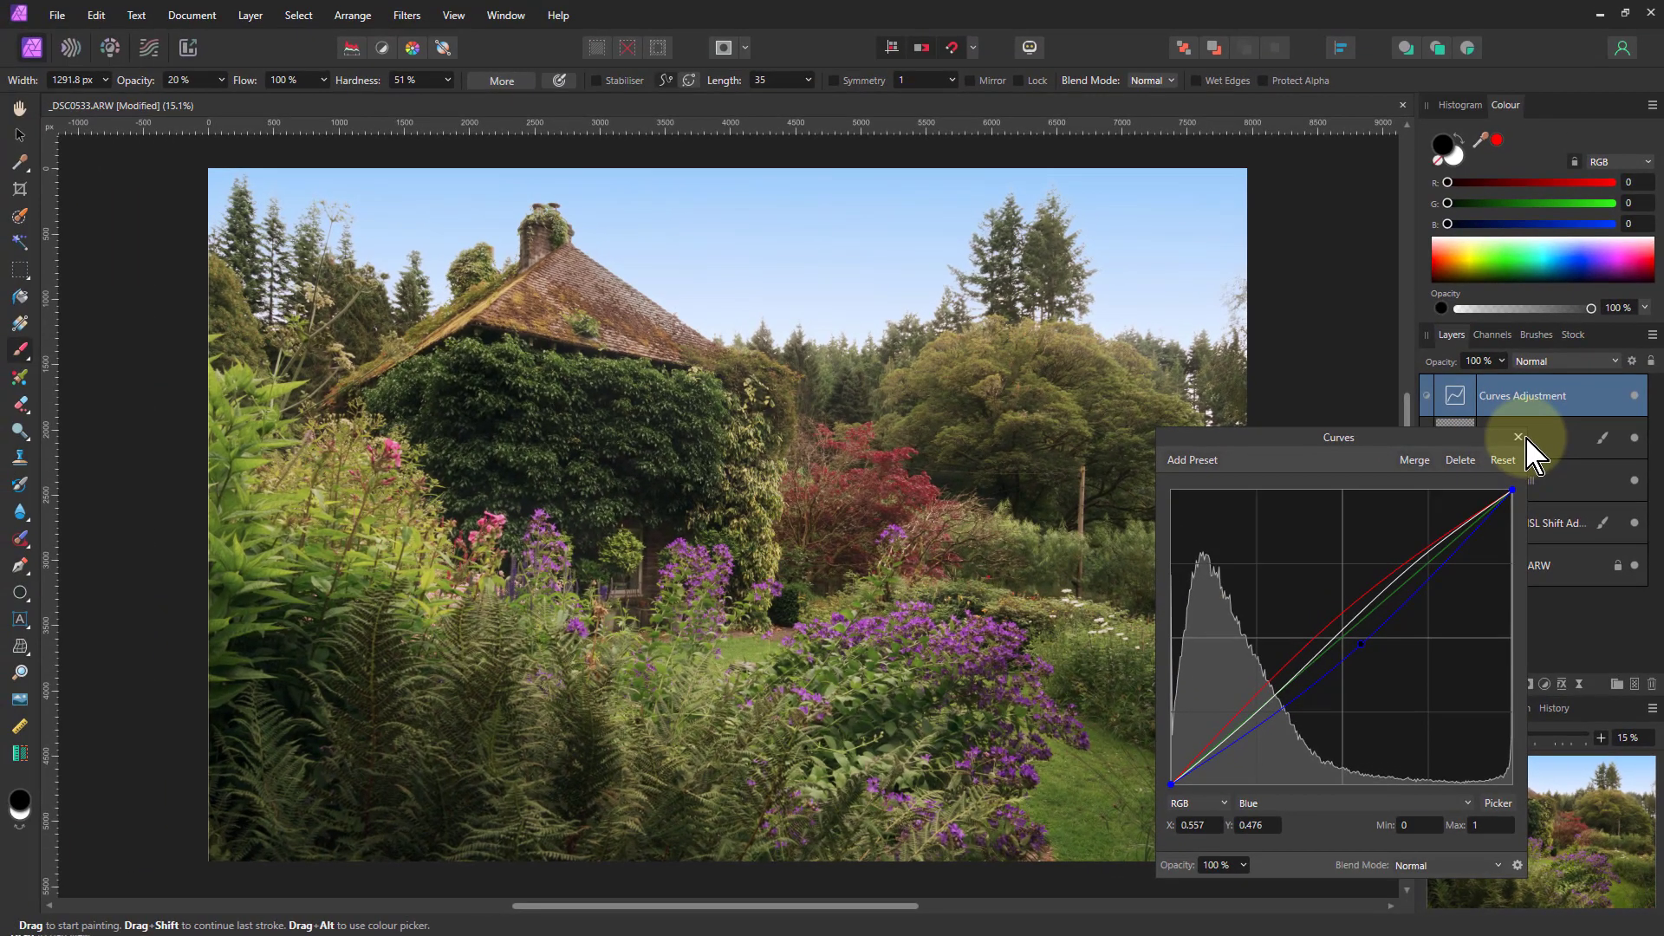
{"action": "left_click", "coordinate": [1518, 437]}
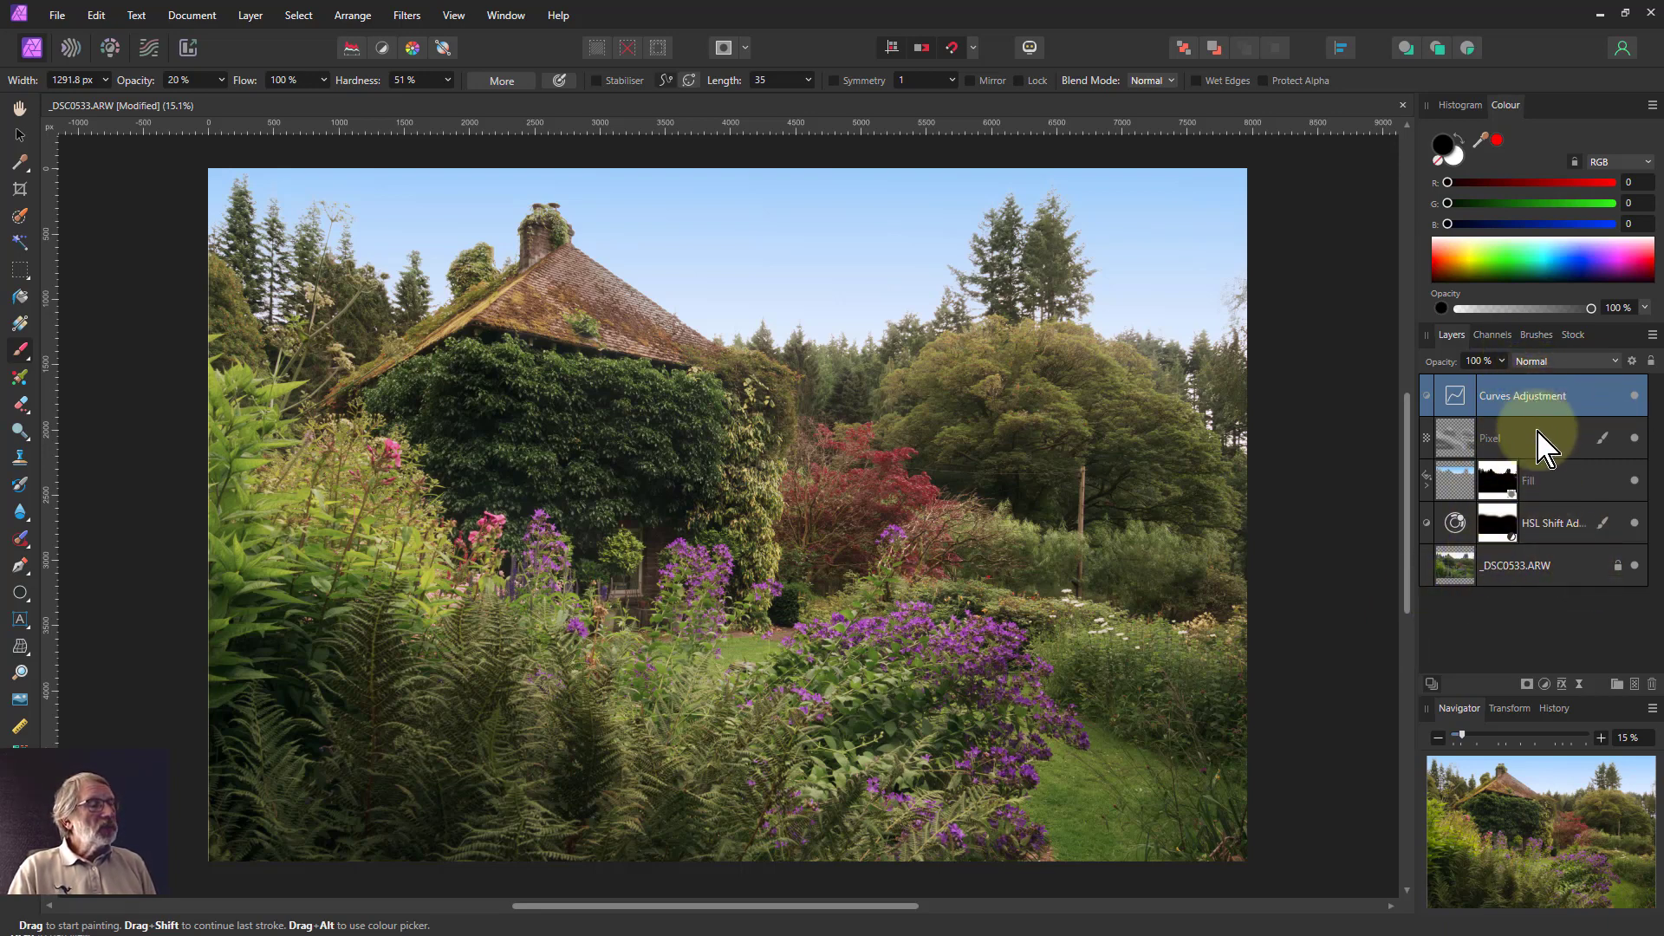
Select all layers above the RAW photo and toggle their visibility off and on to compare the original with the edit
{"action": "left_click", "coordinate": [1575, 530], "text": "shift"}
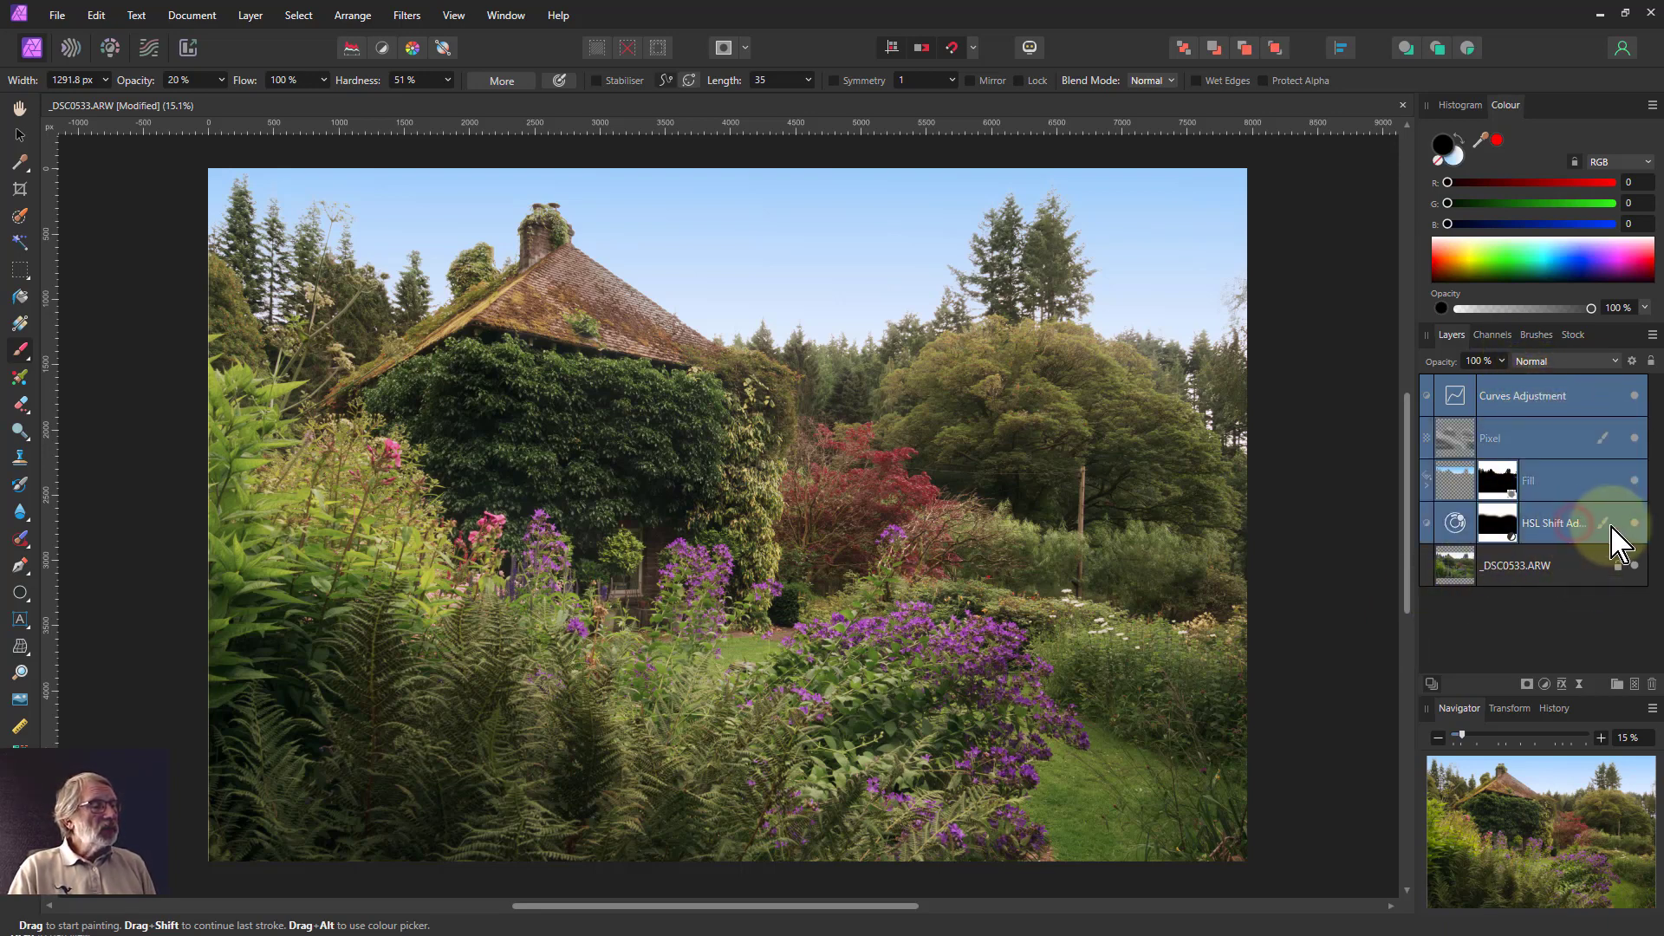
{"action": "left_click", "coordinate": [1634, 397]}
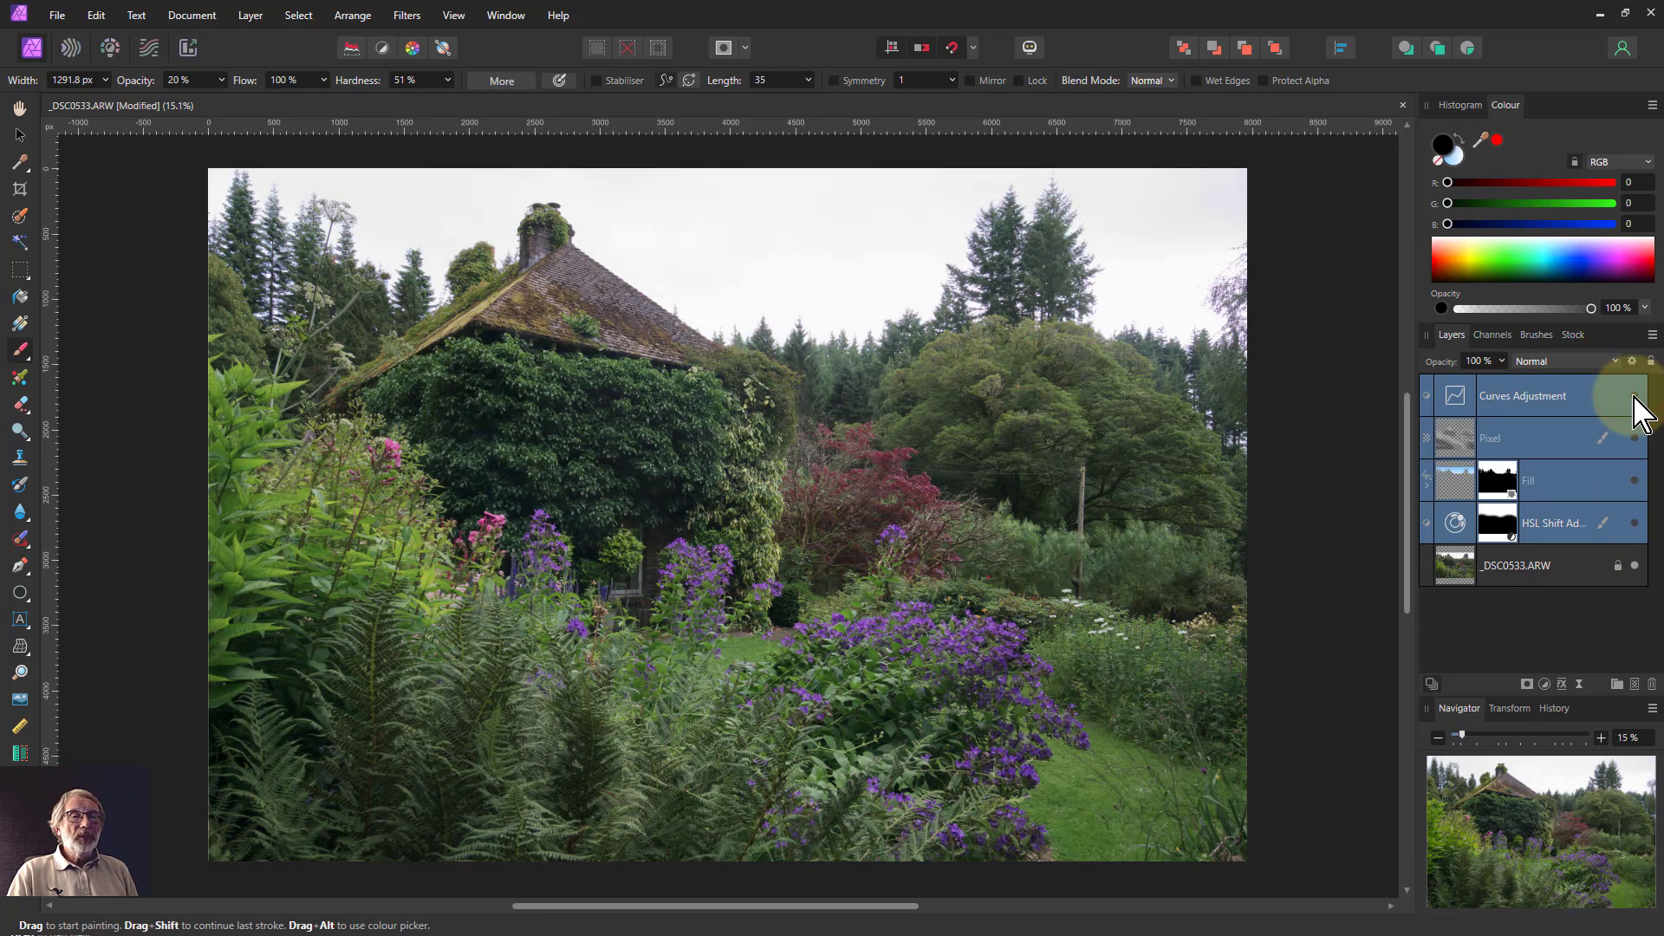
{"action": "left_click", "coordinate": [1633, 397]}
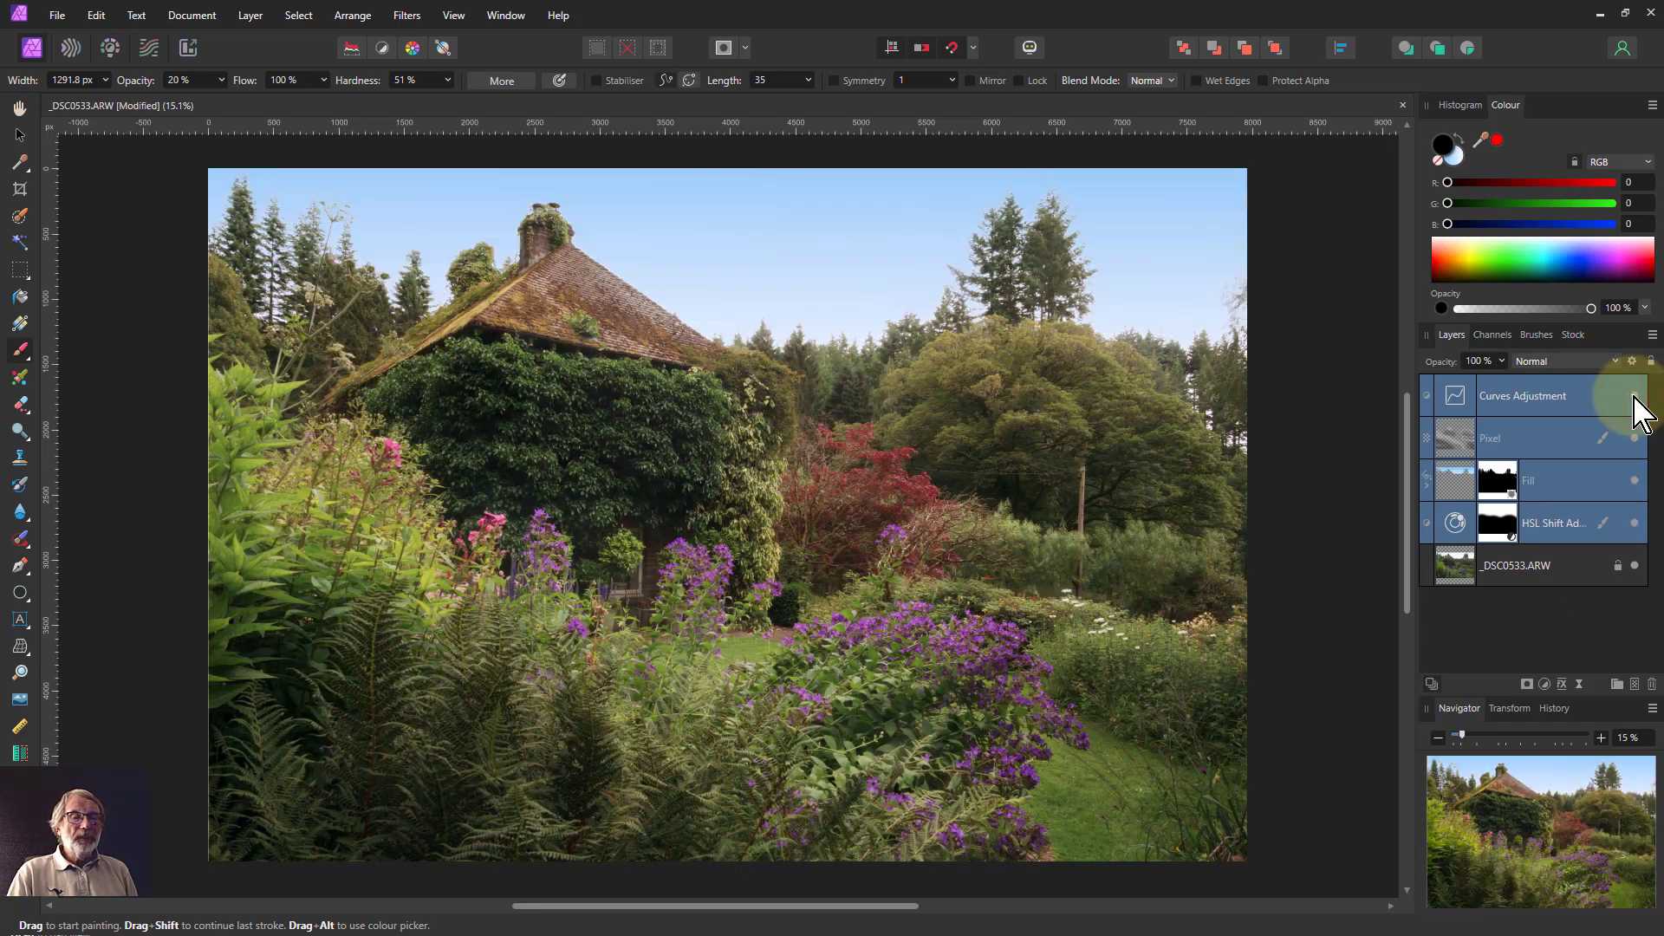